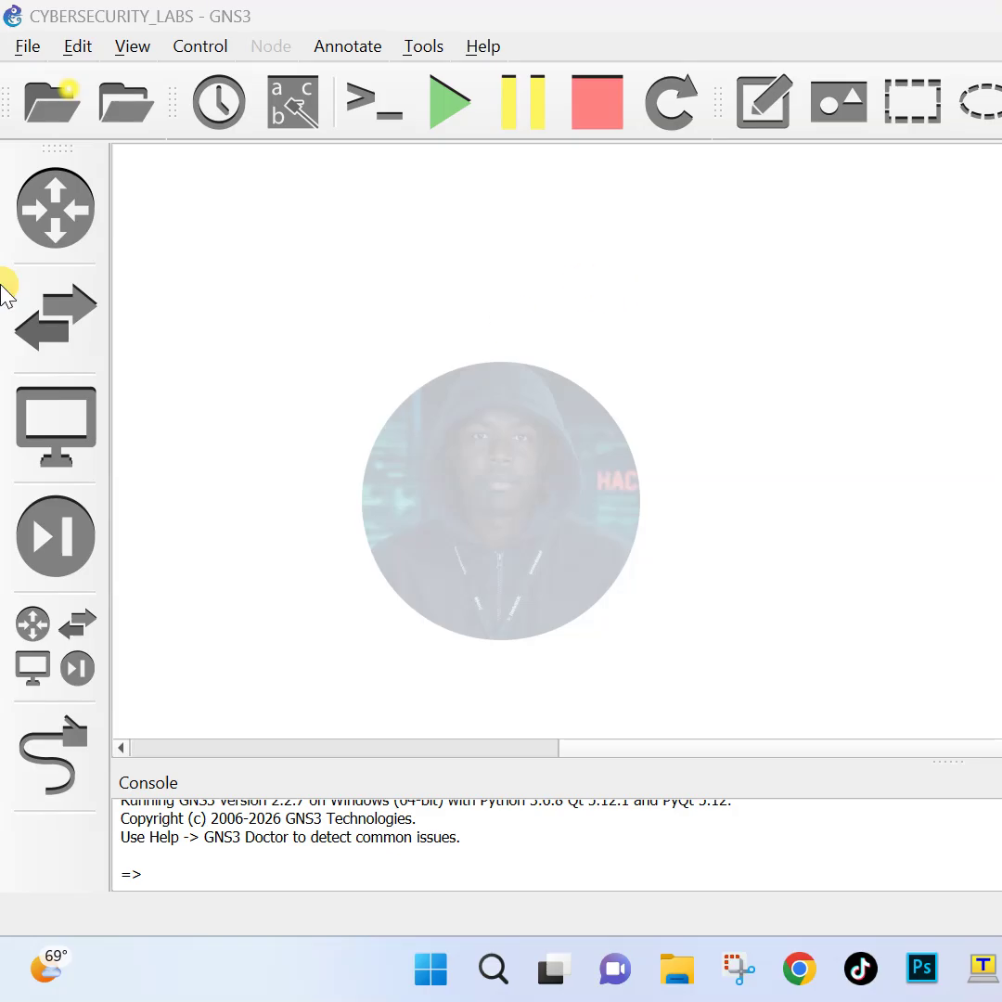
# Step: Add a FortiGate Firewall from the security devices to the upper part of the workspace
pyautogui.click(54, 537)
pyautogui.moveTo(183, 262); pyautogui.dragTo(557, 320)
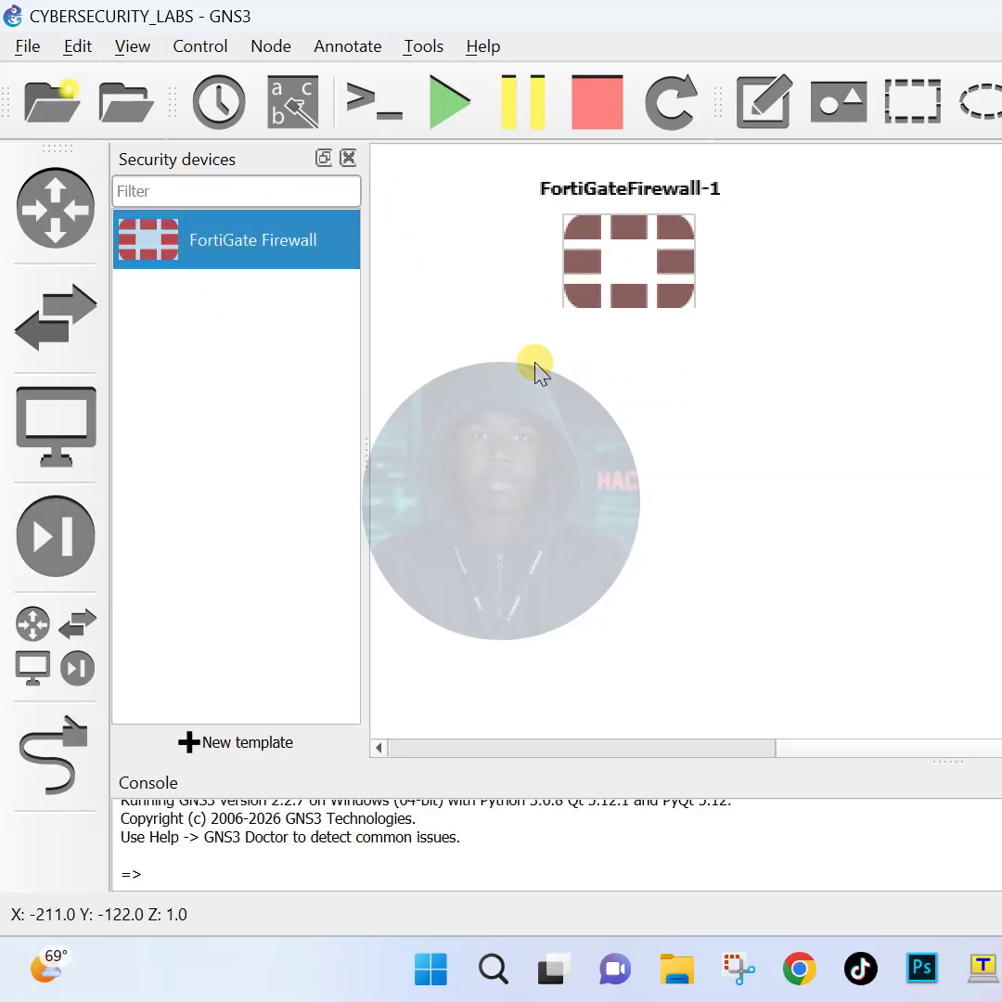
pyautogui.click(58, 554)
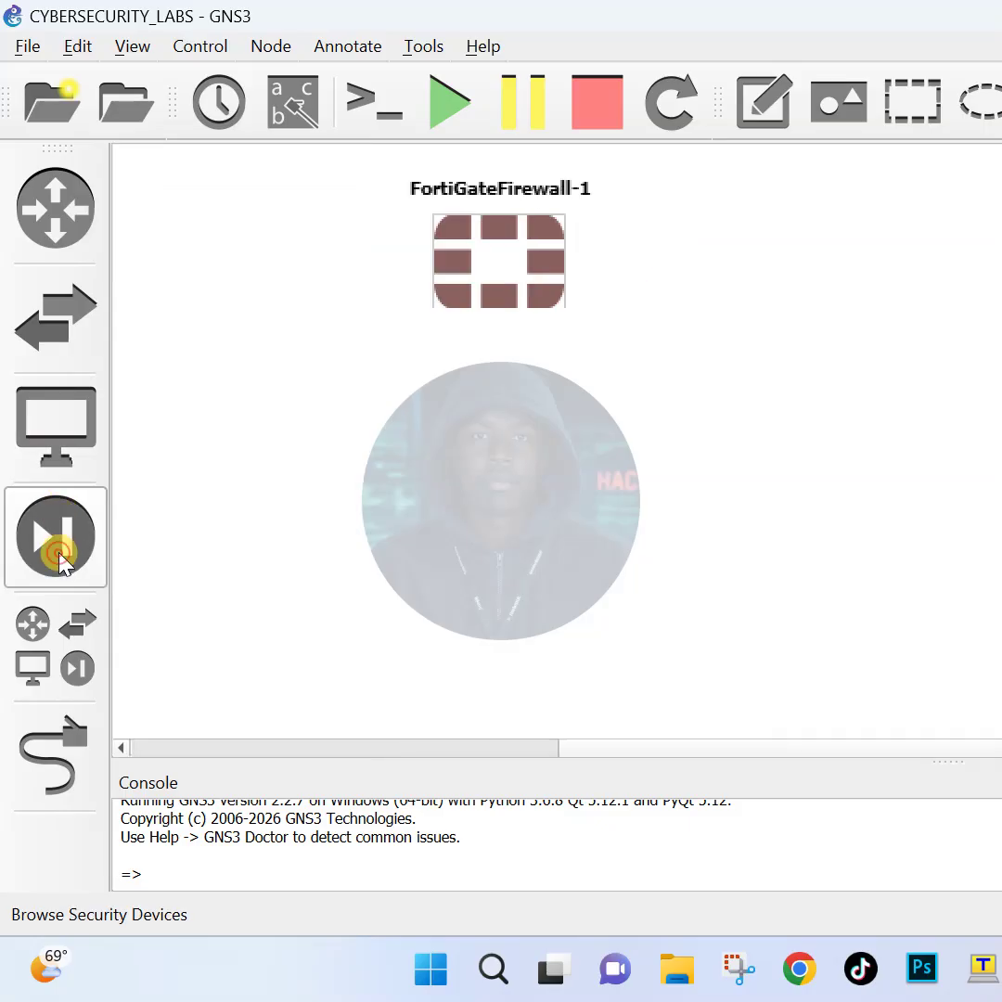
# Step: Add a Cloud node below the firewall, hosted on the GNS3 VM (GNS-VM) server
pyautogui.click(66, 629)
pyautogui.moveTo(148, 358); pyautogui.dragTo(541, 411)
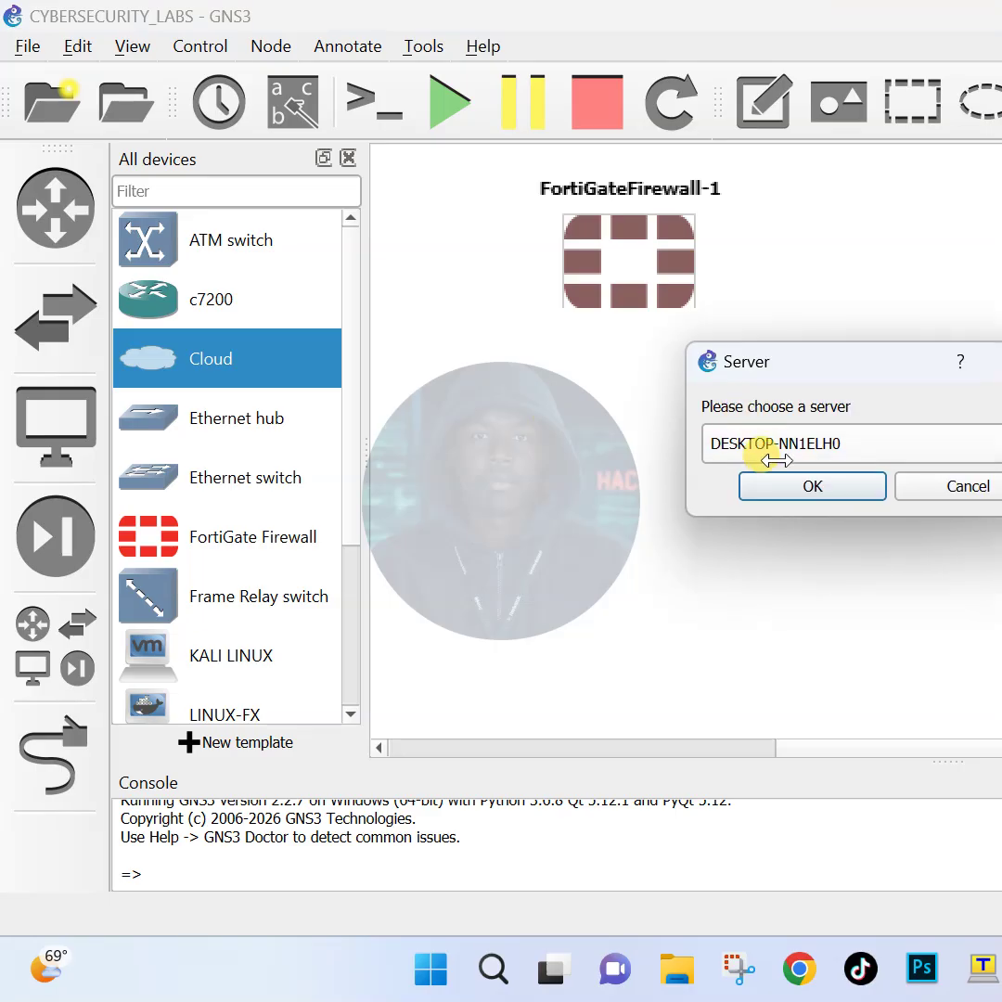
pyautogui.moveTo(803, 371); pyautogui.dragTo(591, 396)
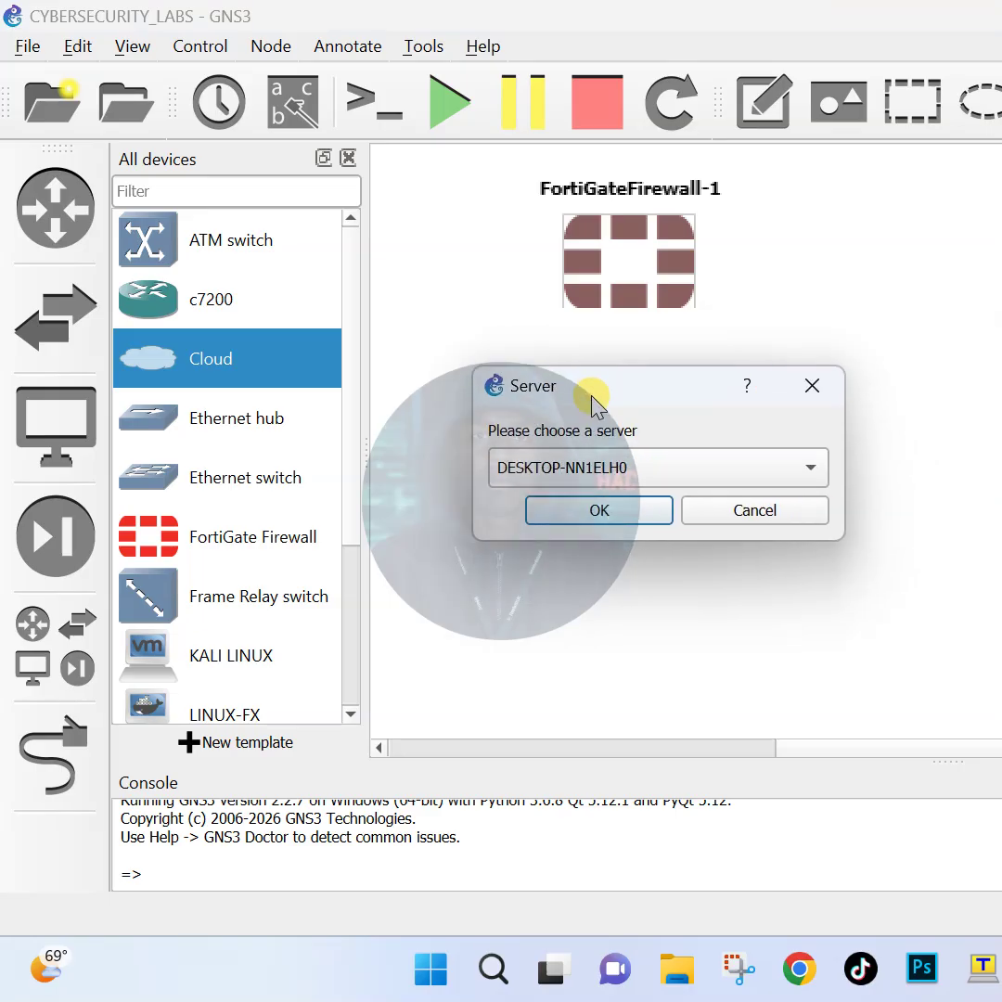
pyautogui.click(586, 469)
pyautogui.click(593, 505)
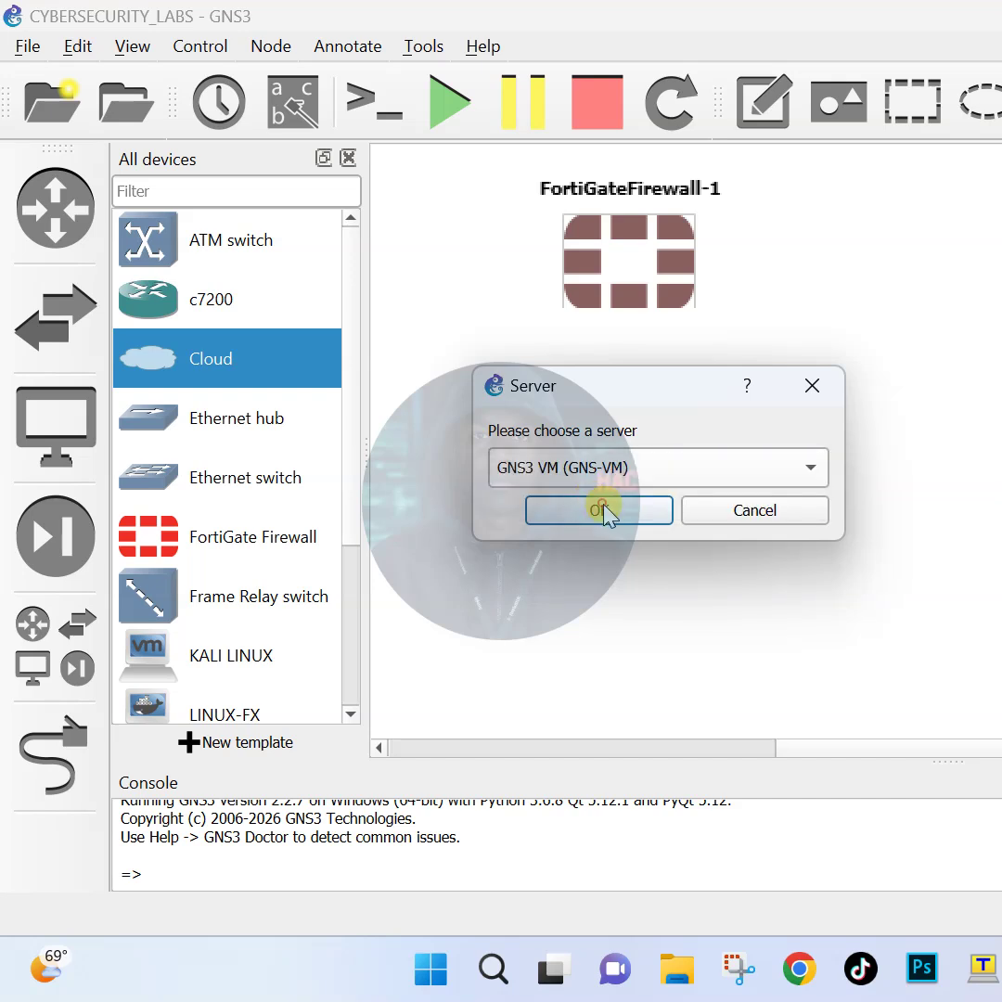
pyautogui.click(599, 511)
pyautogui.click(348, 158)
# Step: Reposition the cloud to the lower left of the canvas and the firewall to the upper left above it
pyautogui.moveTo(539, 463); pyautogui.dragTo(312, 589)
pyautogui.moveTo(496, 278); pyautogui.dragTo(290, 262)
pyautogui.click(427, 388)
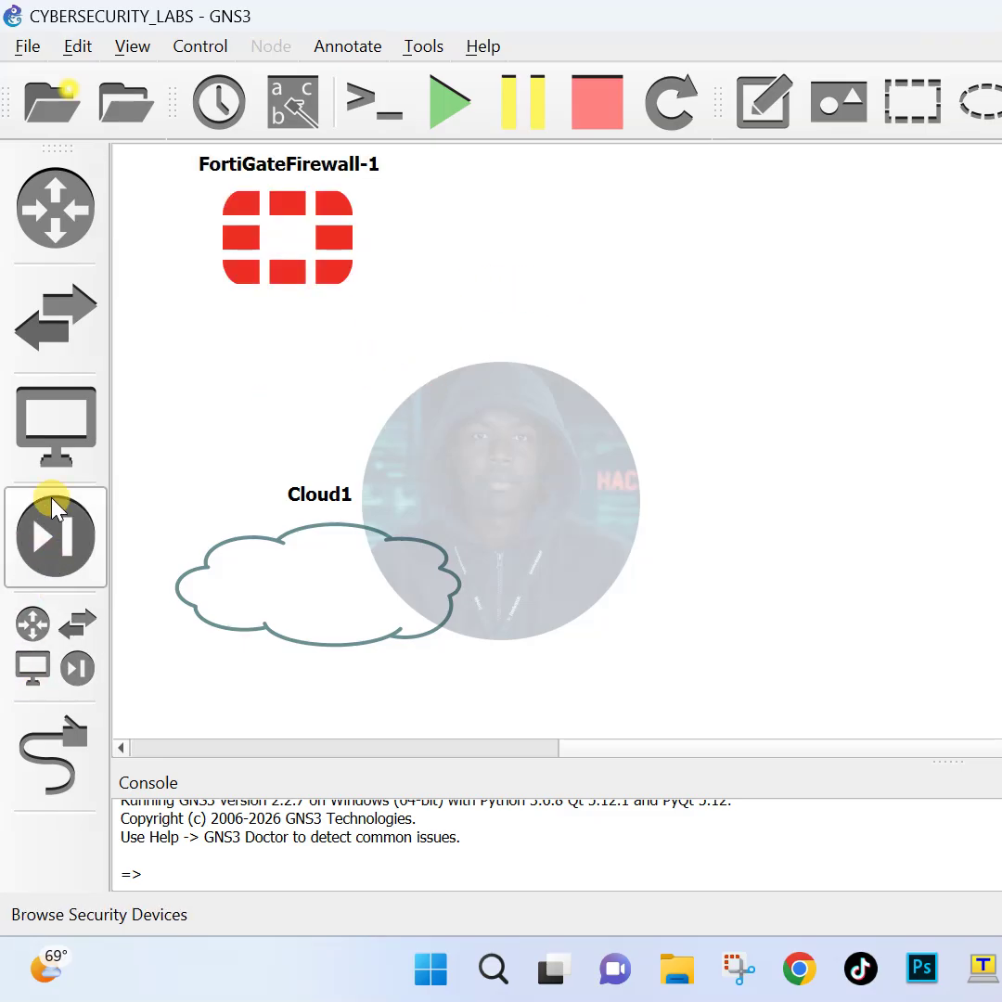
# Step: Add an Ethernet switch to the right of the firewall, level with it
pyautogui.click(51, 329)
pyautogui.moveTo(175, 367); pyautogui.dragTo(810, 277)
pyautogui.click(818, 441)
pyautogui.click(805, 475)
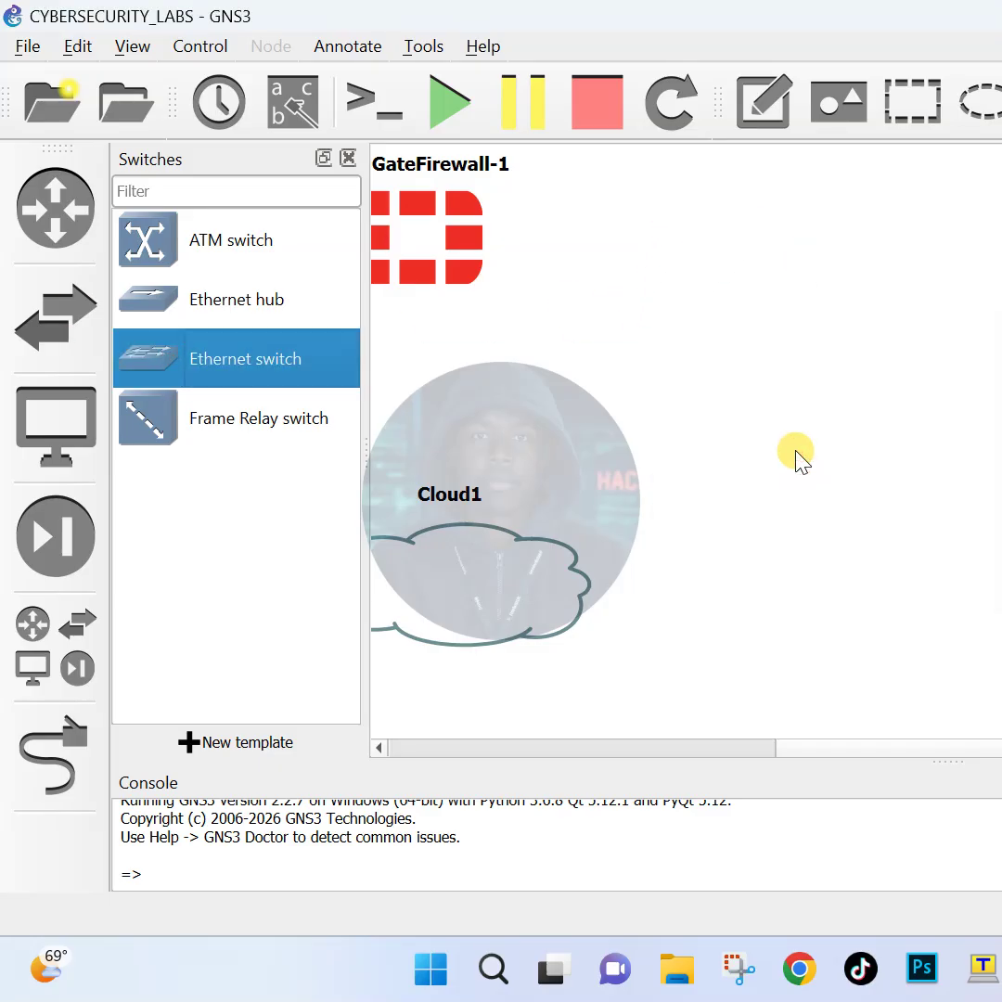
pyautogui.moveTo(899, 301); pyautogui.dragTo(855, 240)
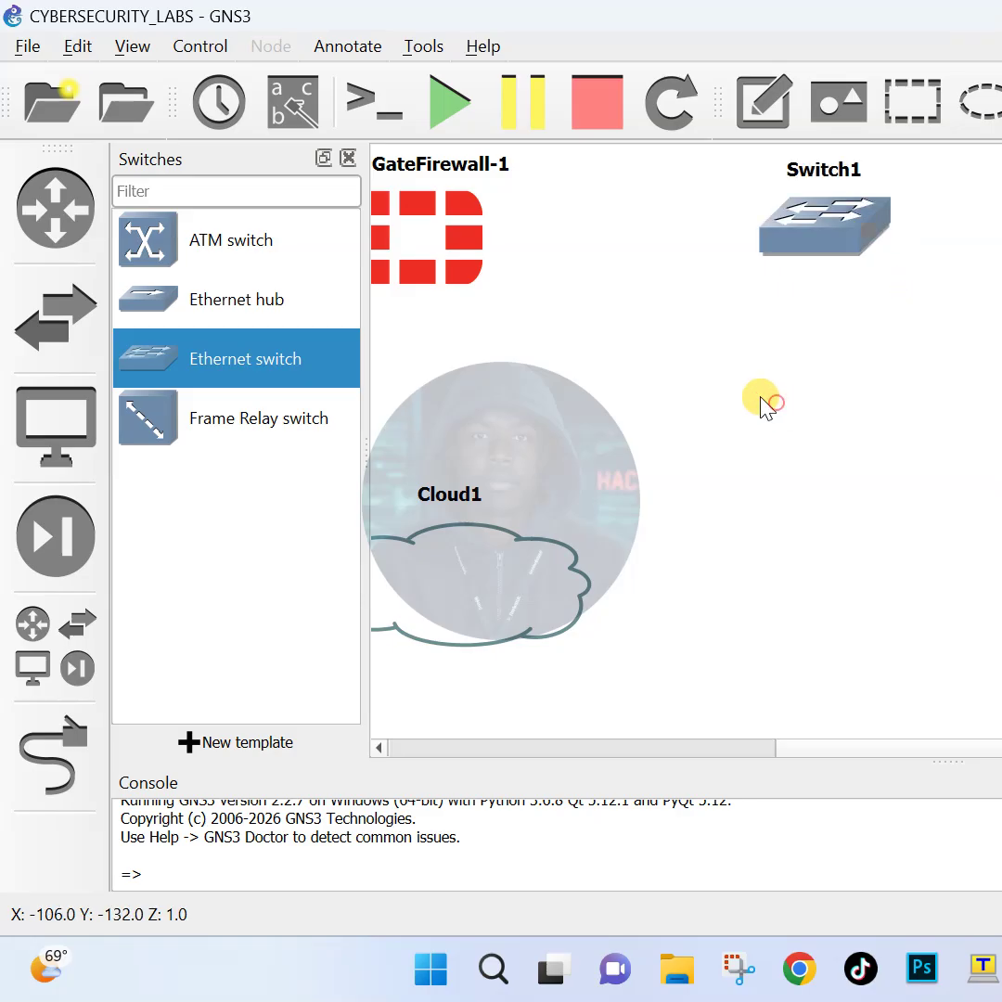
# Step: Add a Windows-PC end device beneath the switch and shift the switch so it sits above the PC
pyautogui.click(56, 427)
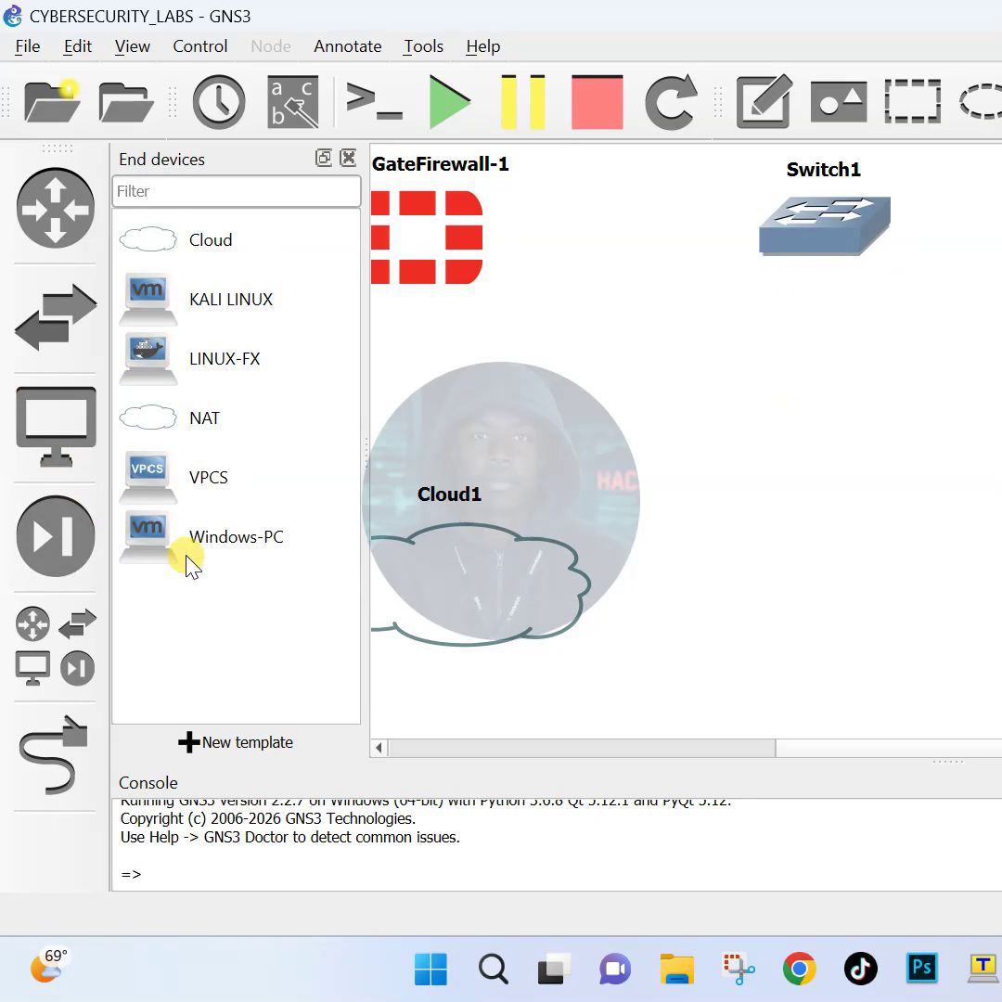
pyautogui.moveTo(188, 560); pyautogui.dragTo(831, 540)
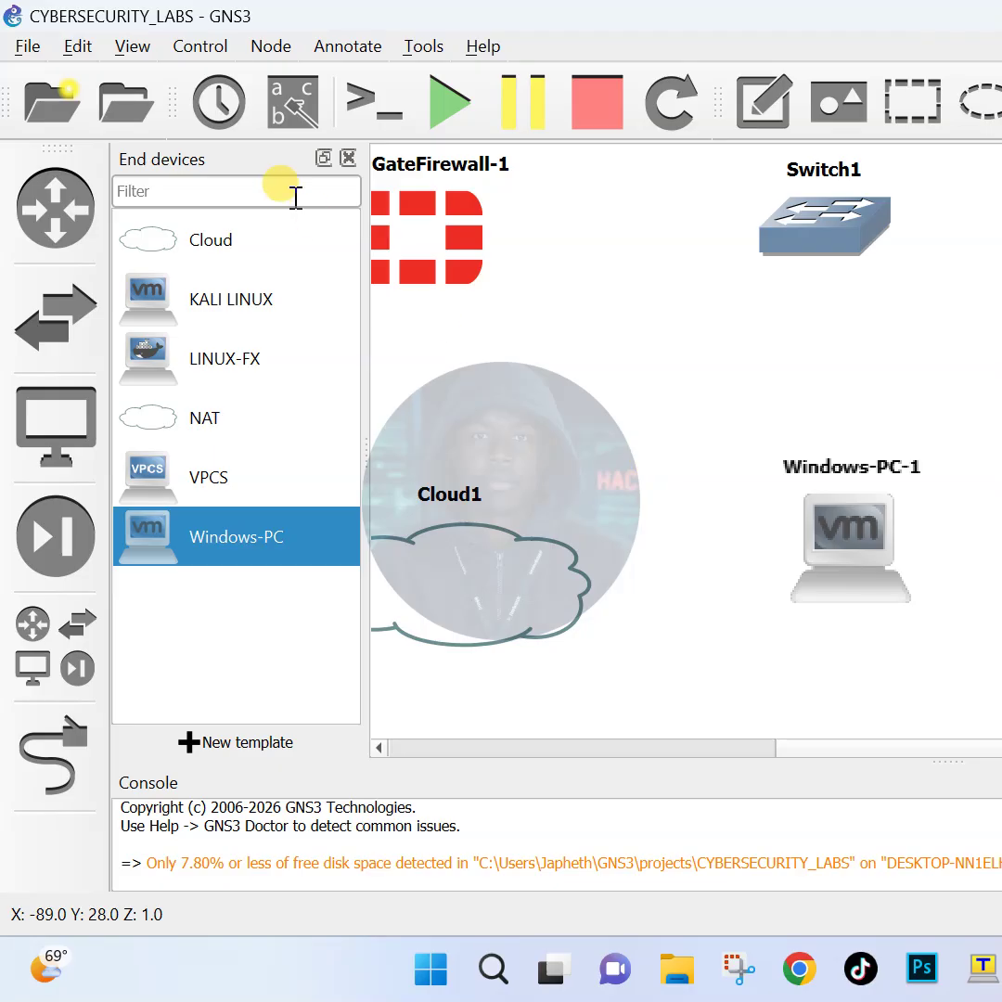
pyautogui.click(347, 158)
pyautogui.moveTo(658, 232); pyautogui.dragTo(688, 228)
pyautogui.click(529, 343)
# Step: Link the firewall's Port1 to the cloud's eth0 interface
pyautogui.click(57, 751)
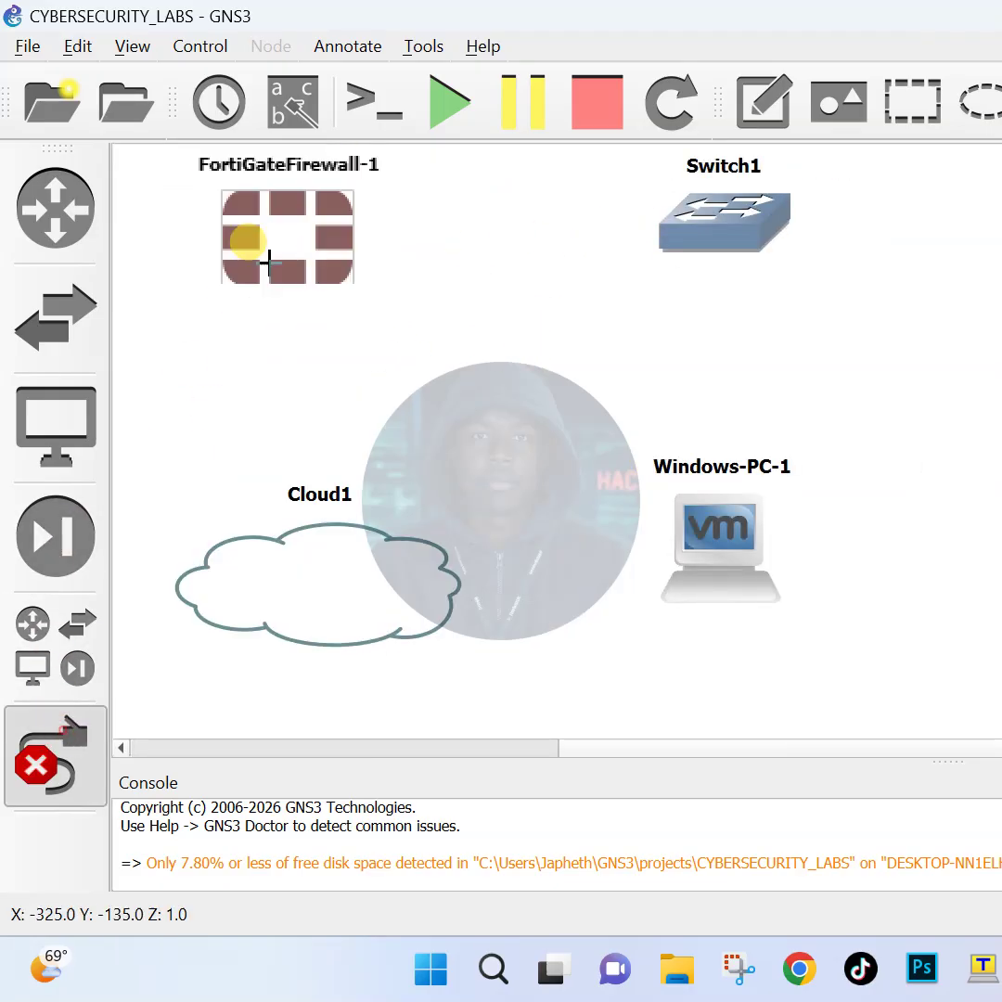
pyautogui.click(269, 261)
pyautogui.click(309, 279)
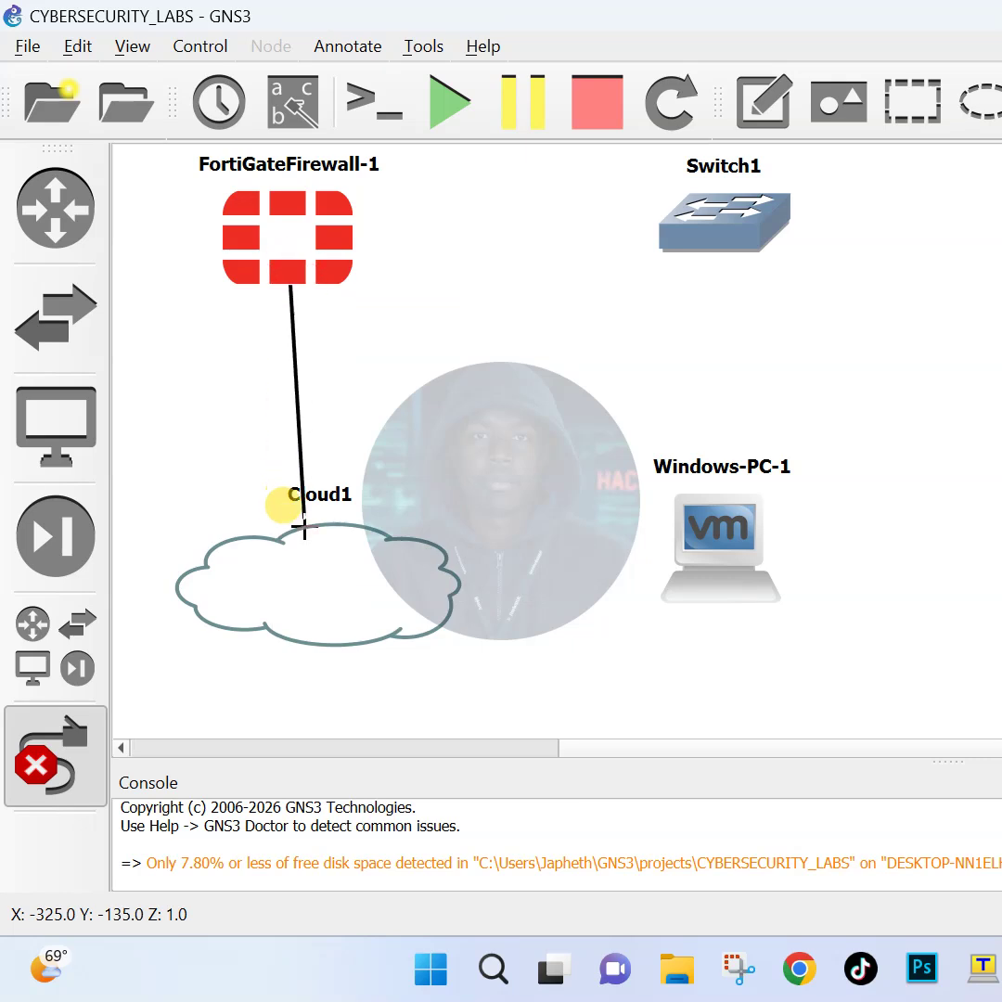
pyautogui.click(301, 557)
pyautogui.click(327, 578)
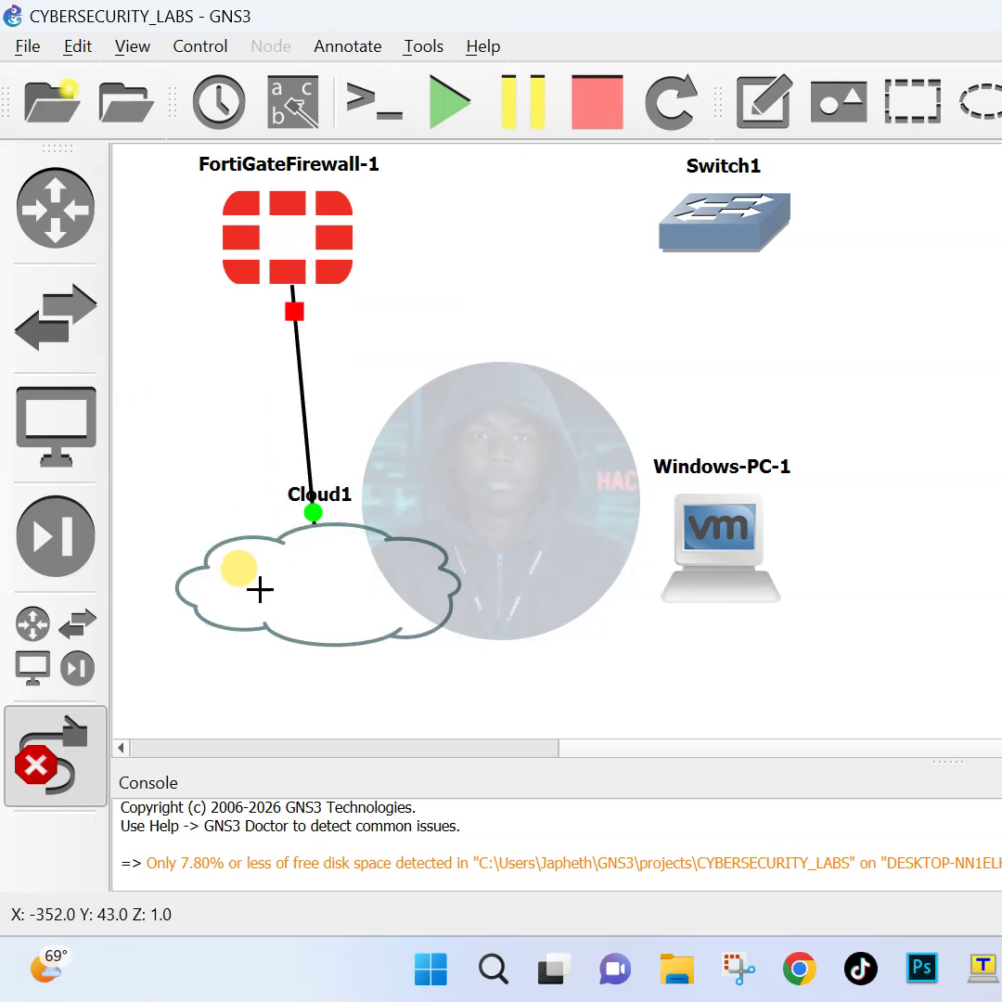
pyautogui.press('Escape')
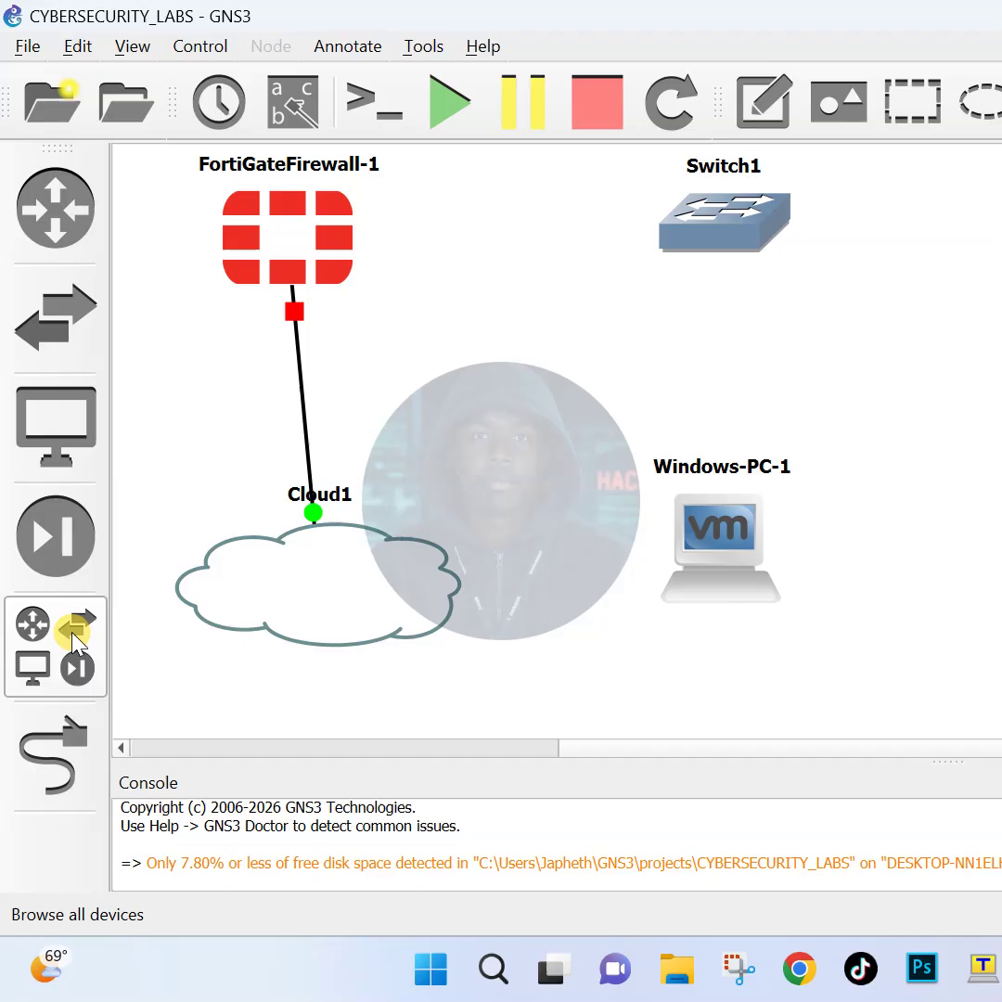
# Step: Move the cloud directly beneath the firewall so their link runs vertically
pyautogui.moveTo(290, 620); pyautogui.dragTo(262, 637)
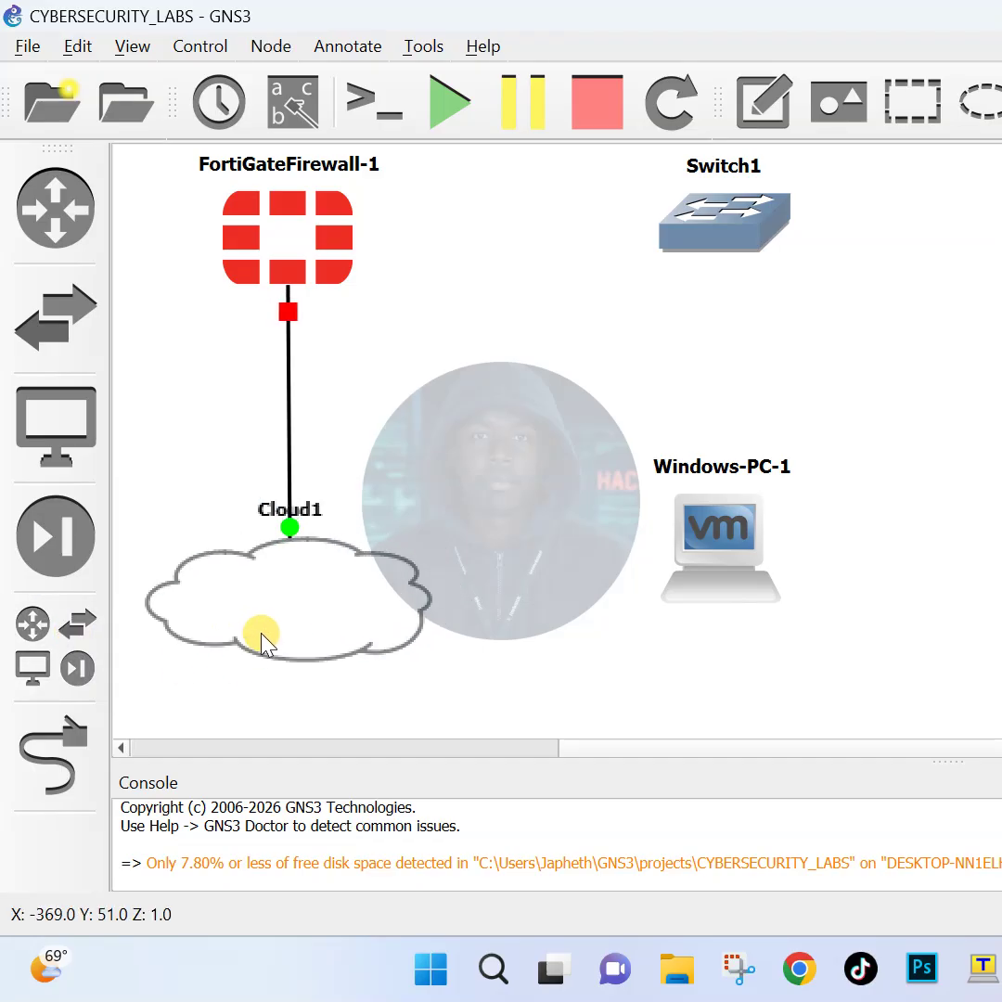
pyautogui.click(262, 251)
pyautogui.click(176, 385)
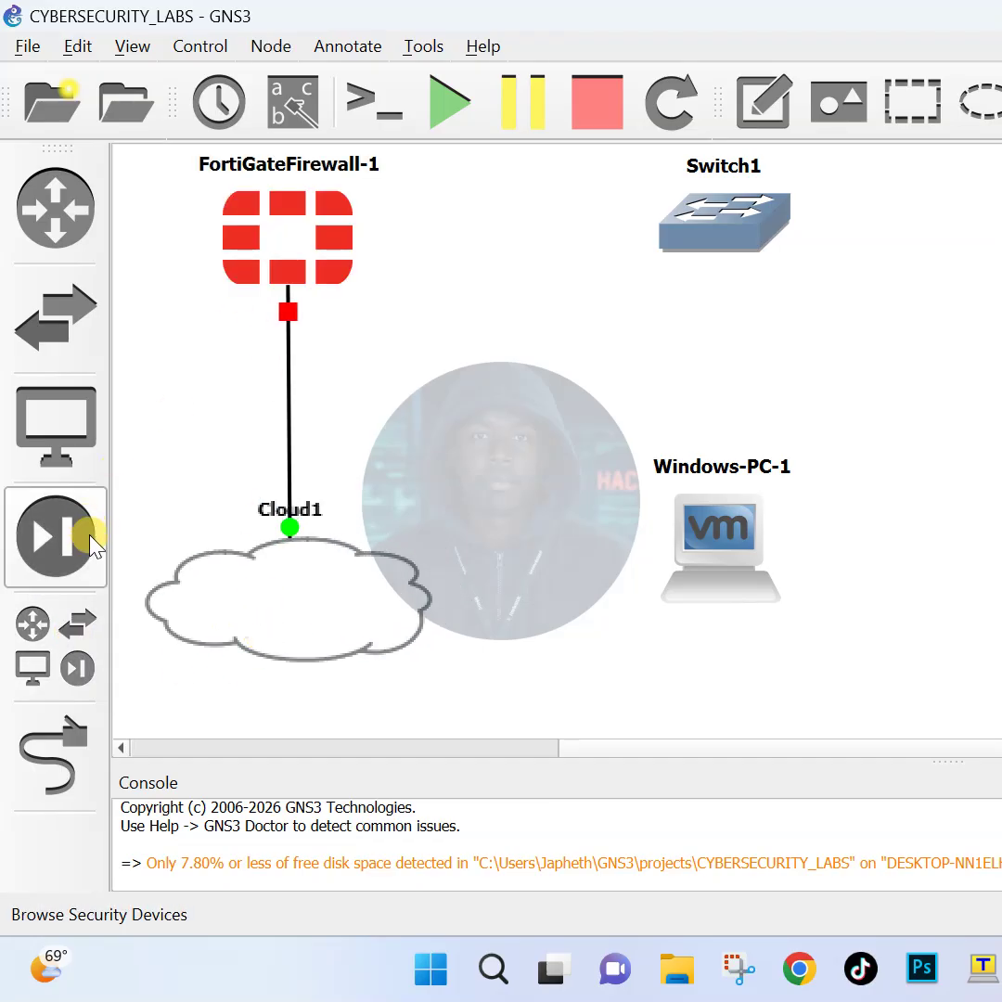
# Step: Link the firewall's Port2 to the switch's Ethernet0 interface
pyautogui.click(74, 738)
pyautogui.click(306, 230)
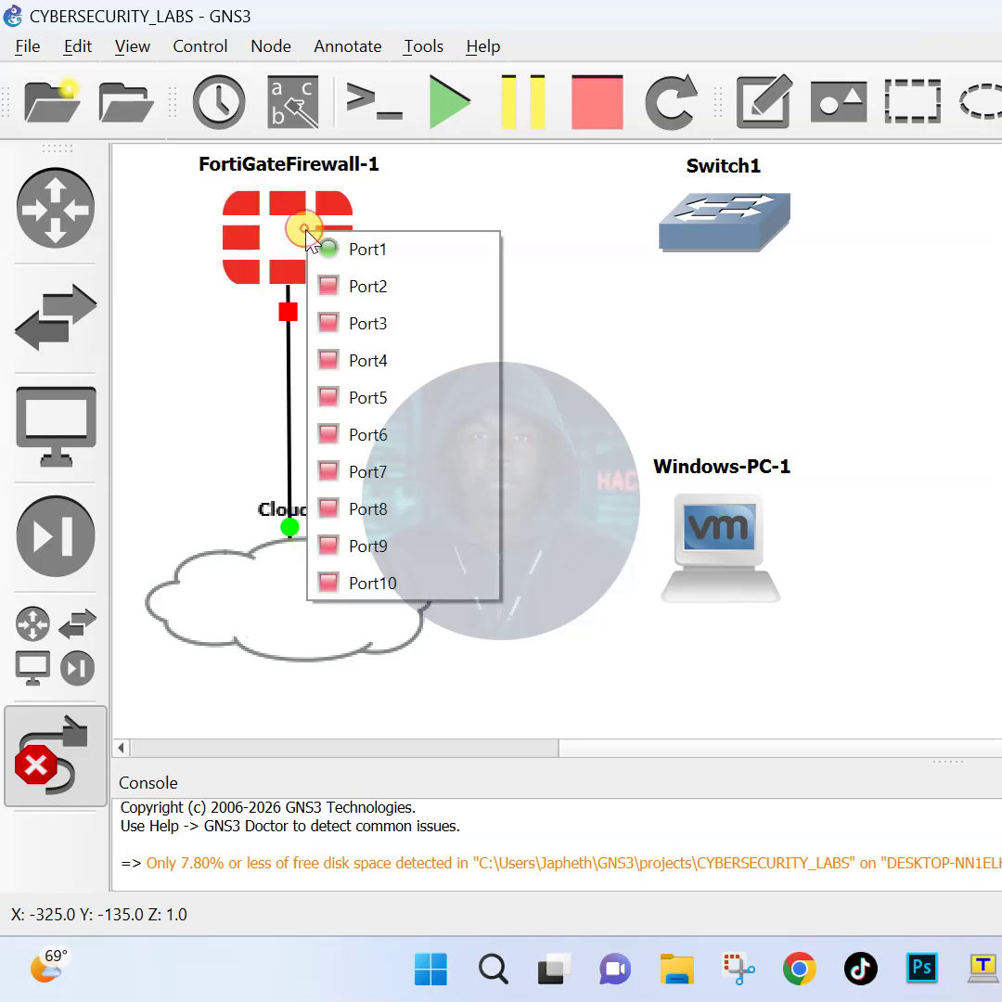
pyautogui.click(351, 285)
pyautogui.click(710, 234)
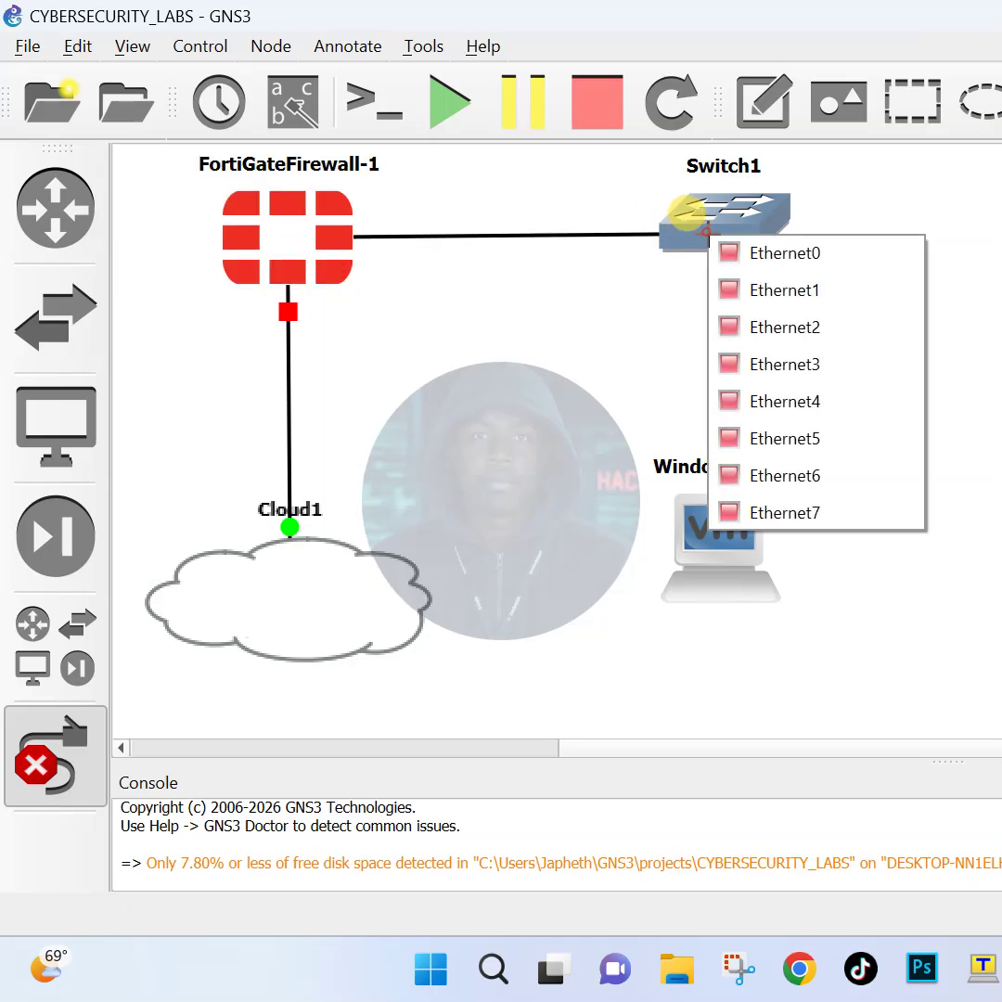
pyautogui.click(733, 253)
# Step: Link the switch's Ethernet1 interface to the Windows PC's e0 interface
pyautogui.click(730, 237)
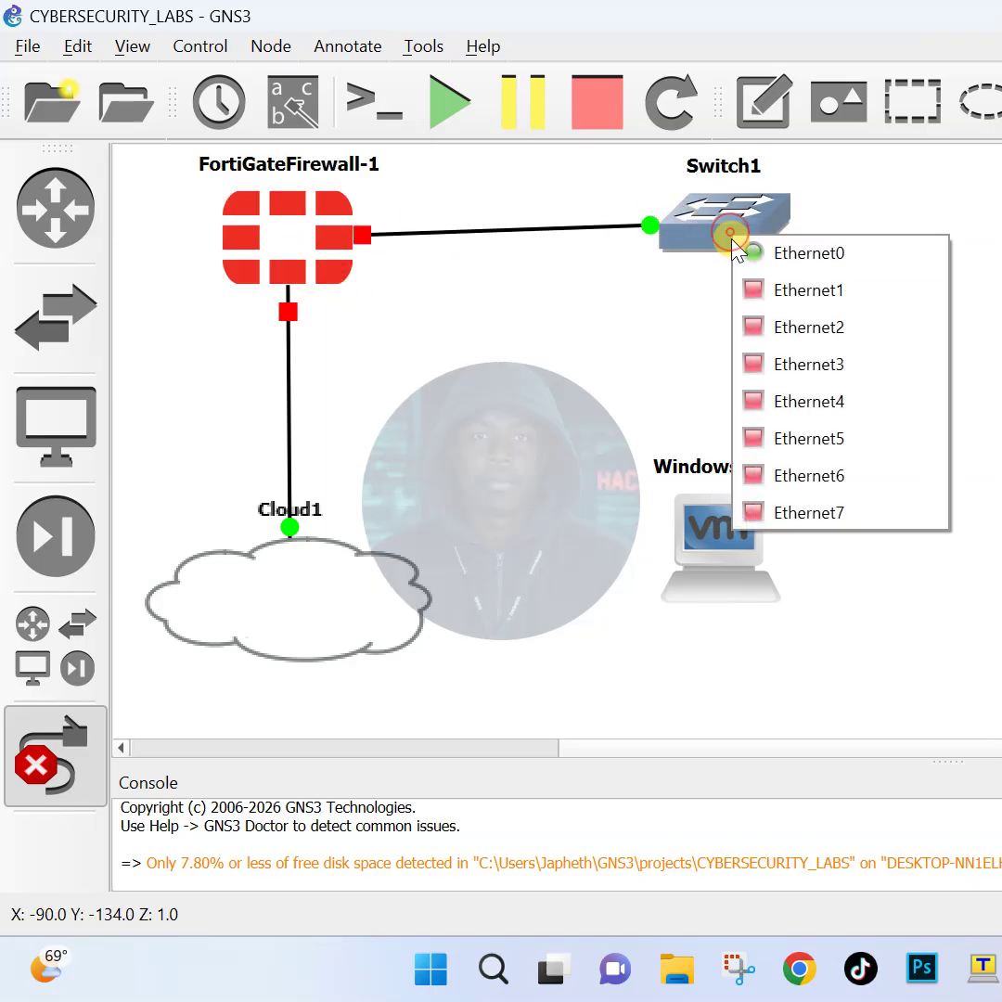
pyautogui.click(757, 288)
pyautogui.click(721, 506)
pyautogui.click(798, 524)
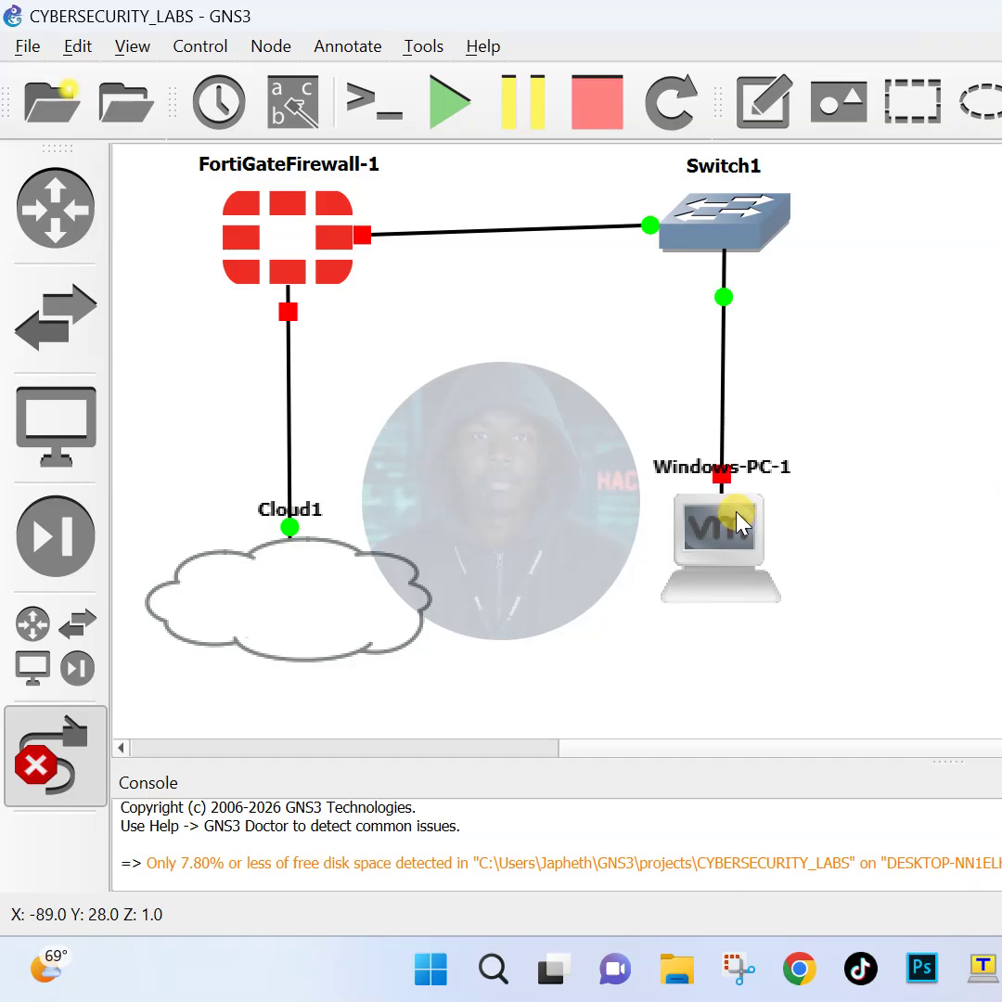
pyautogui.press('Escape')
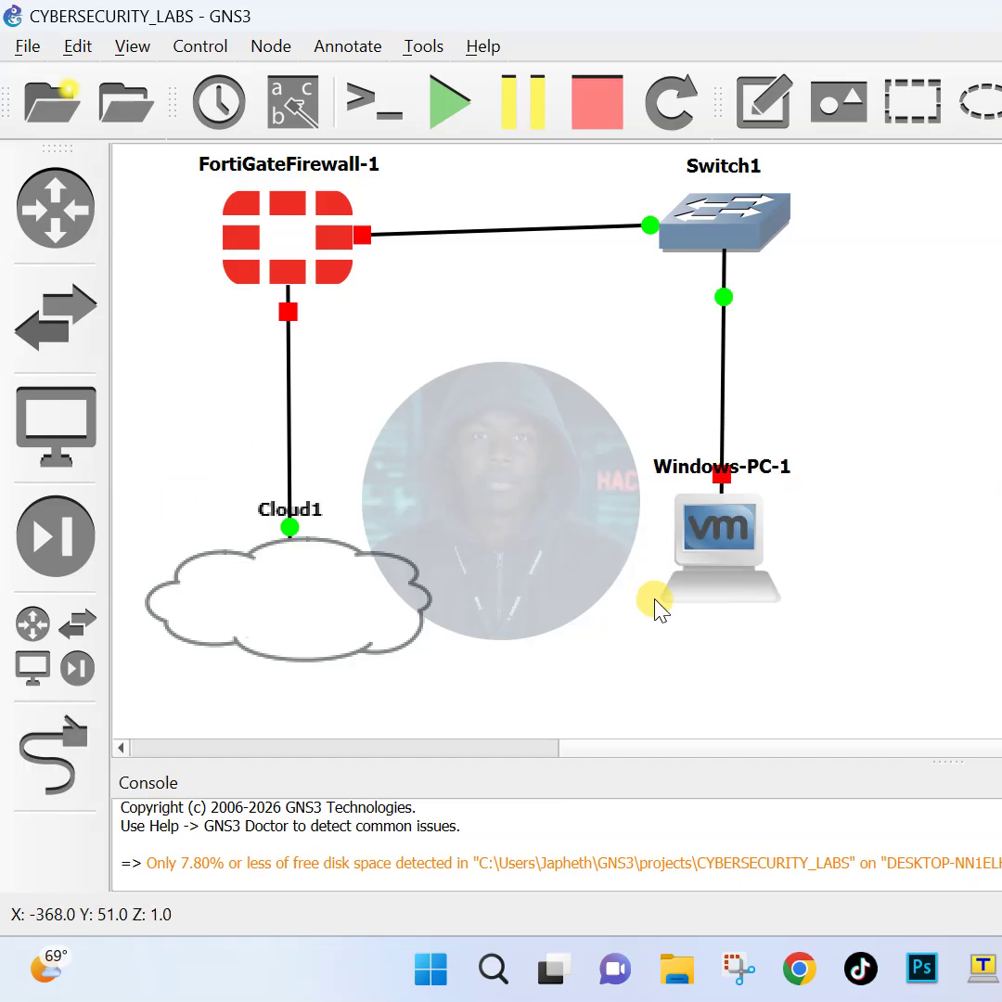
# Step: Place the Windows PC's name label below its icon and nudge the PC and the switch to straighten their links
pyautogui.moveTo(726, 589); pyautogui.dragTo(738, 608)
pyautogui.moveTo(794, 483); pyautogui.dragTo(796, 633)
pyautogui.click(891, 454)
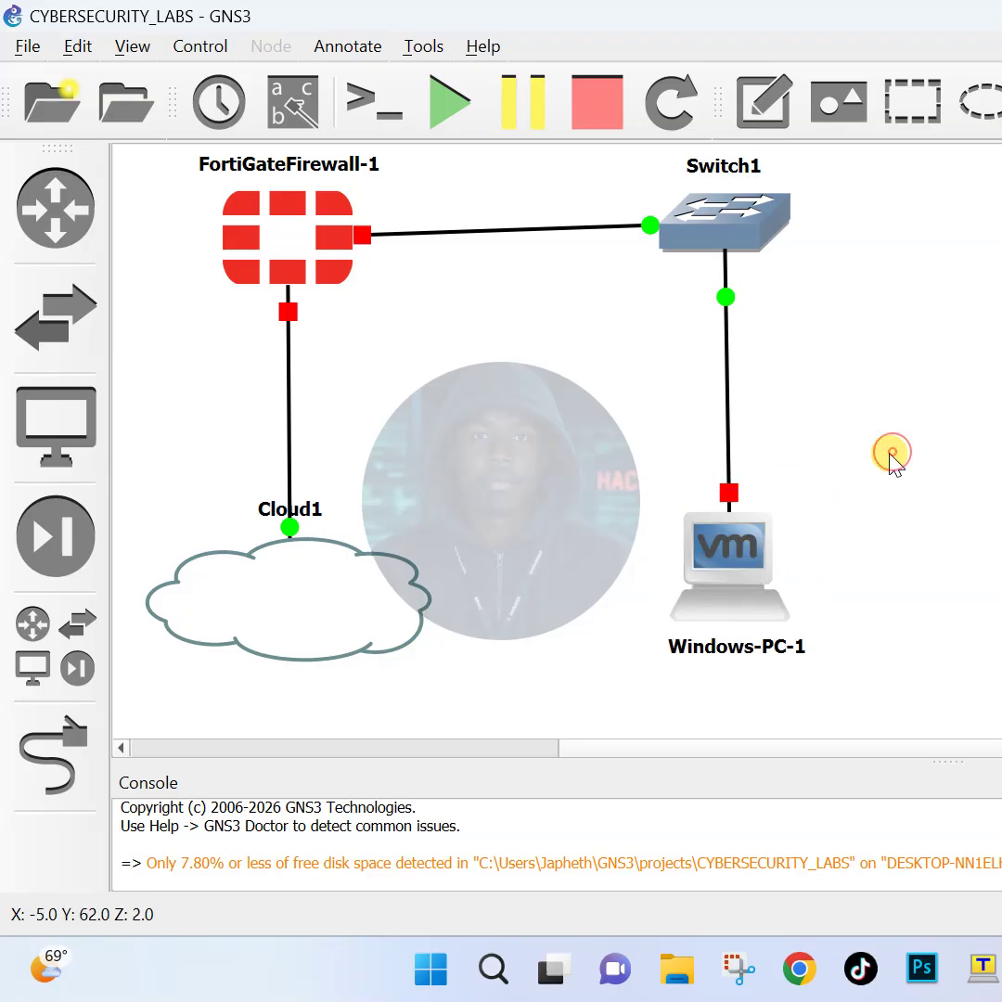
pyautogui.moveTo(722, 237); pyautogui.dragTo(731, 251)
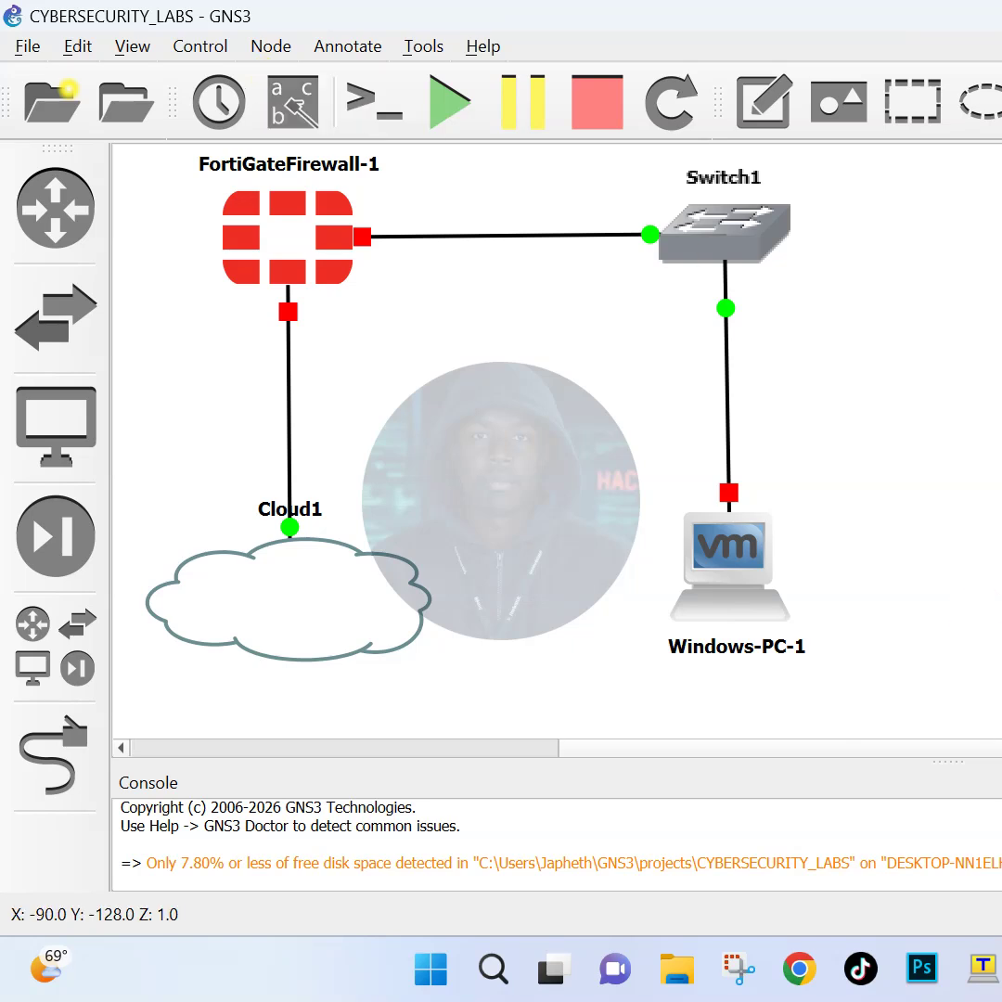
pyautogui.click(1001, 968)
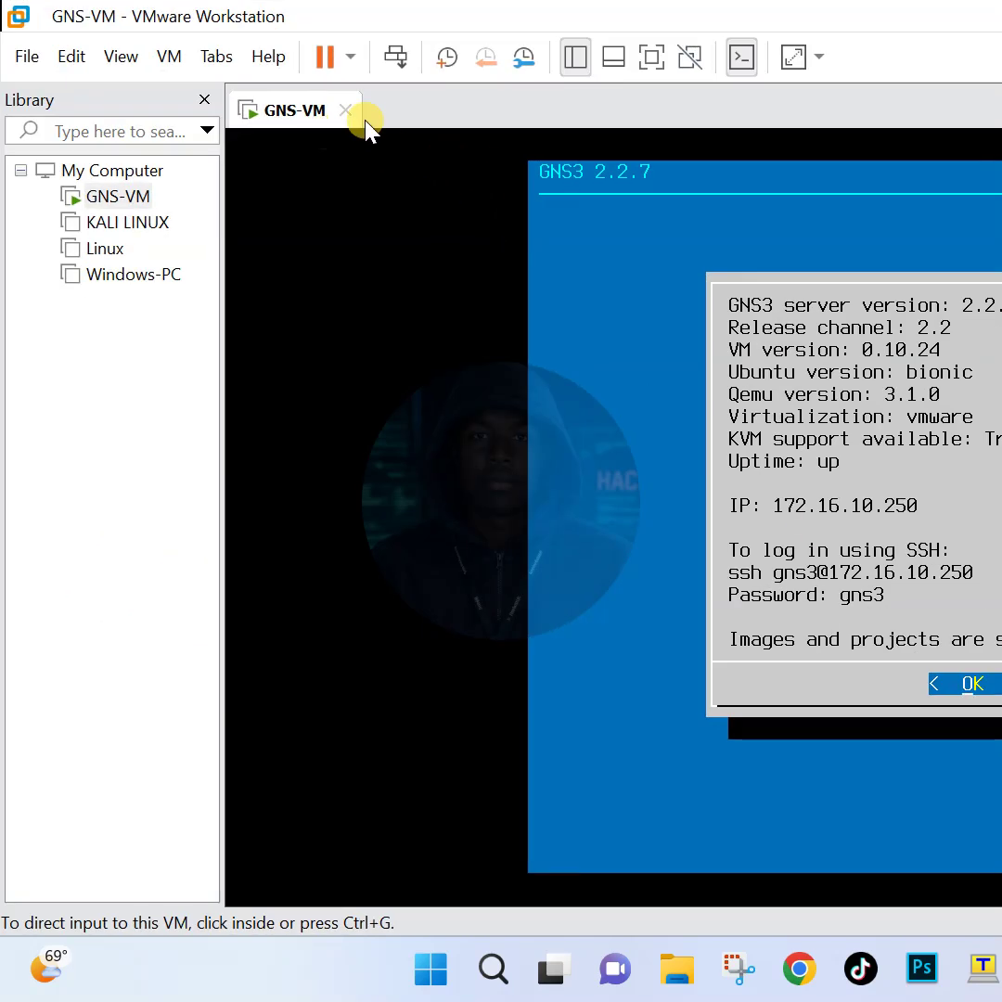
pyautogui.hotkey('alt', 'Tab')
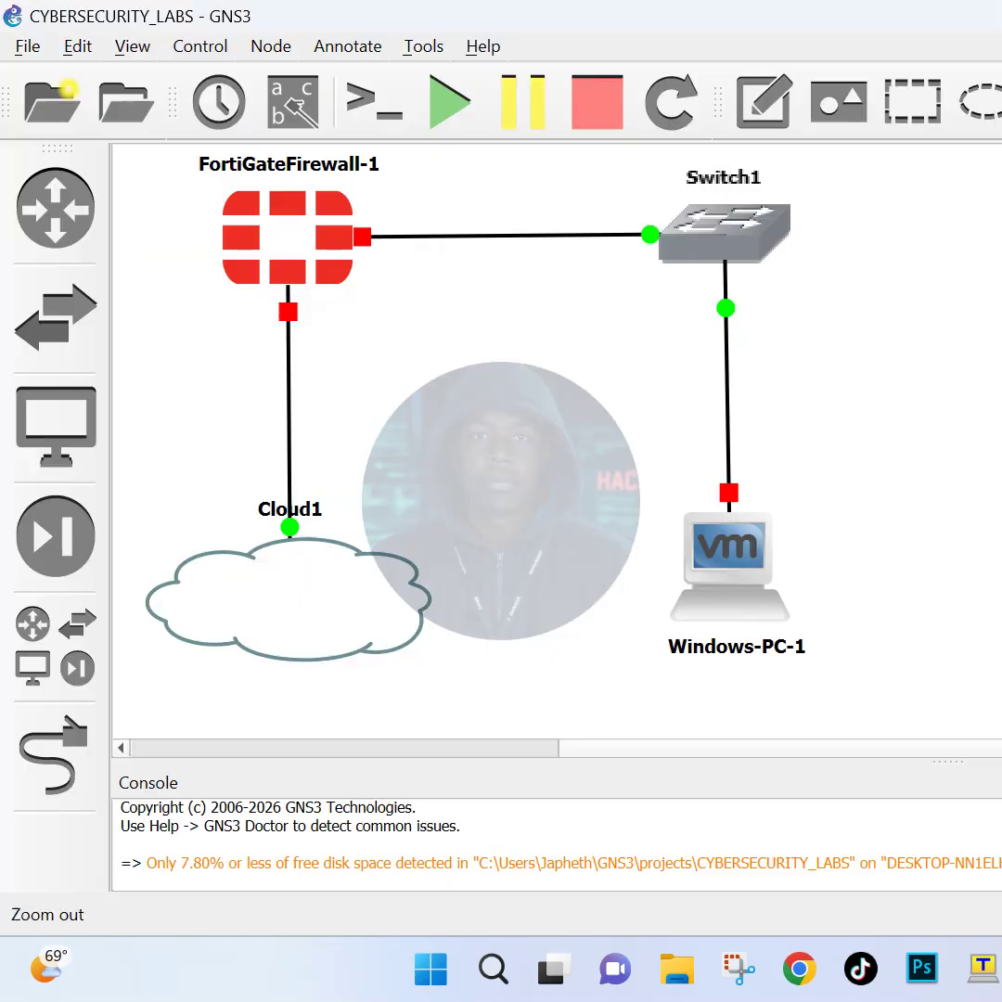
pyautogui.click(300, 267)
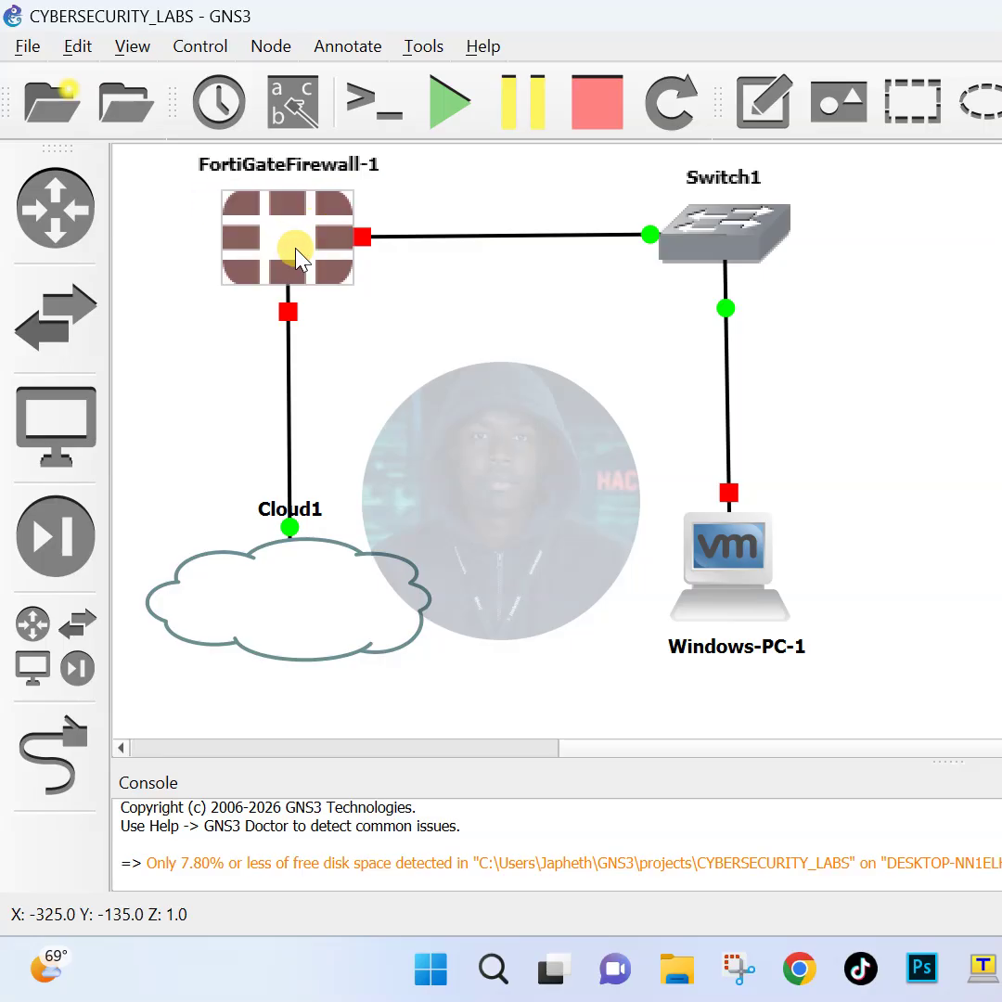
pyautogui.click(448, 386)
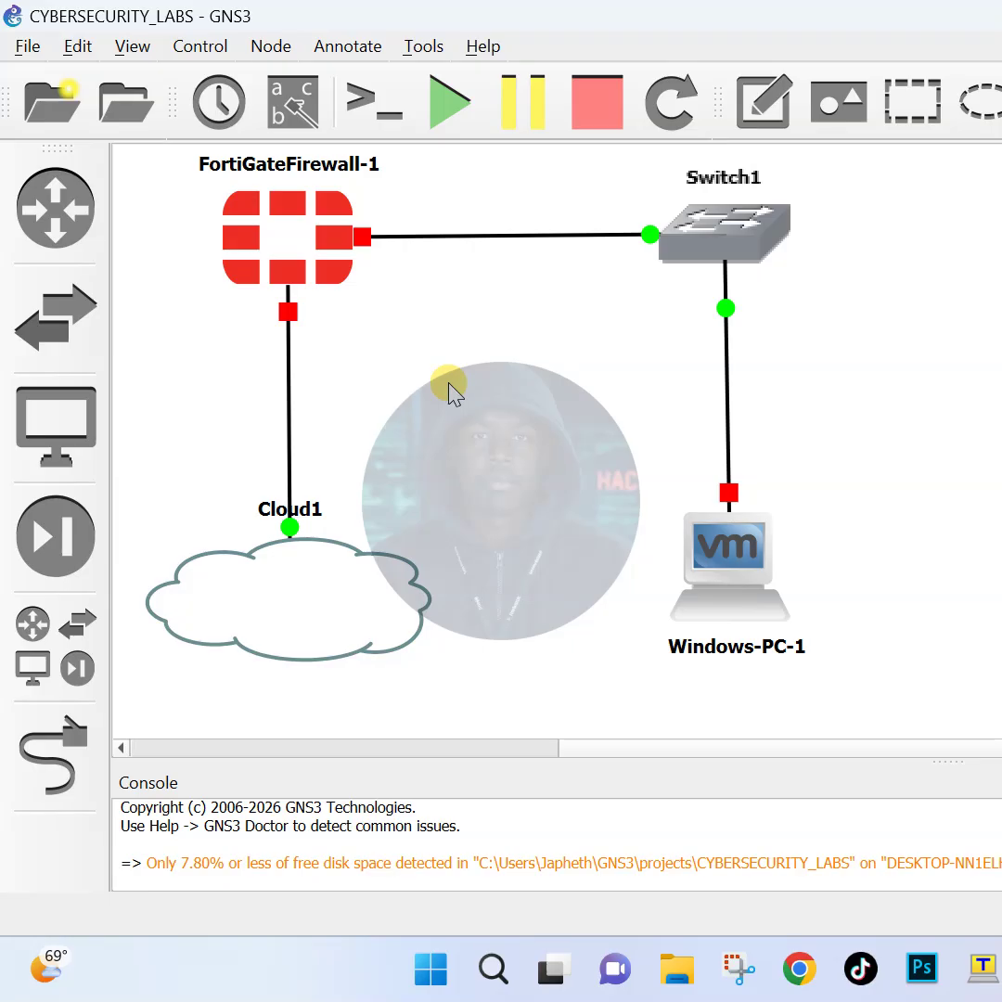
# Step: Show the interface labels on all links and nudge the firewall's Port2 label away from its link marker
pyautogui.click(297, 109)
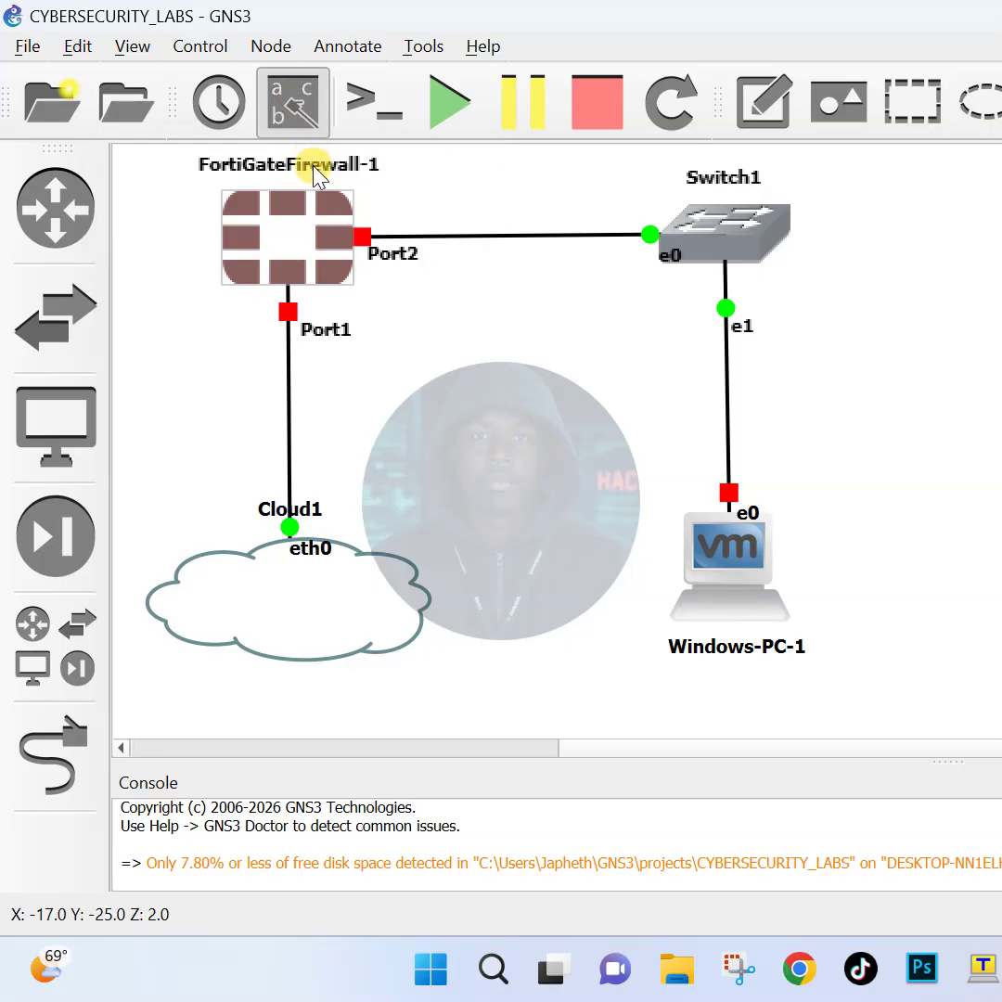
pyautogui.moveTo(403, 267); pyautogui.dragTo(414, 262)
pyautogui.click(452, 368)
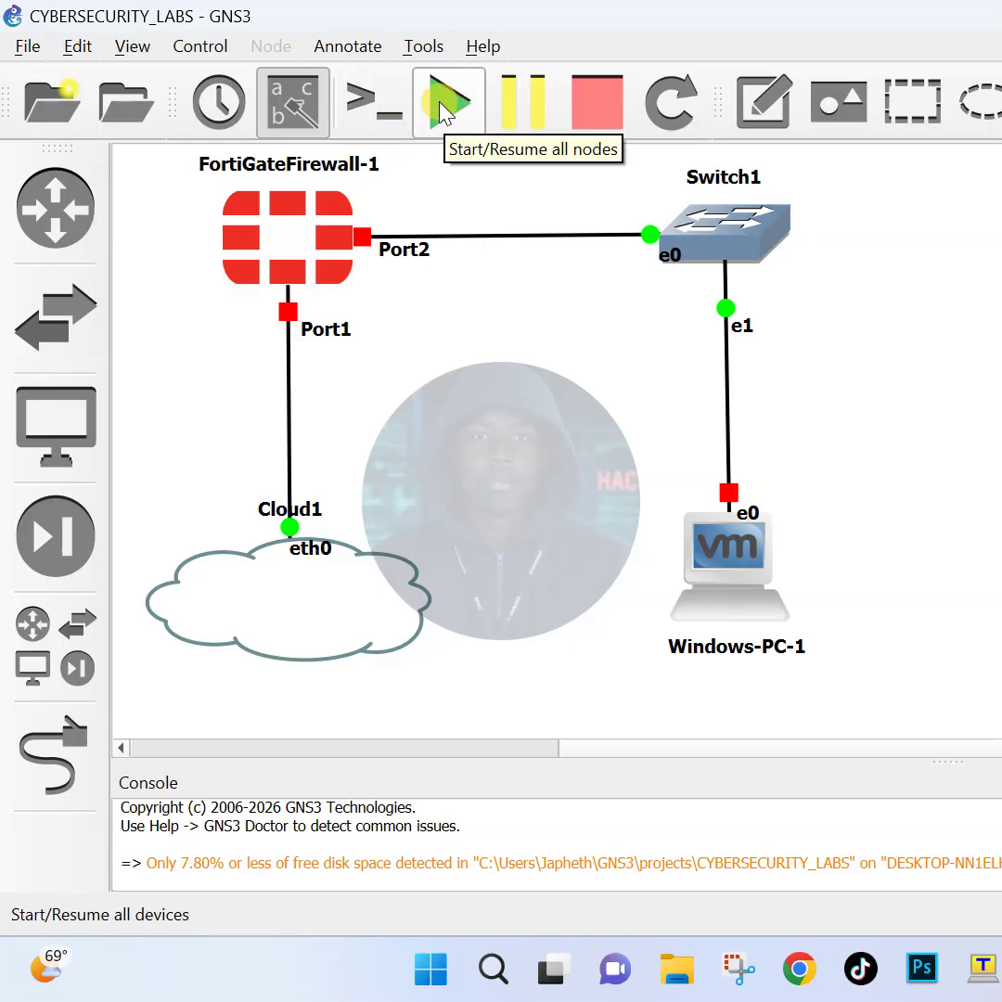
# Step: Add a text note reading 172.16.10.100/24 beside the cloud link, just below the firewall's Port1 label
pyautogui.click(763, 100)
pyautogui.click(320, 367)
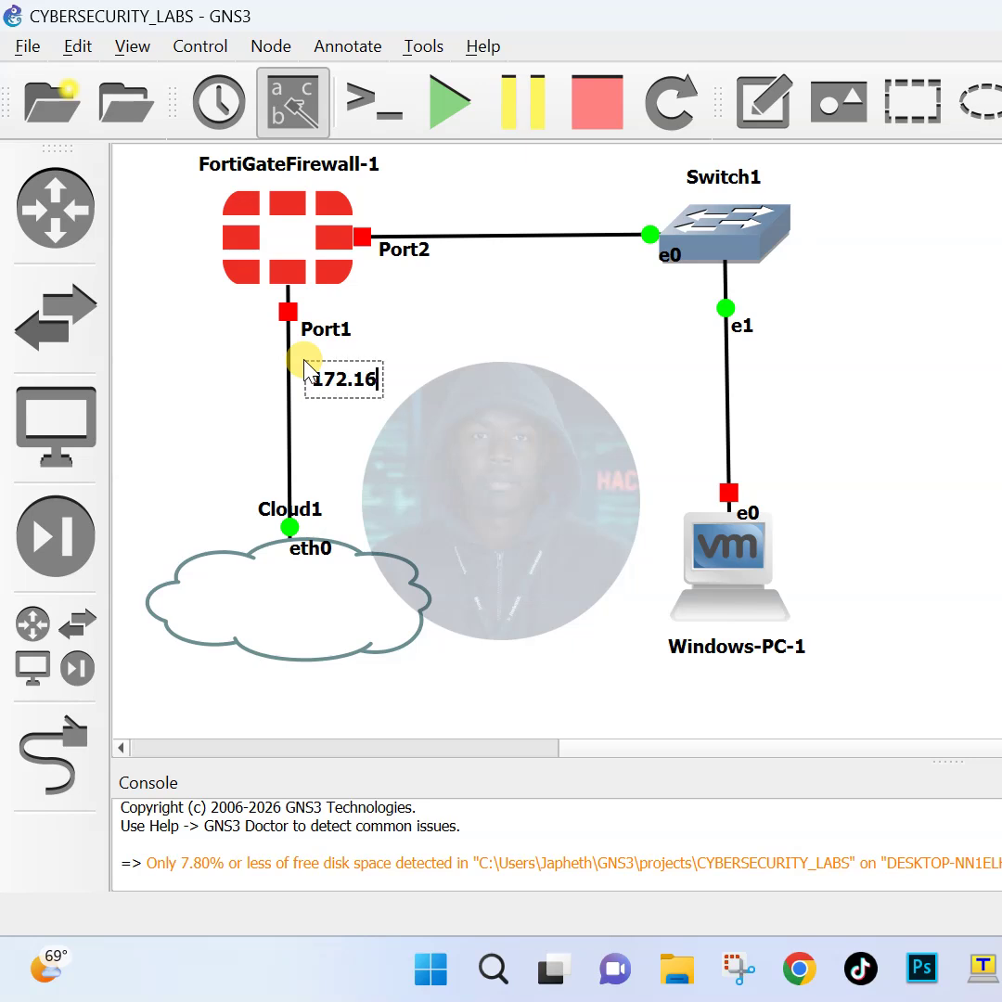
pyautogui.write('172.16.10')
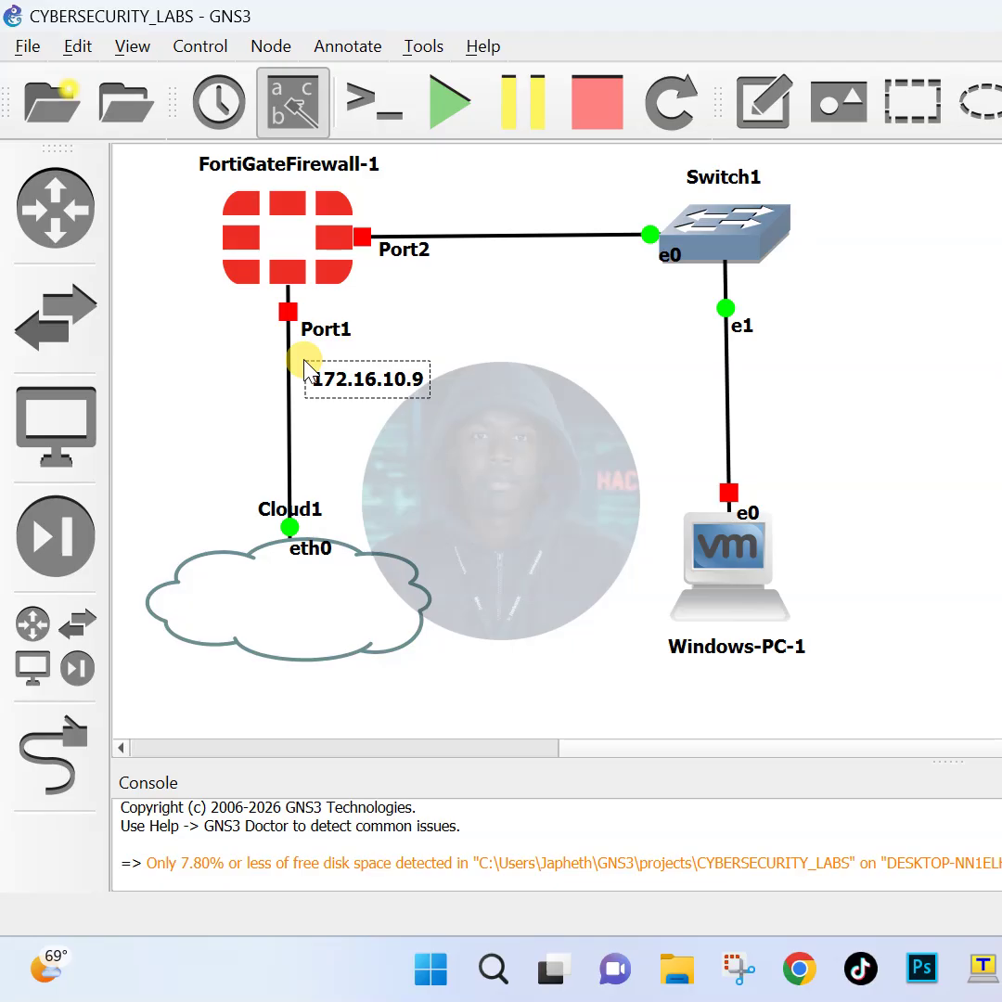
pyautogui.write('.100/24')
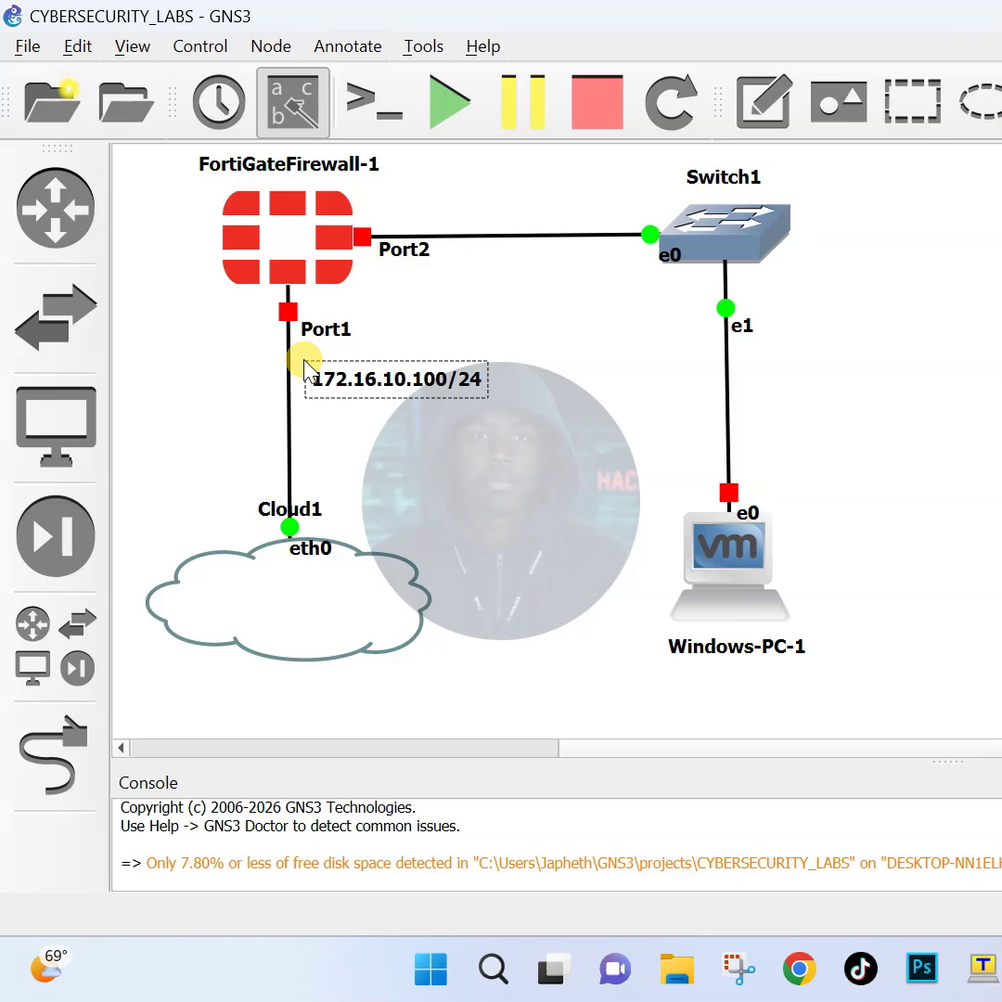
pyautogui.moveTo(424, 396); pyautogui.dragTo(413, 390)
# Step: Duplicate the 172.16.10.100/24 note, place the copy above the firewall's Port2 link, and change its text to 10.10.0.1/24
pyautogui.rightClick(415, 390)
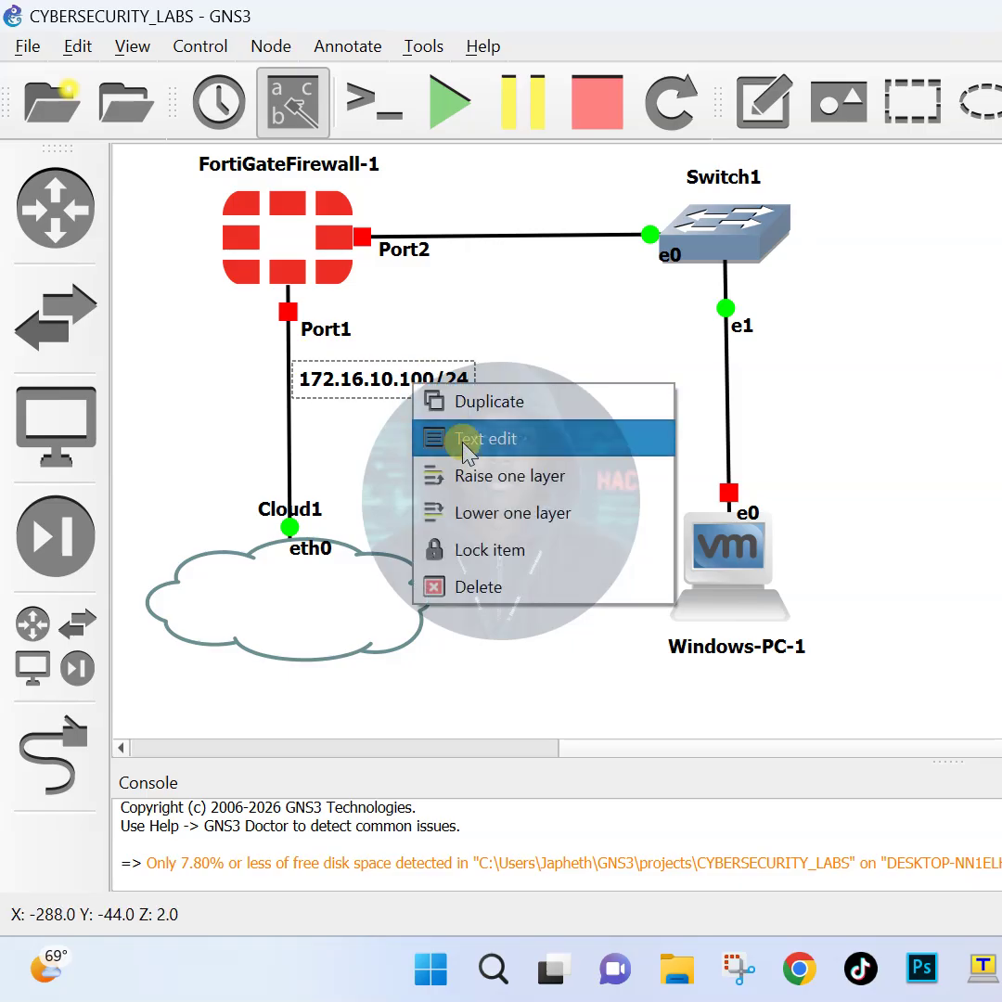
pyautogui.click(465, 401)
pyautogui.moveTo(458, 425); pyautogui.dragTo(506, 226)
pyautogui.doubleClick(489, 223)
pyautogui.write('10')
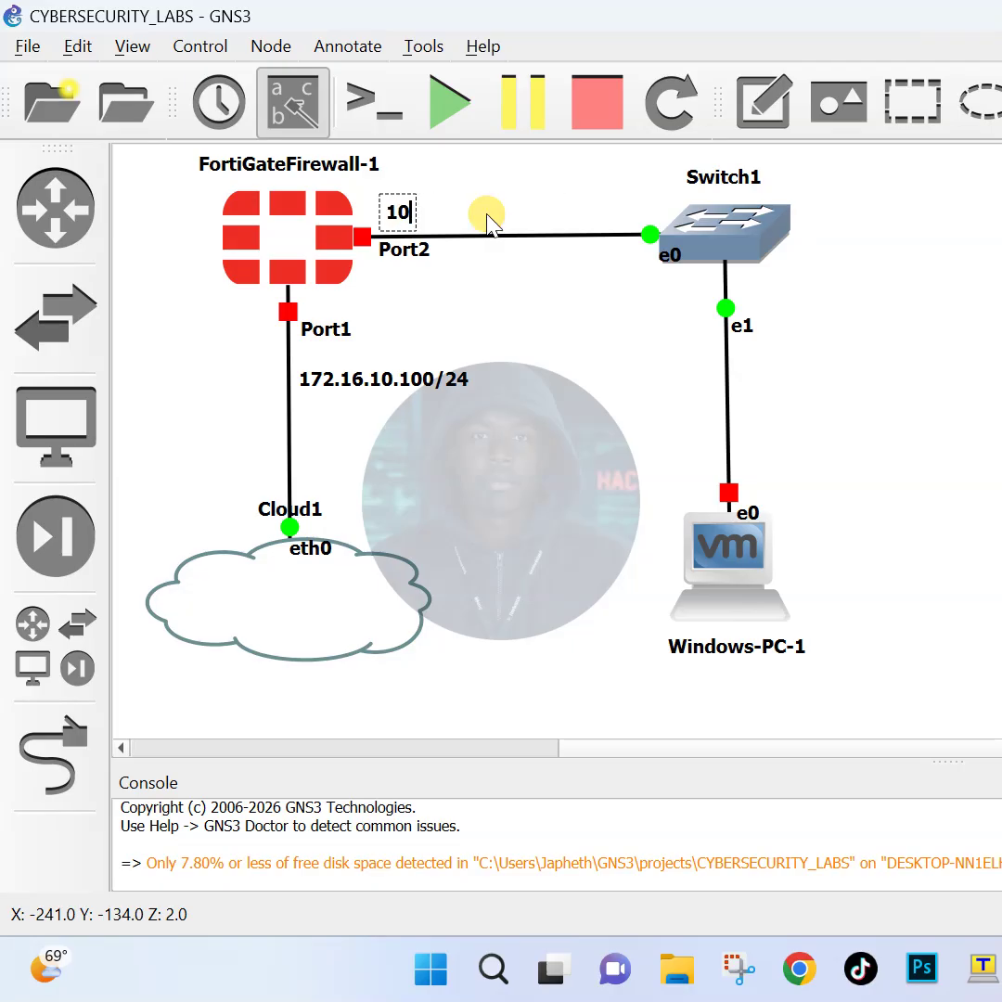
pyautogui.write('.10.0.1/')
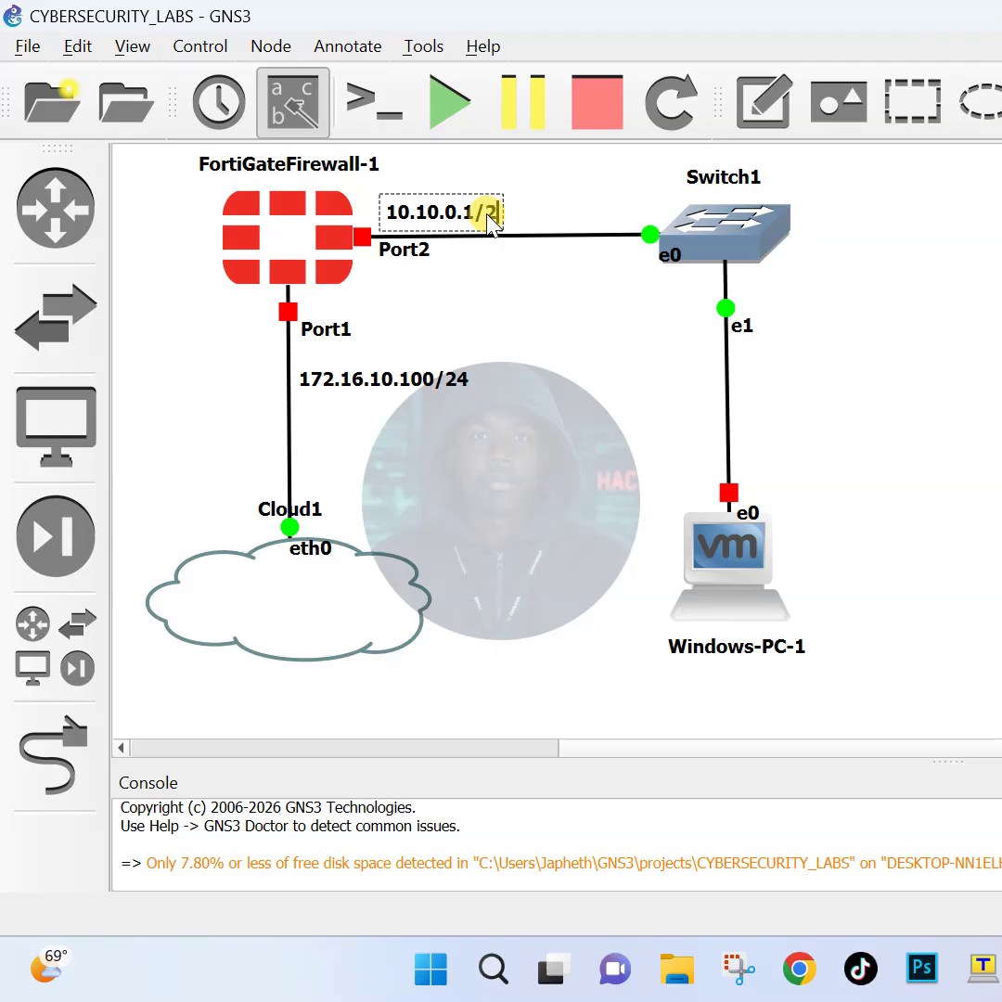
pyautogui.write('24')
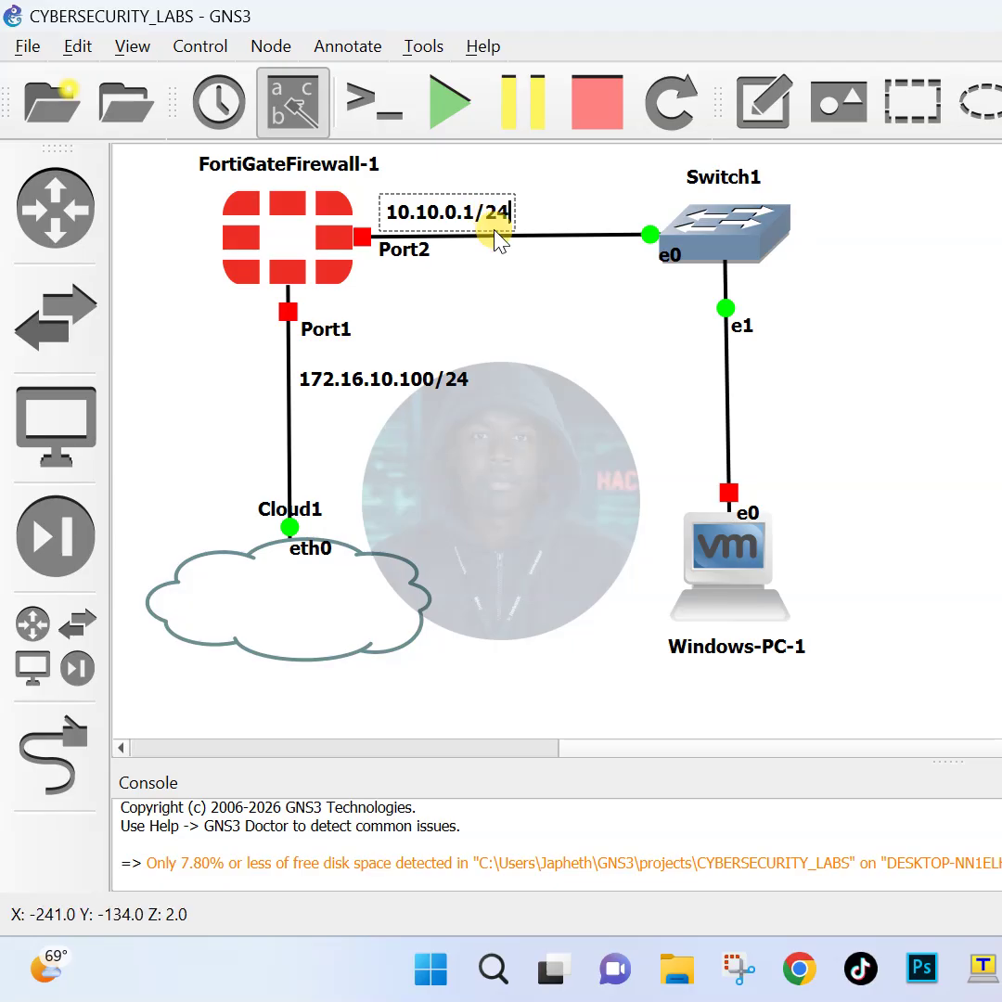
pyautogui.click(504, 268)
pyautogui.moveTo(470, 212); pyautogui.dragTo(489, 222)
pyautogui.click(481, 382)
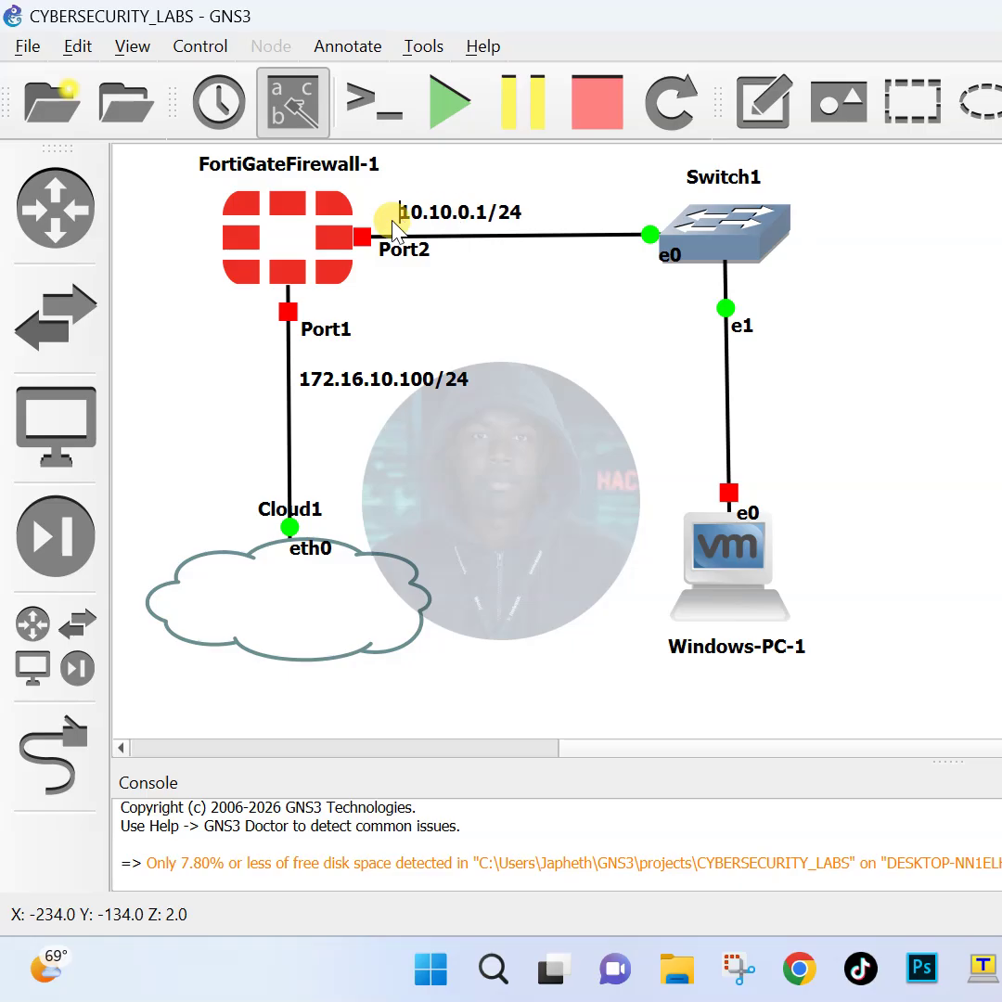
pyautogui.click(325, 288)
pyautogui.click(315, 371)
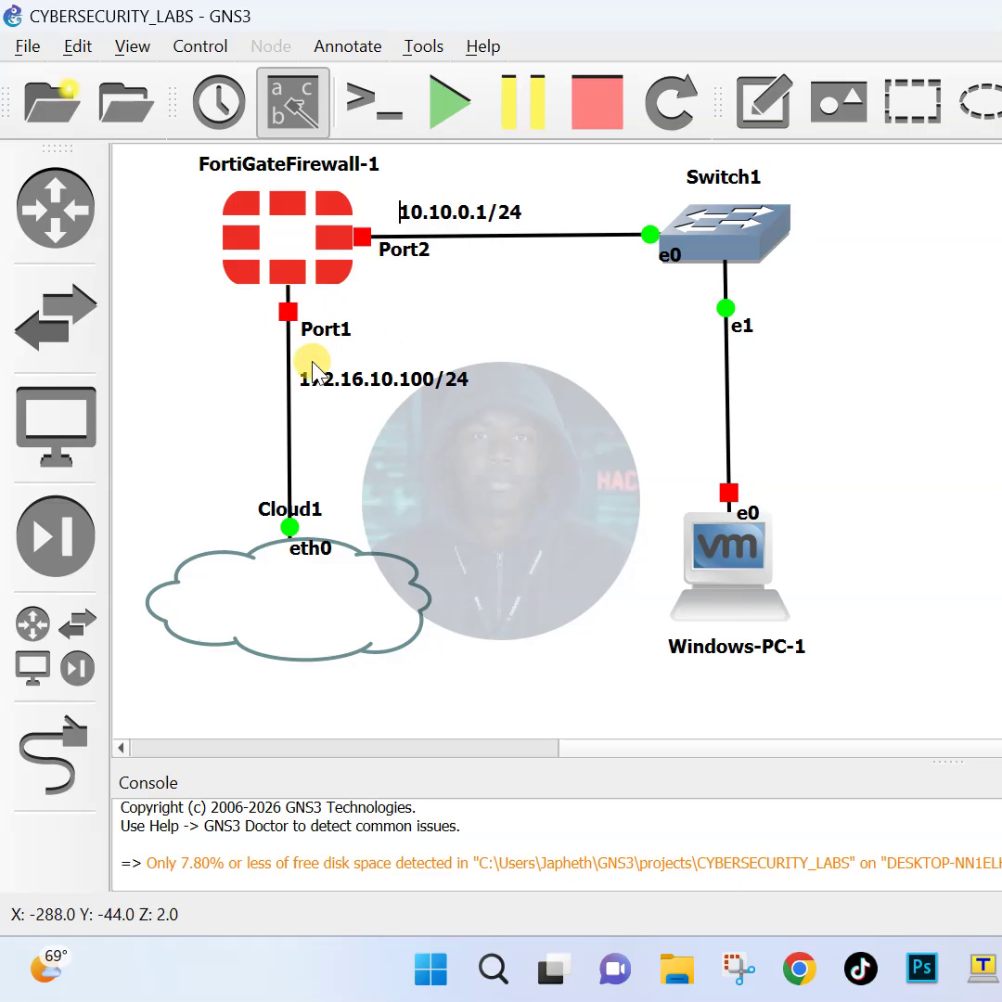
pyautogui.click(294, 271)
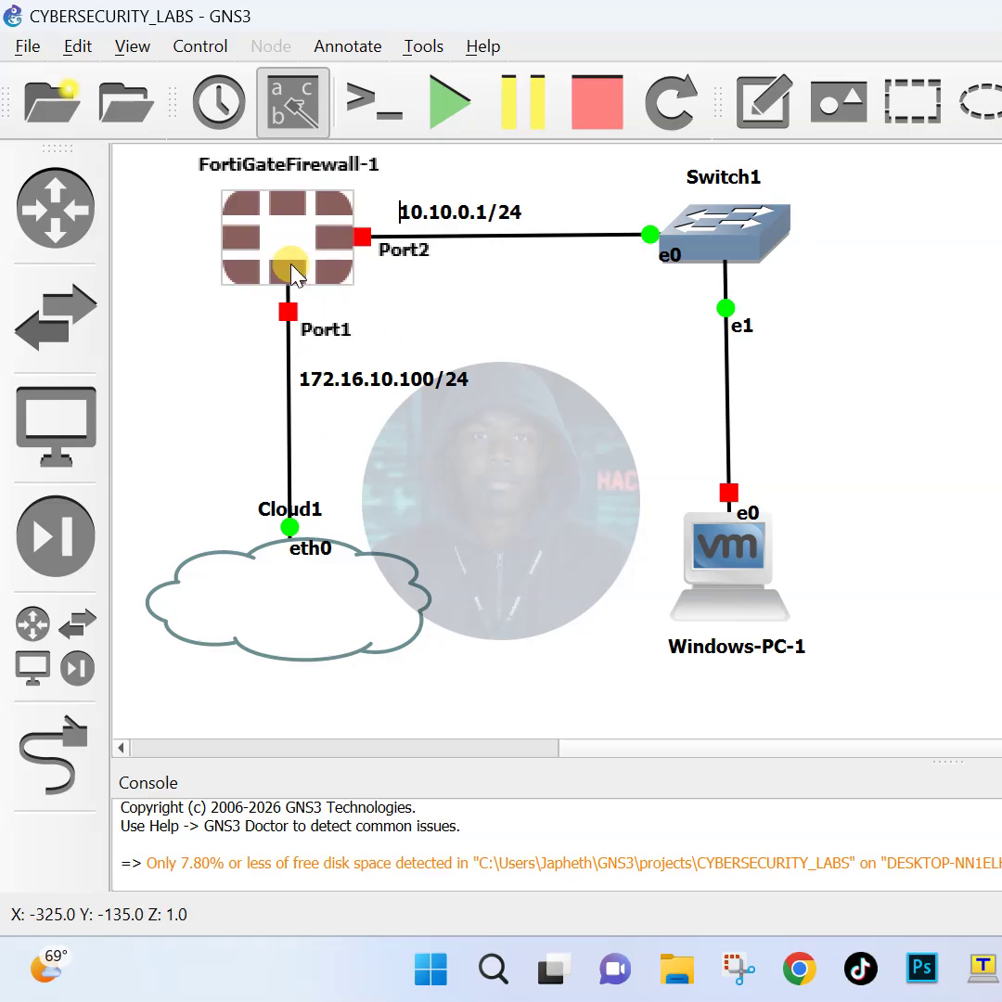
pyautogui.click(517, 438)
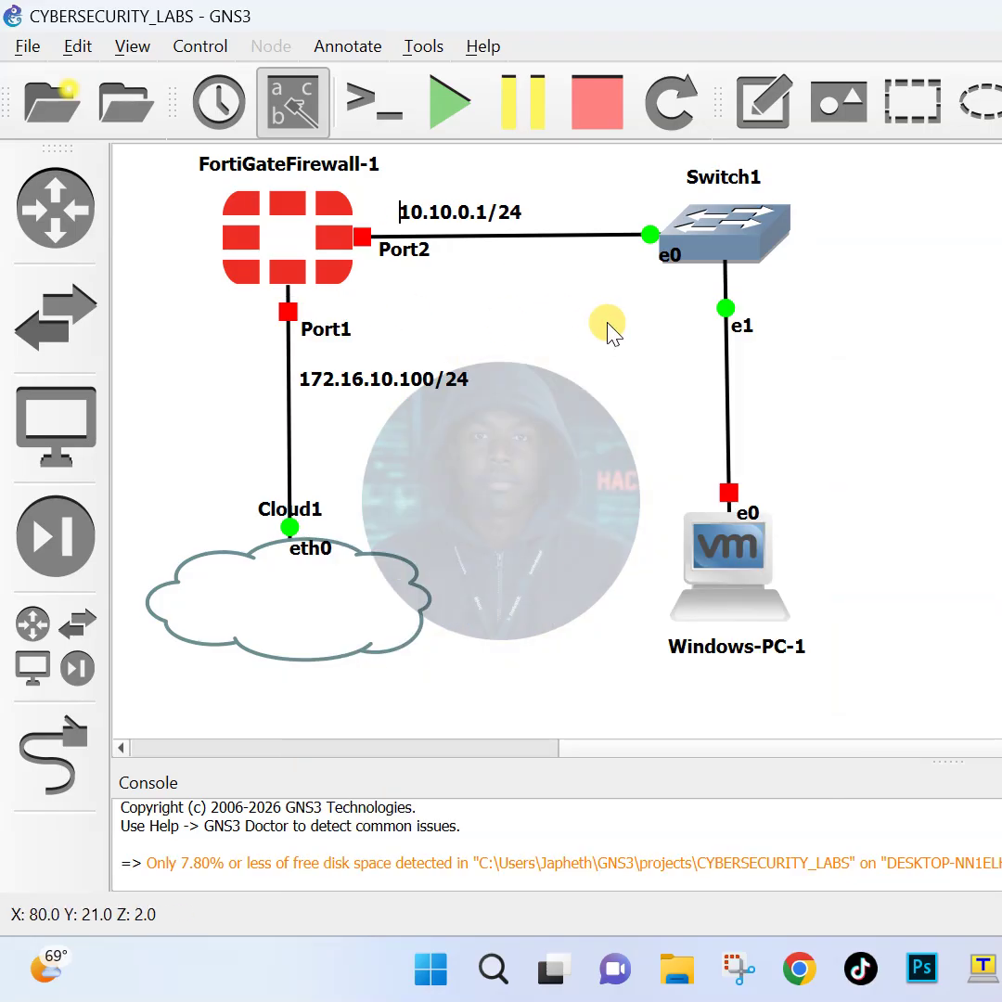
# Step: Start all nodes in the topology, including the Windows-PC virtual machine in VMware Workstation
pyautogui.click(440, 111)
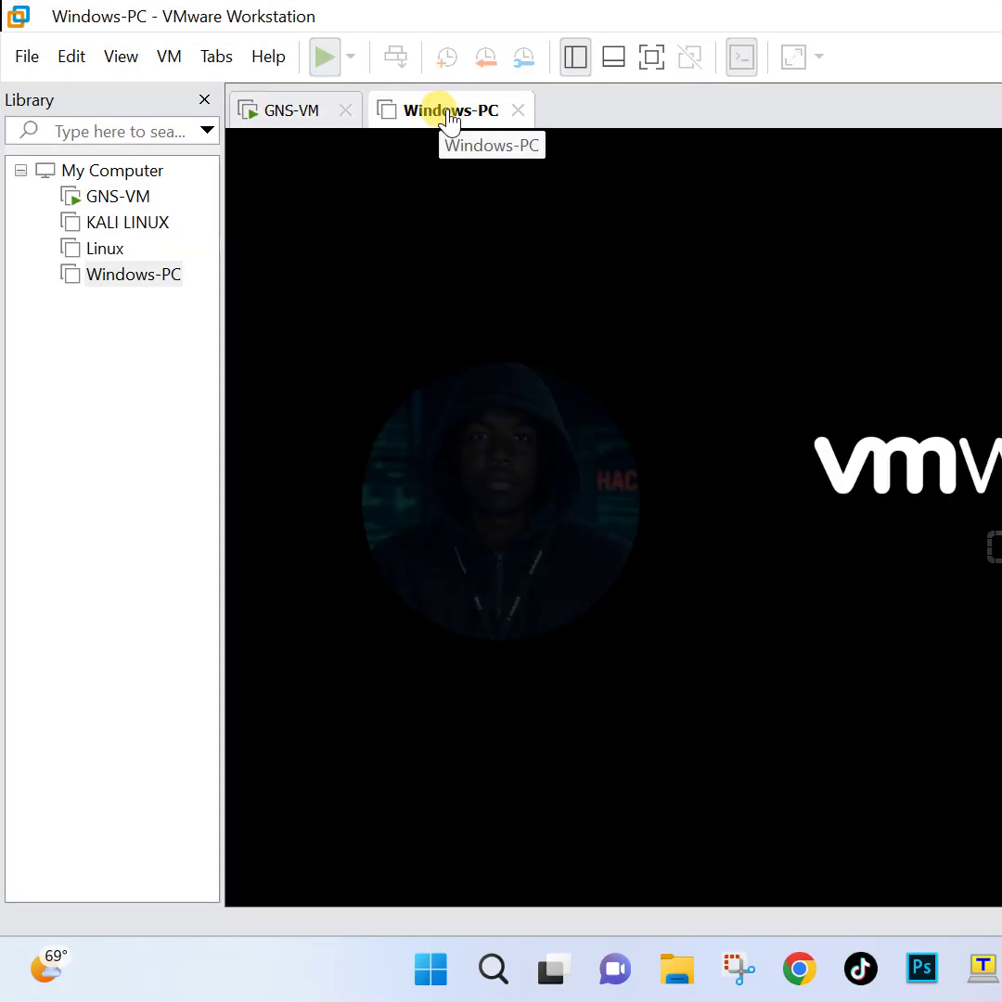
pyautogui.click(327, 58)
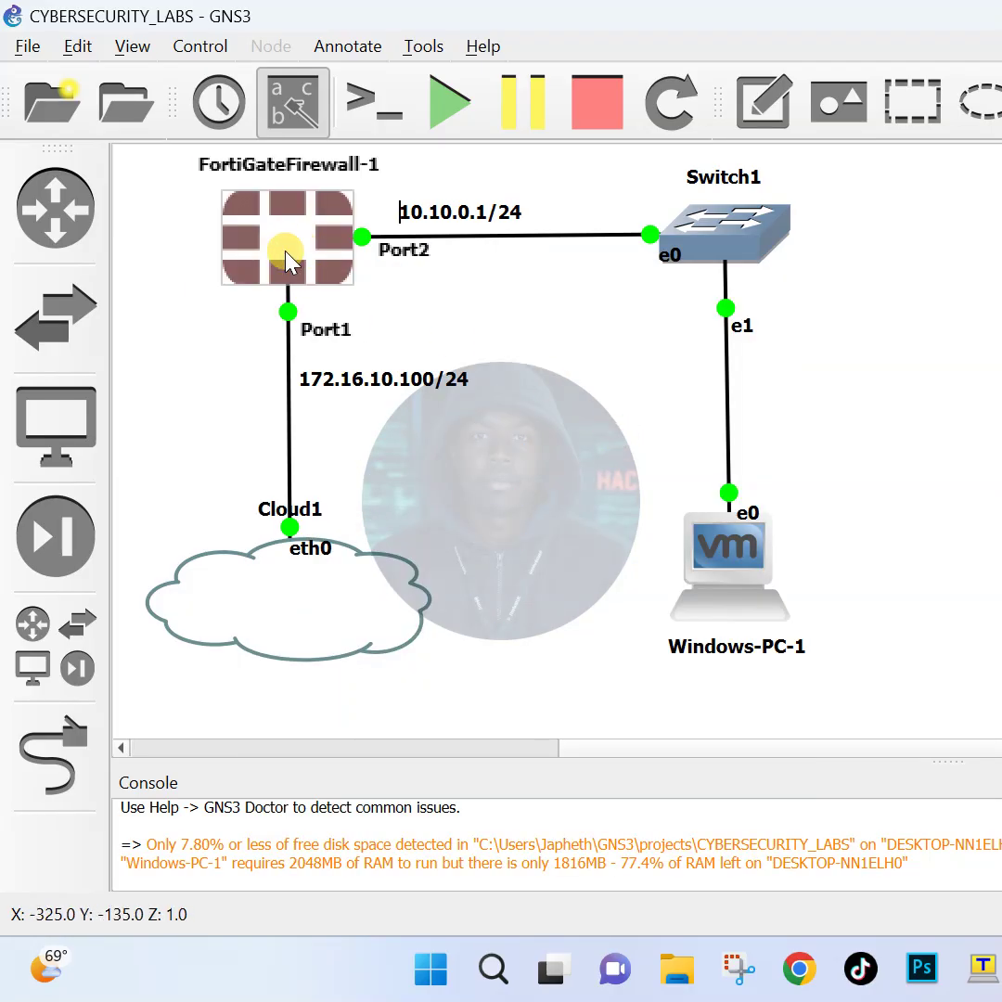
# Step: Open a console session to FortiGateFirewall-1
pyautogui.moveTo(287, 260)
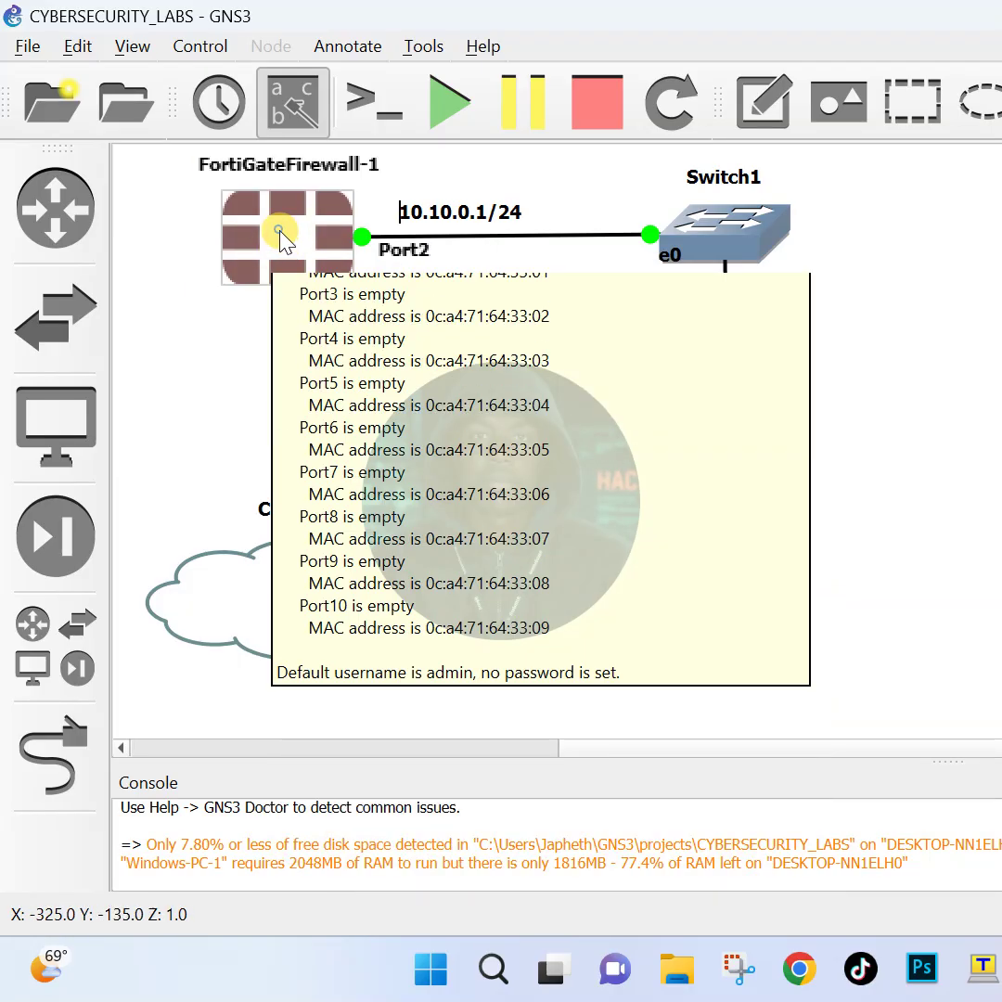
pyautogui.rightClick(280, 232)
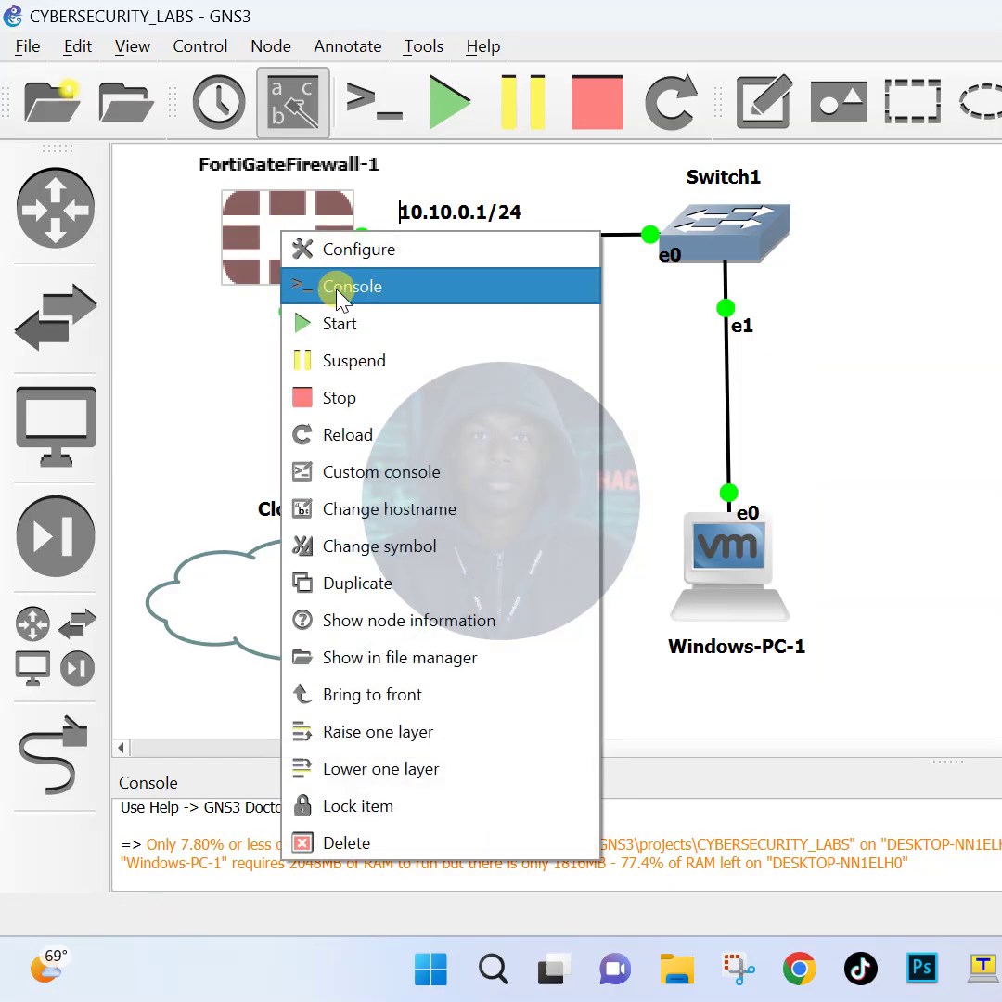
pyautogui.click(555, 327)
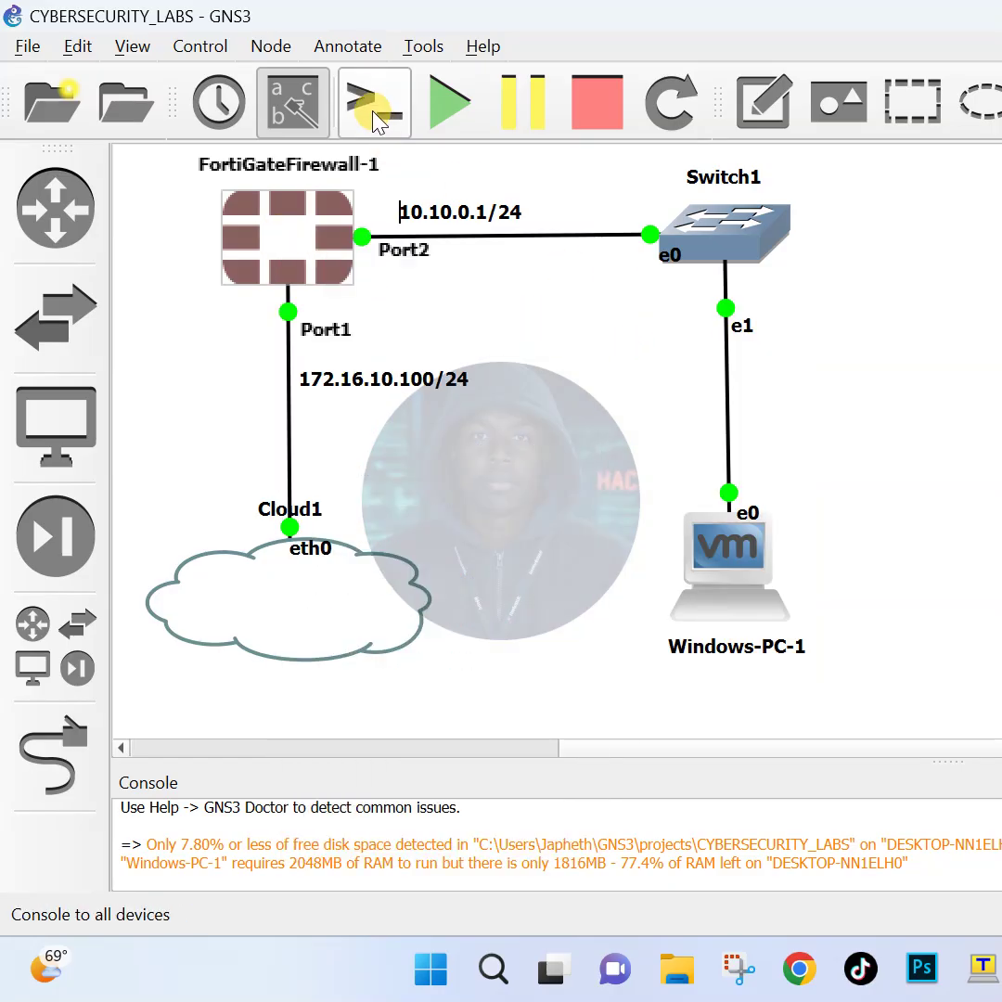
pyautogui.moveTo(258, 240)
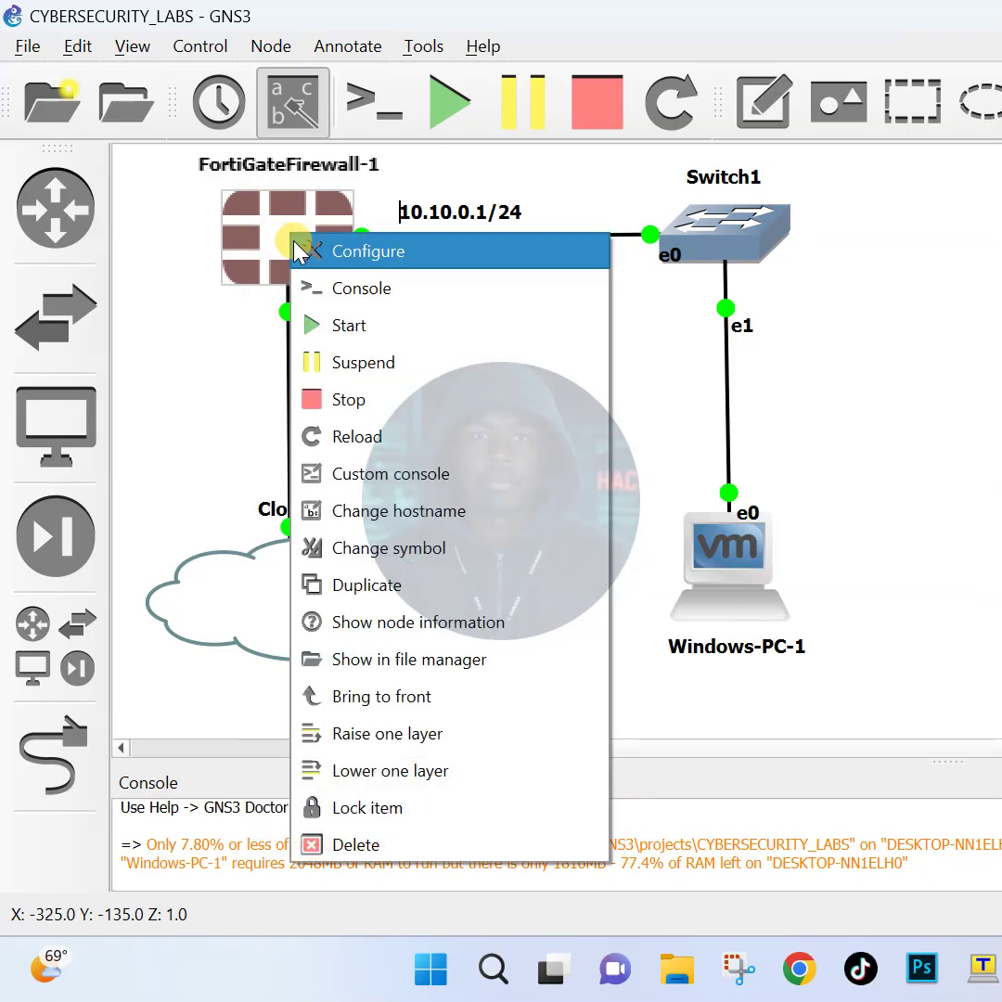
pyautogui.click(368, 304)
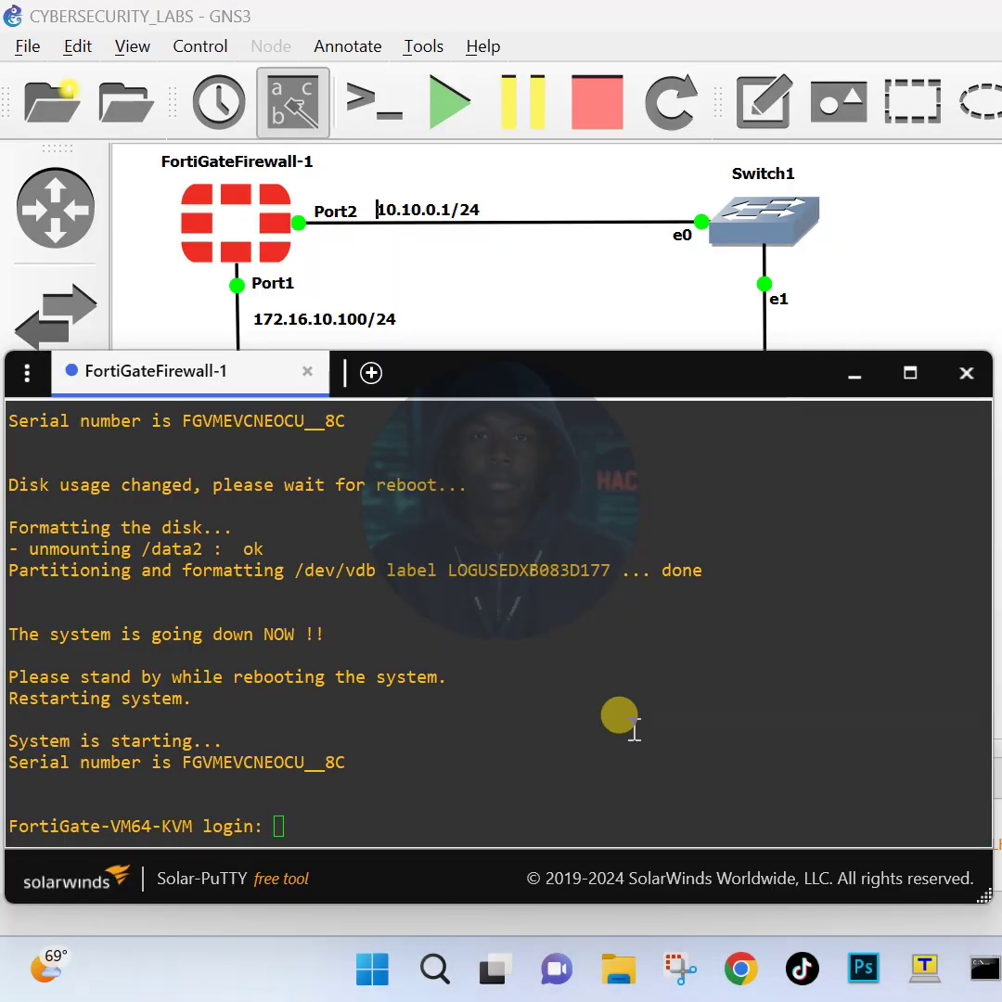
# Step: Log in to the firewall console as admin with the password left empty, and enter and confirm a new account password
pyautogui.click(288, 827)
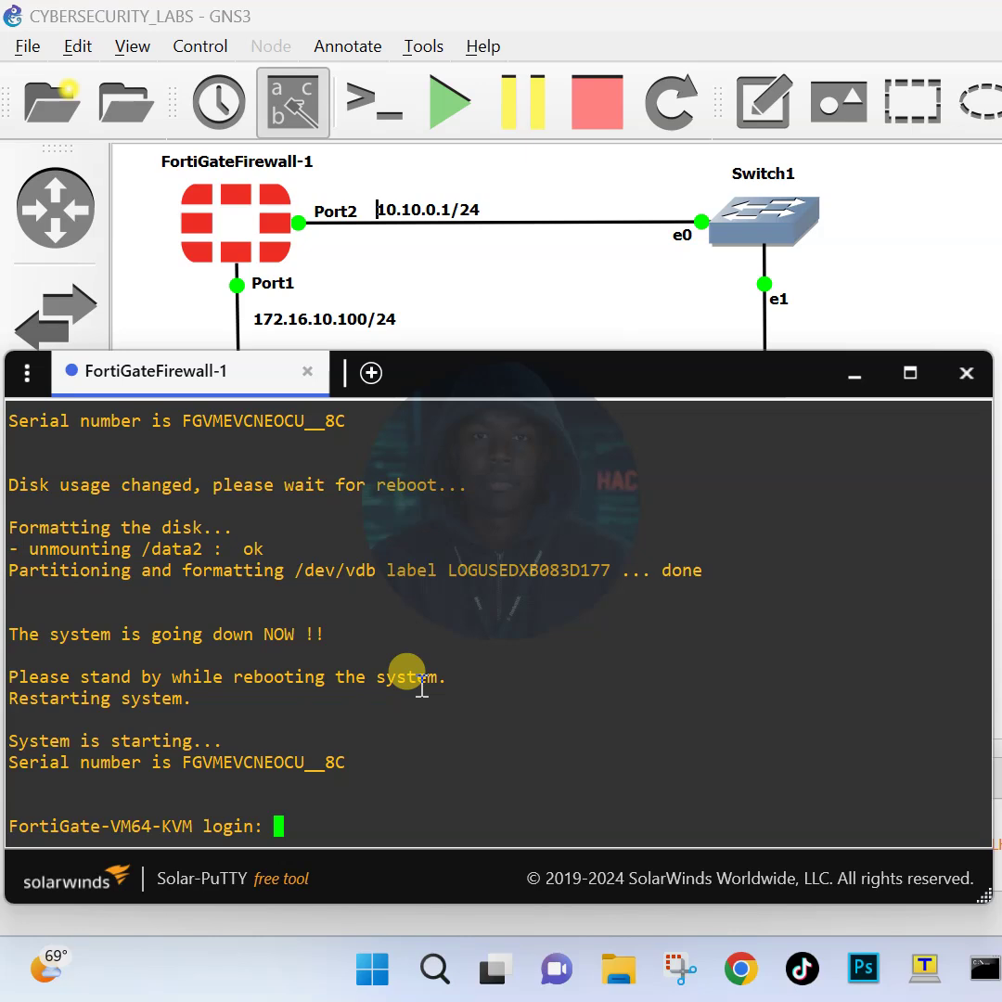
pyautogui.write('admin')
pyautogui.press('Return')
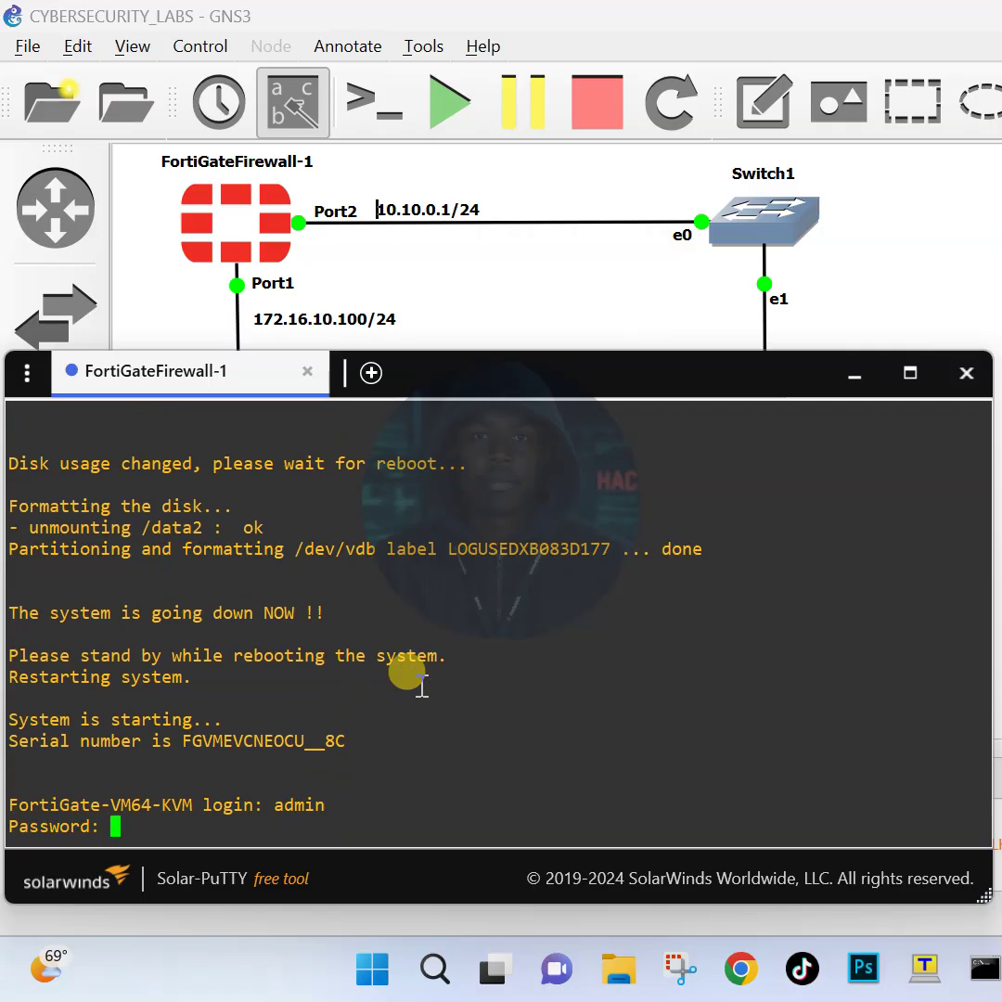
pyautogui.press('Return')
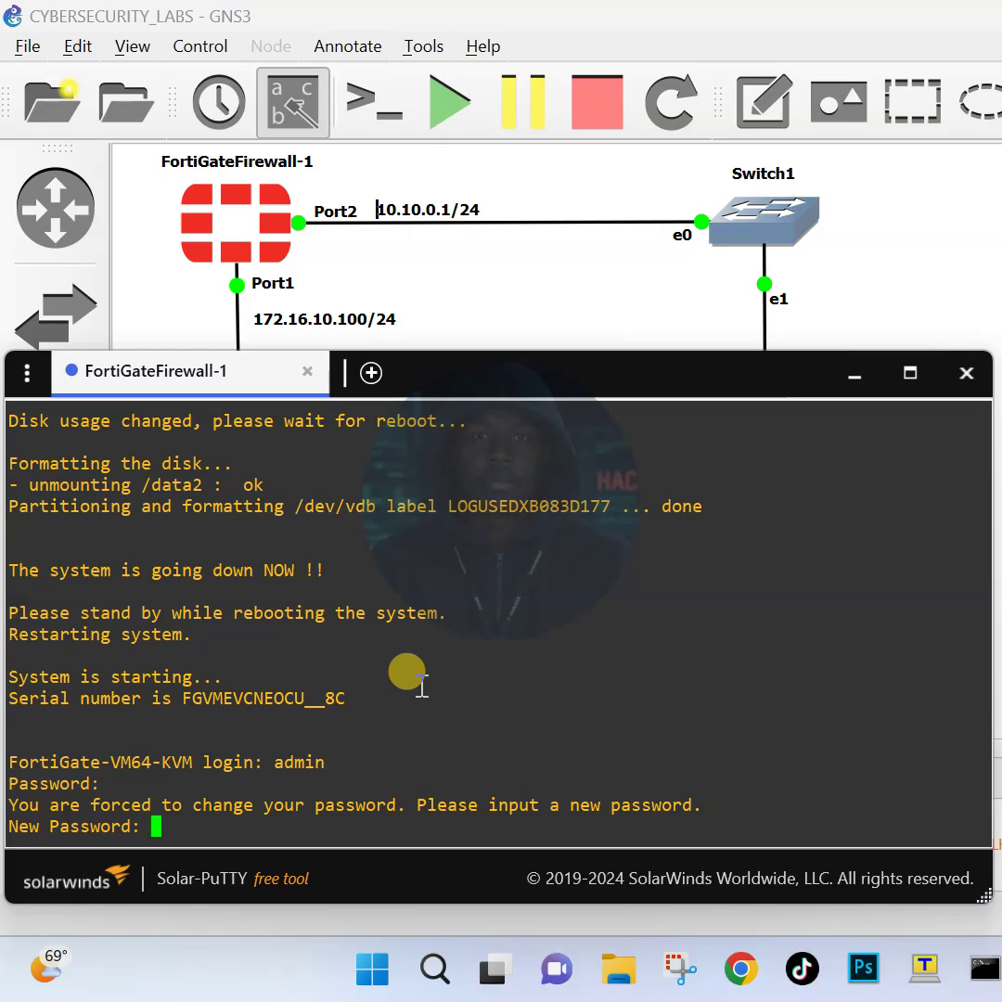
pyautogui.press('Return')
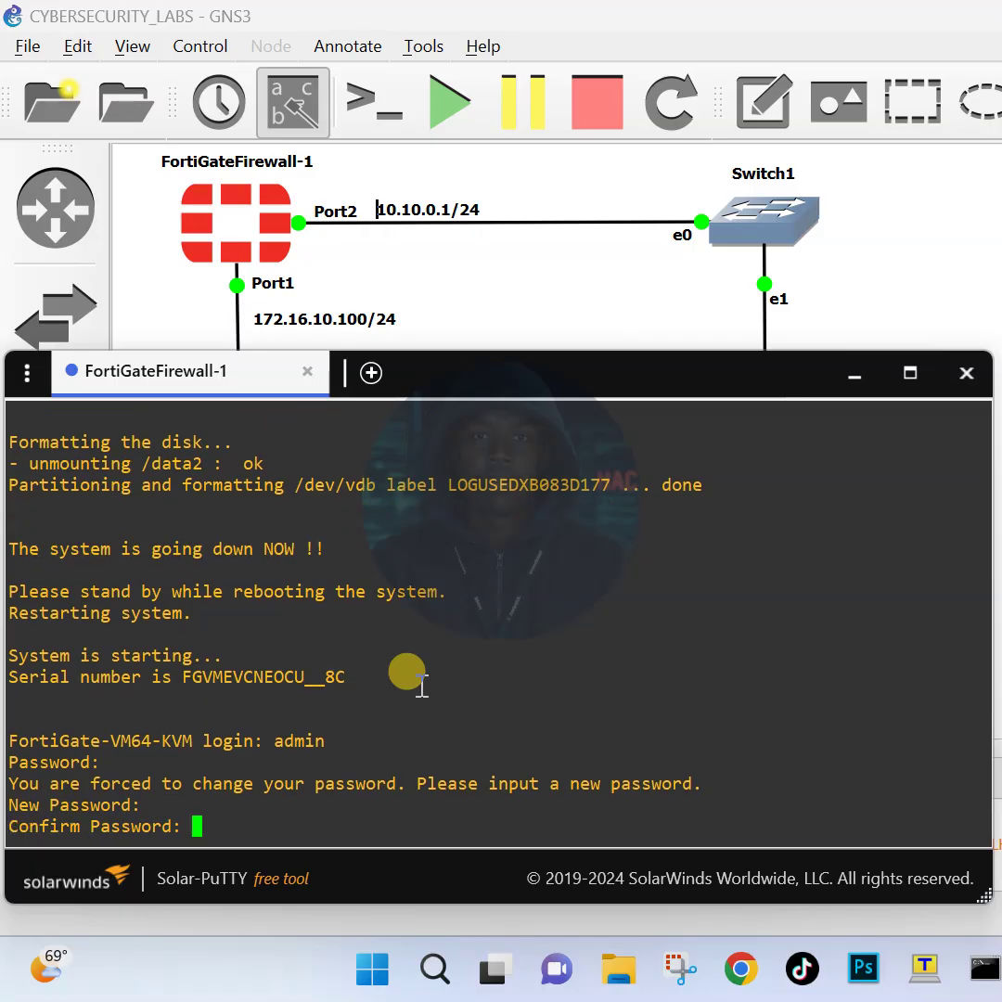
pyautogui.press('Return')
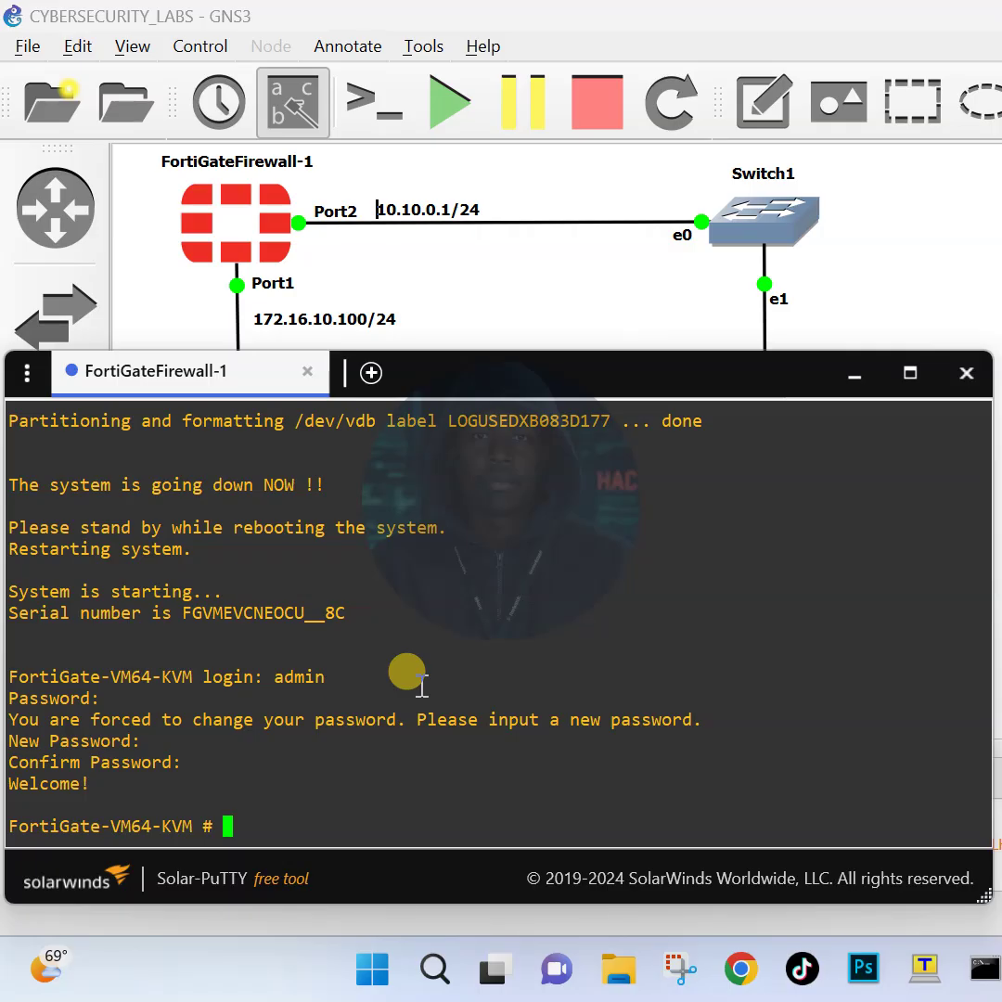
# Step: Enter the firewall's system interface configuration and open port1 for editing
pyautogui.write('config system')
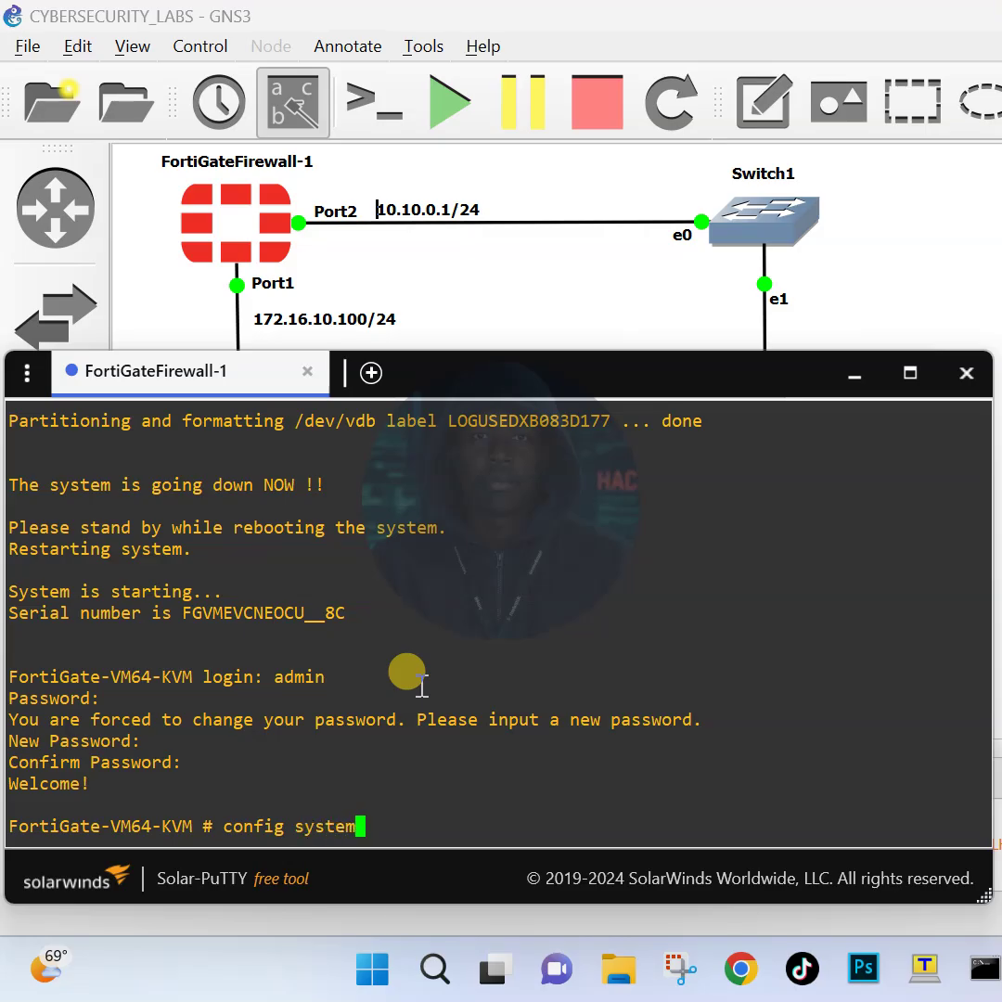
pyautogui.write(' interfae')
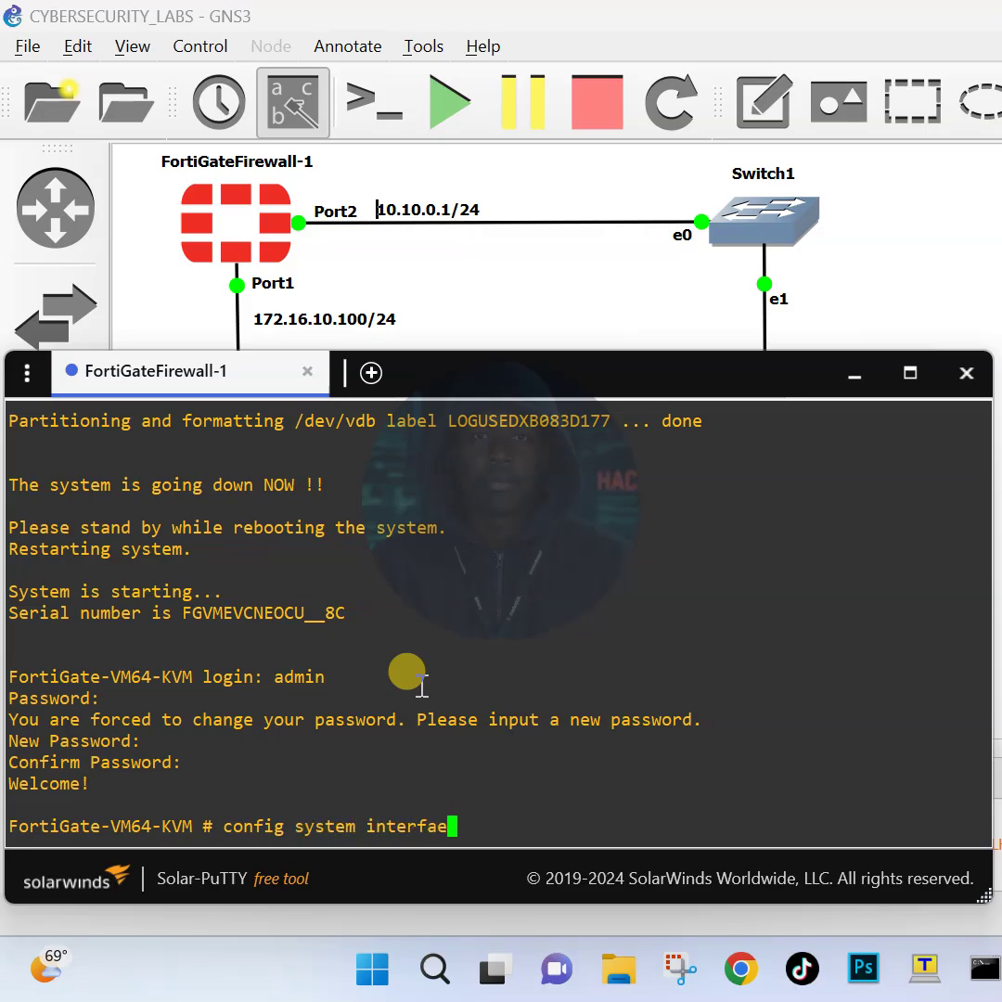
pyautogui.press('BackSpace')
pyautogui.write('ce')
pyautogui.press('Return')
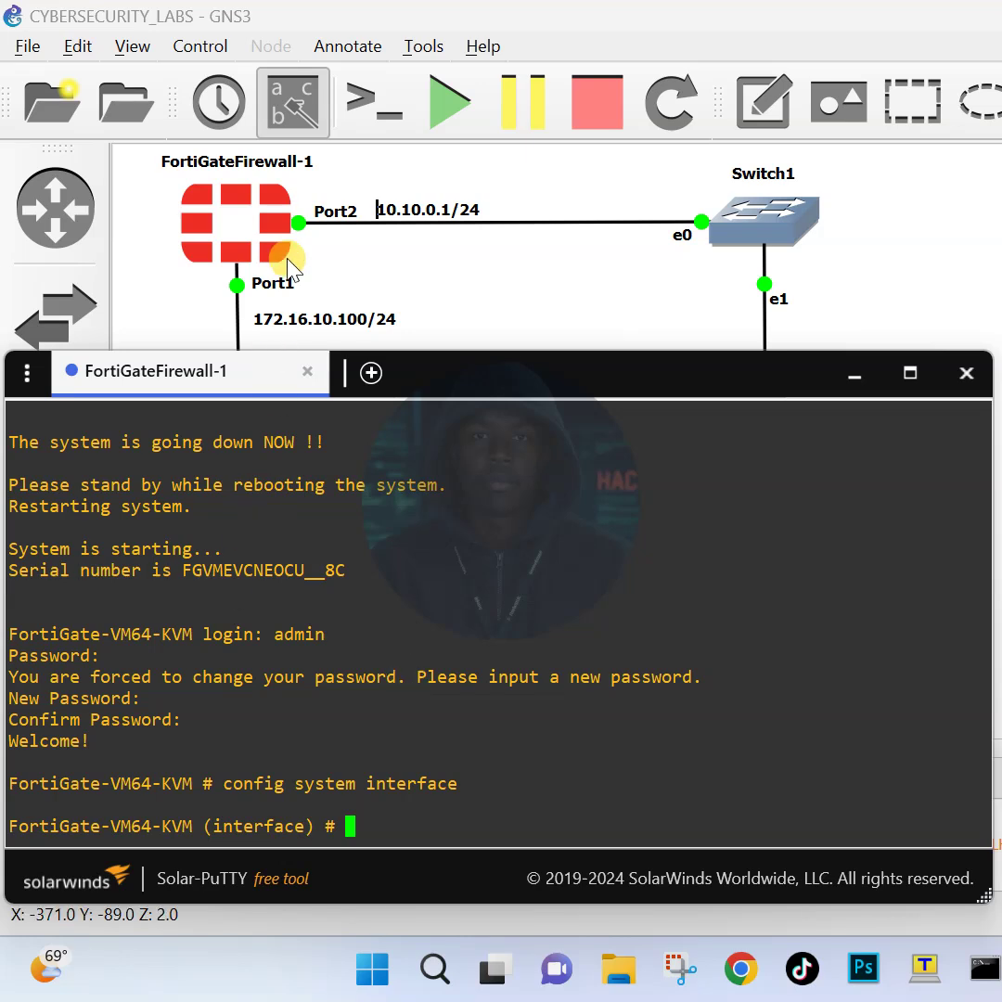
pyautogui.write('edit port1')
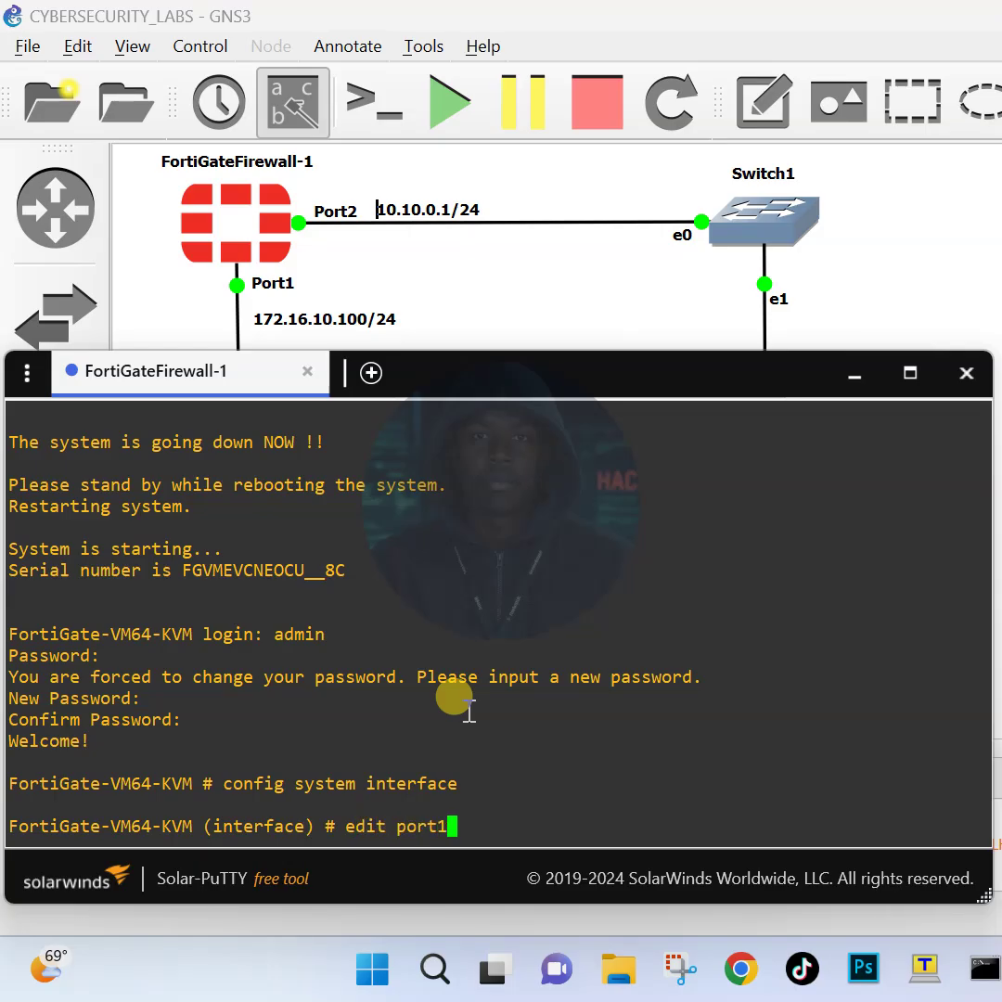
pyautogui.press('Return')
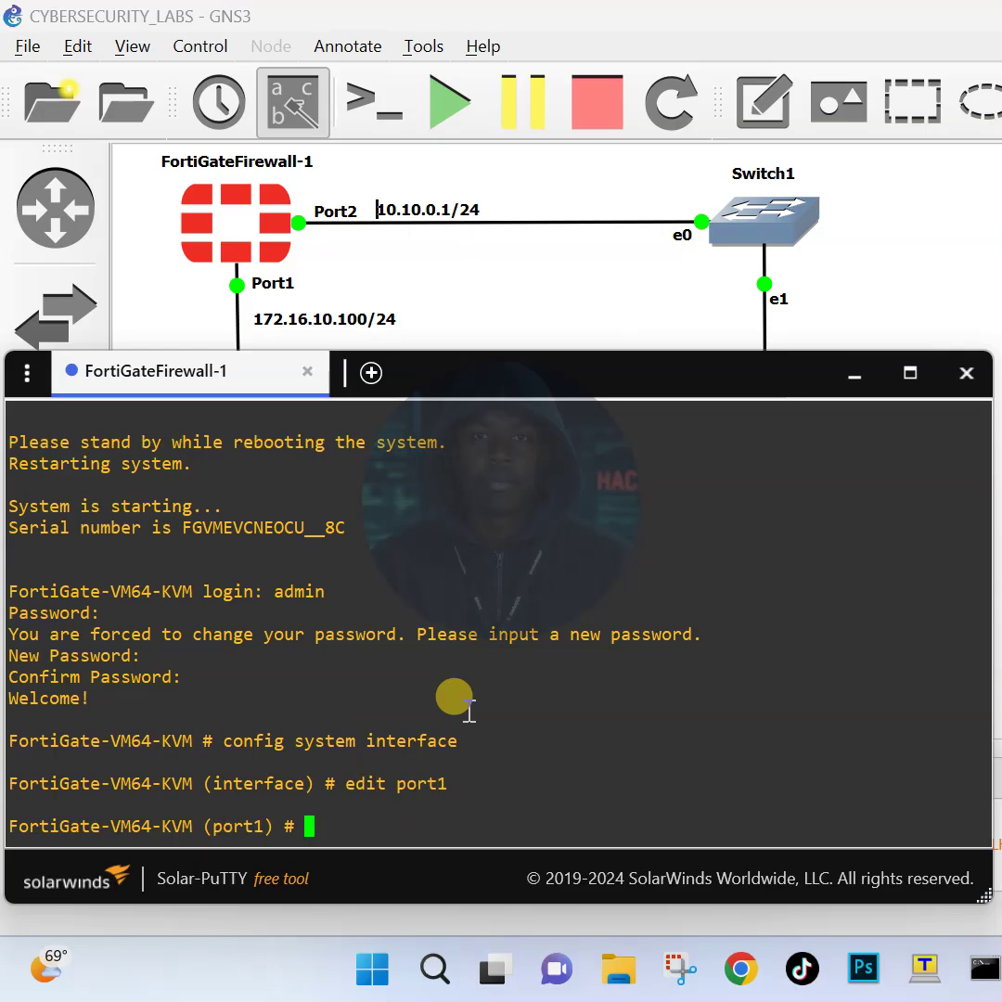
# Step: Set port1's addressing mode to static
pyautogui.write('set mode ')
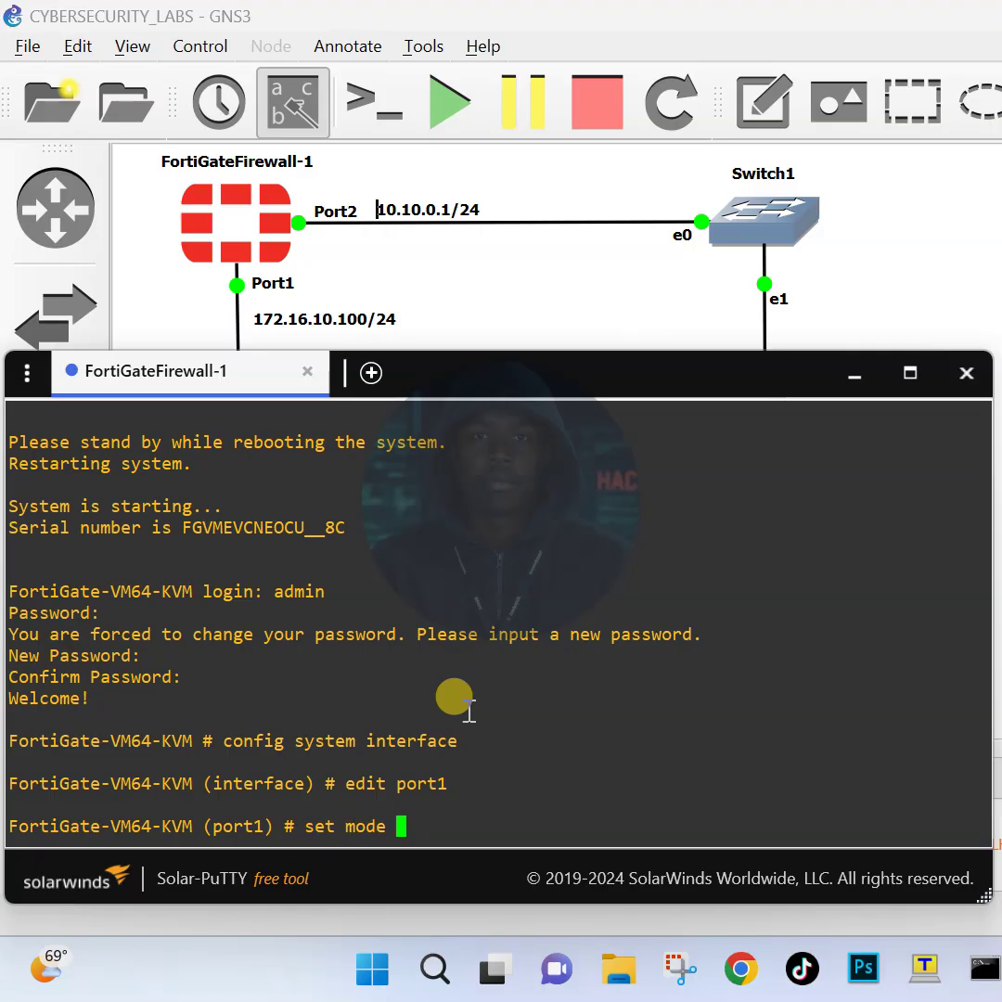
pyautogui.write('static')
pyautogui.press('Return')
# Step: Try to set port1's IP address to 172.16.10.100 with netmask 255.255.255.255.0
pyautogui.write('set ip 172')
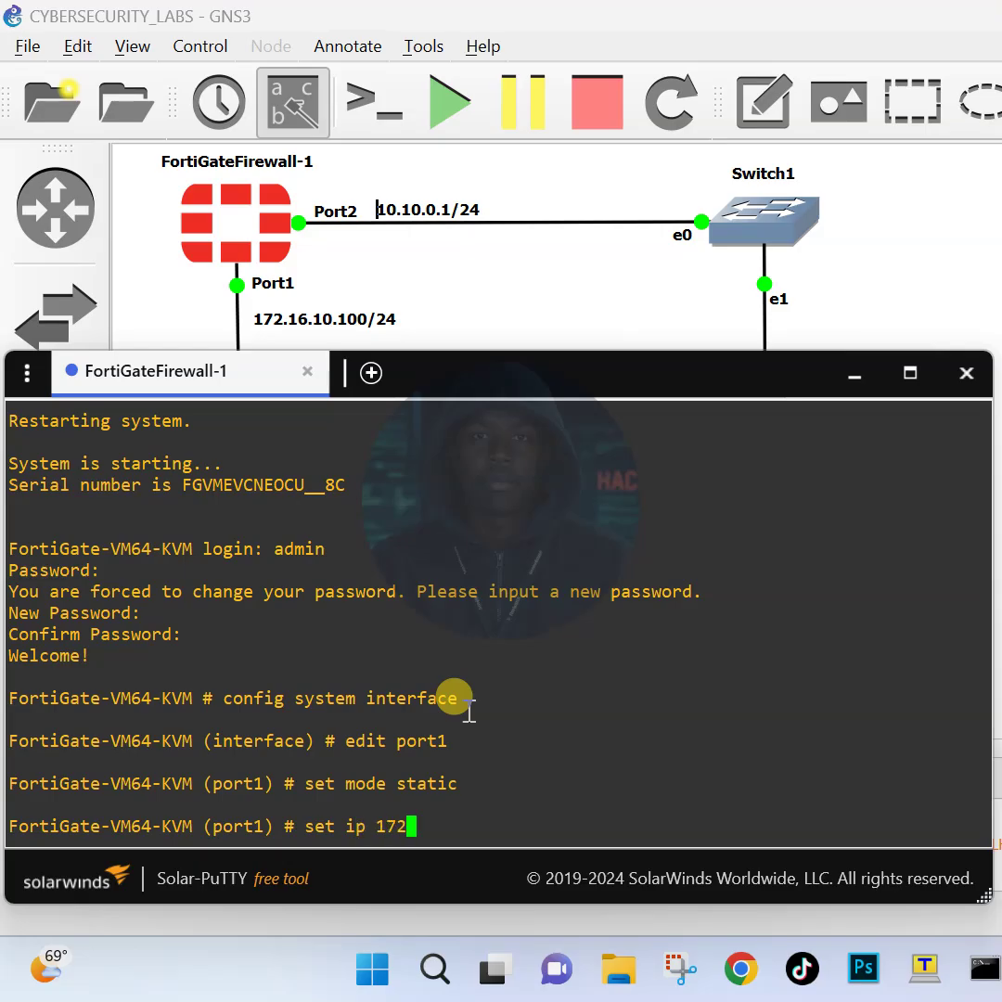
pyautogui.write('.16.10.1')
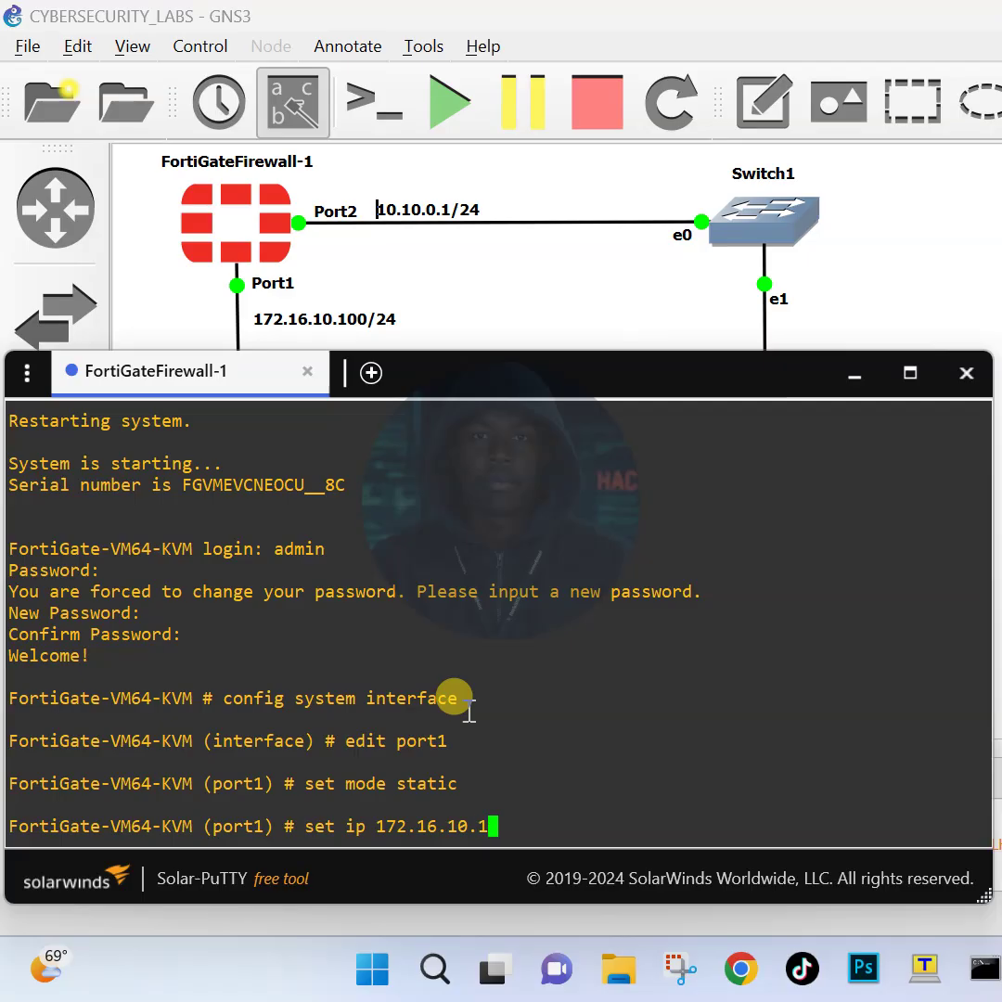
pyautogui.write('00 255.255.255.25.')
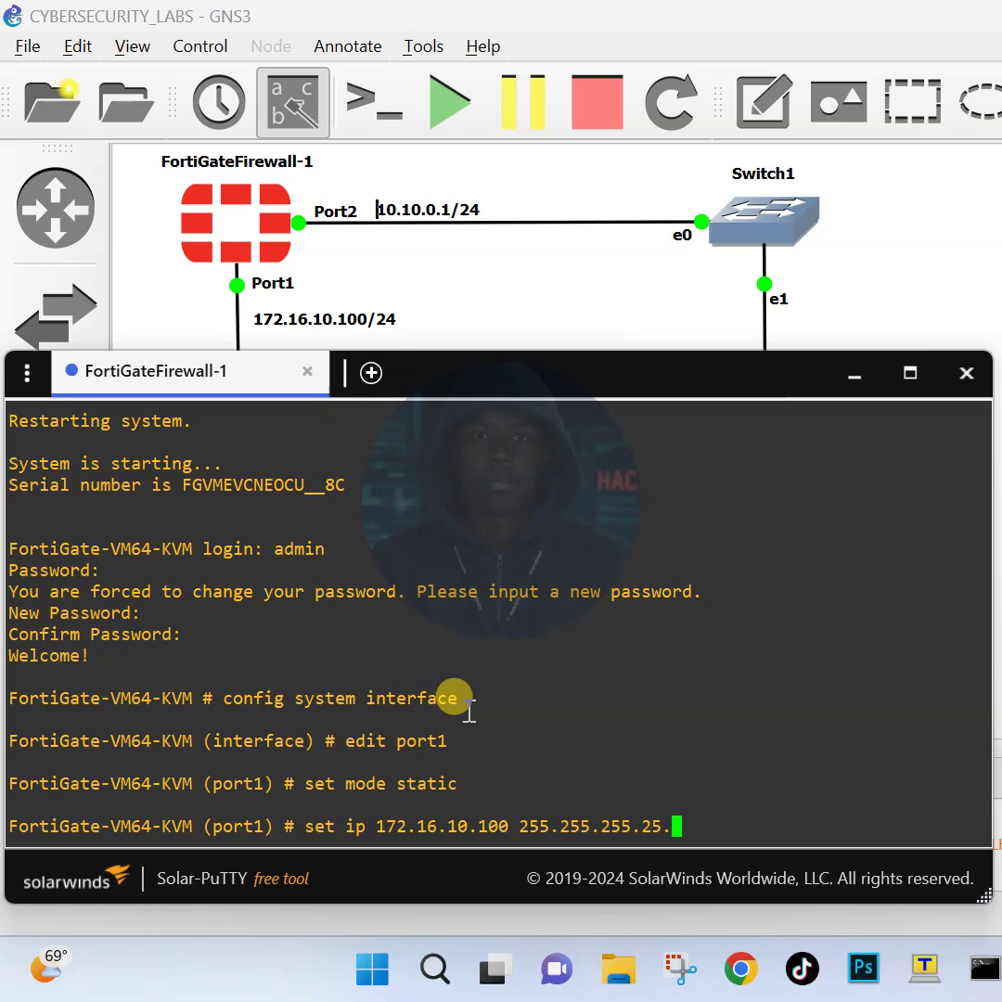
pyautogui.press('BackSpace')
pyautogui.write('5.0')
pyautogui.press('Return')
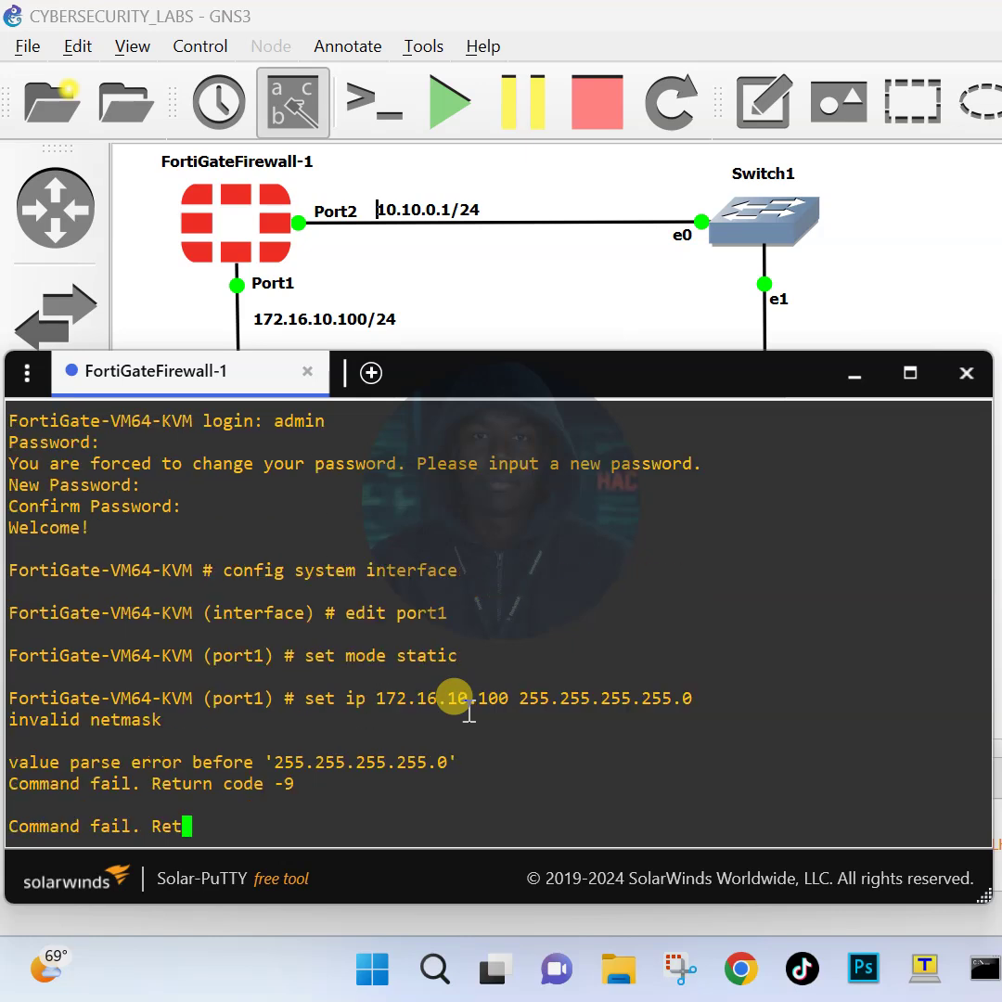
# Step: Set port1's IP address to 172.16.10.100 with netmask 255.255.255.0 by correcting the previous command
pyautogui.press('Up')
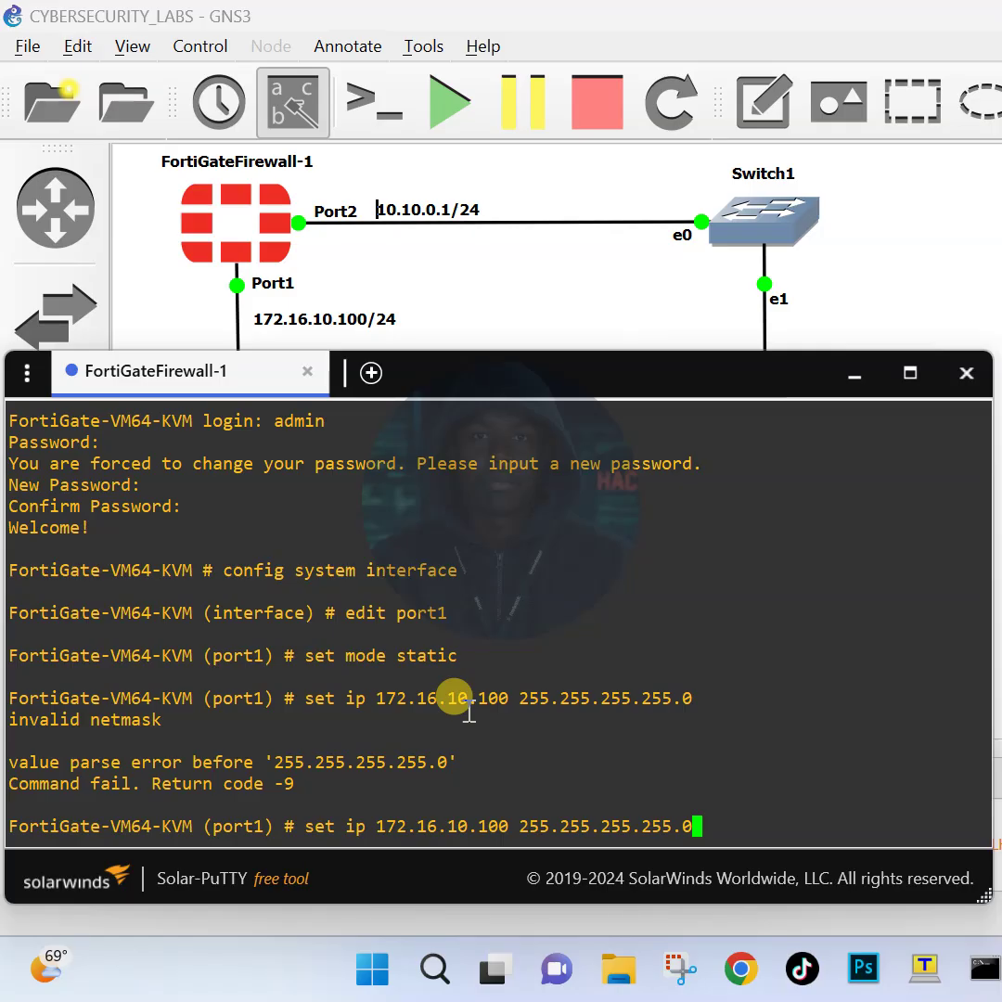
pyautogui.press('BackSpace')
pyautogui.press('BackSpace')
pyautogui.press('BackSpace')
pyautogui.press('BackSpace')
pyautogui.press('BackSpace')
pyautogui.write('0')
pyautogui.press('Return')
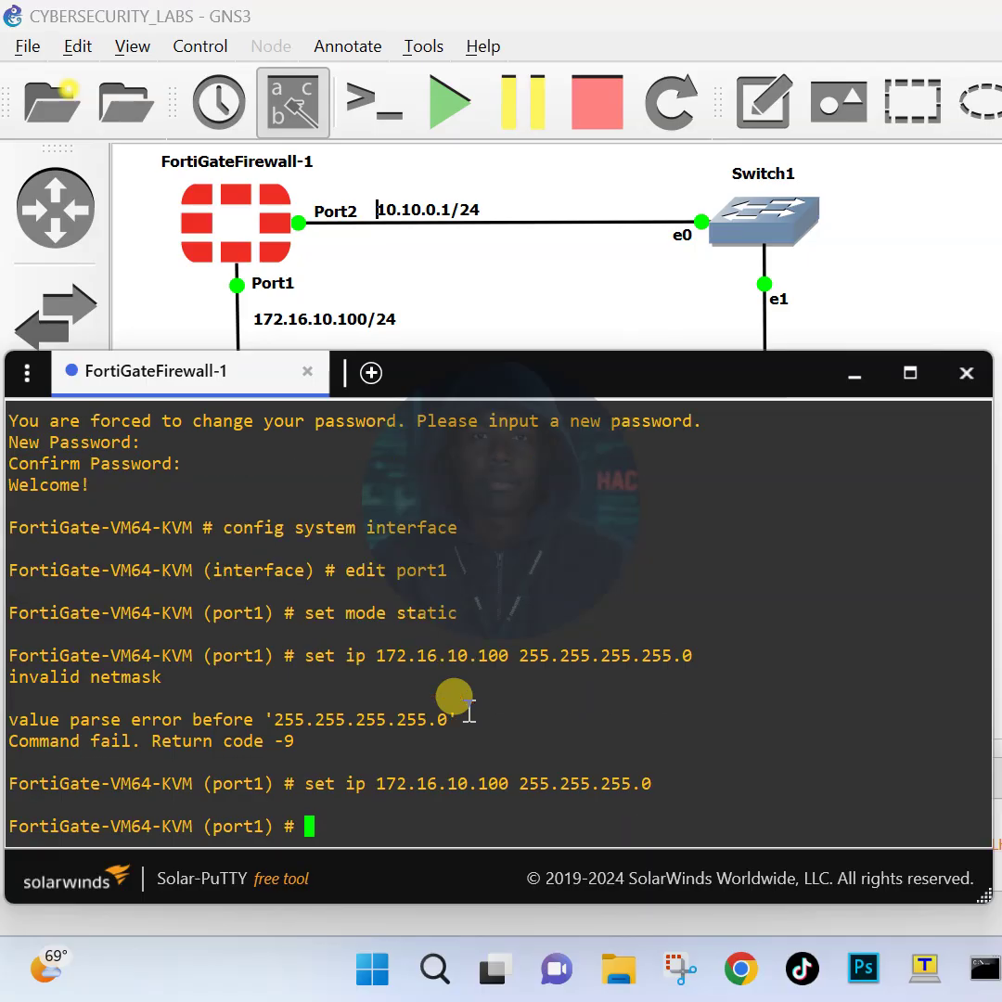
# Step: Set port1's alias to Management
pyautogui.write('set alias')
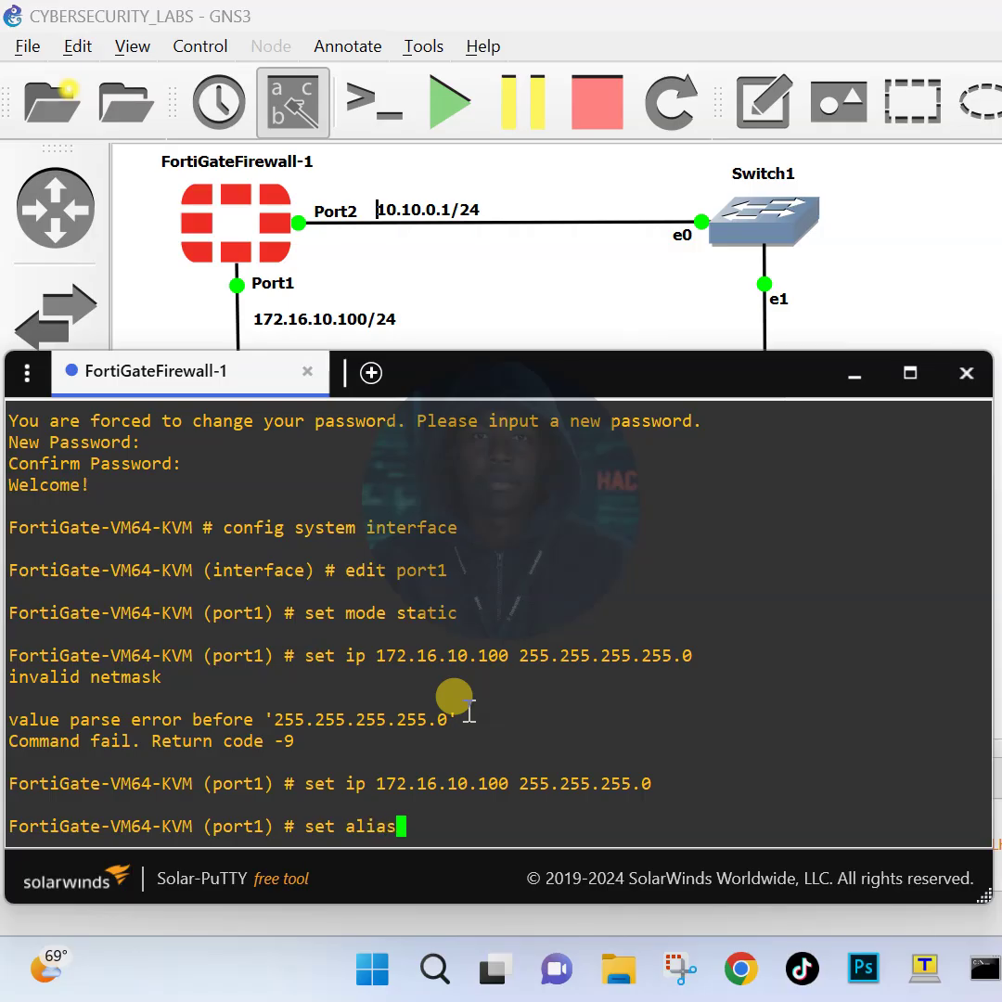
pyautogui.write(' Management')
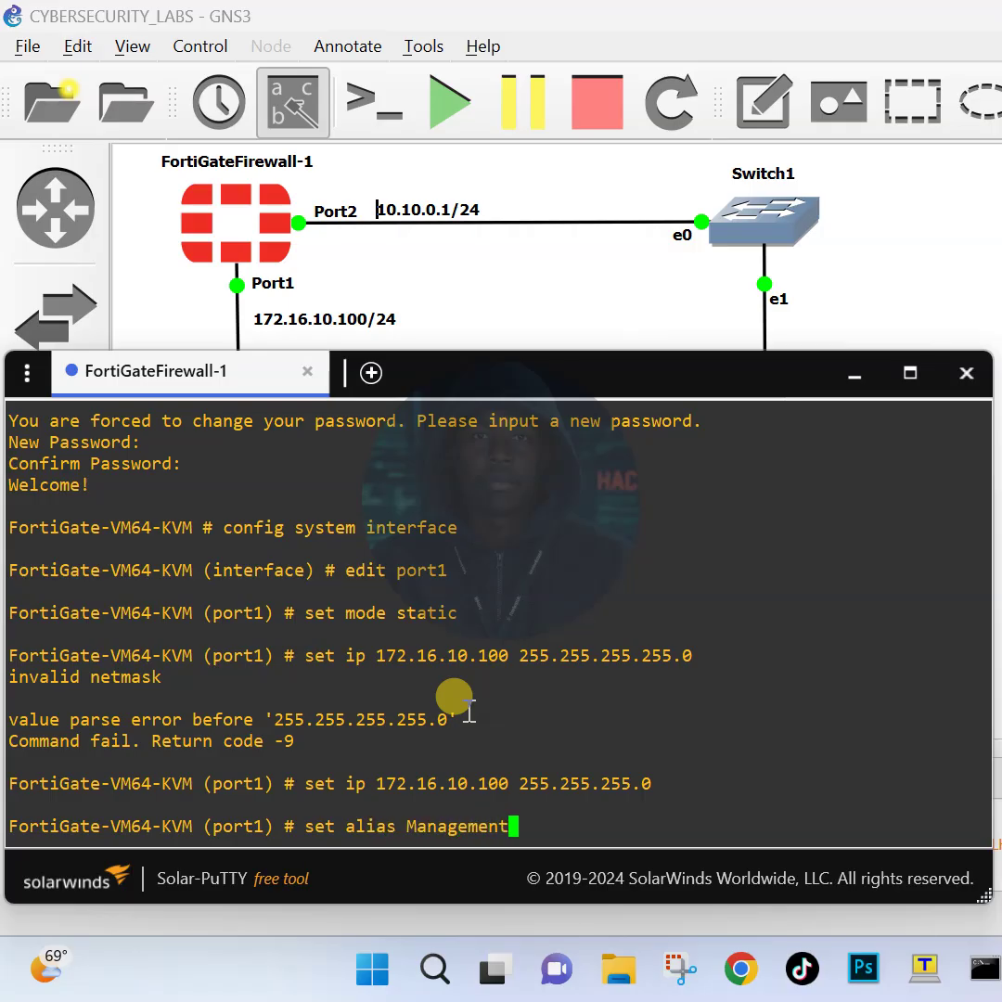
pyautogui.press('Return')
# Step: Try to set port1's allowed access to https, https, ping and fgfm
pyautogui.write('set allowaccess ')
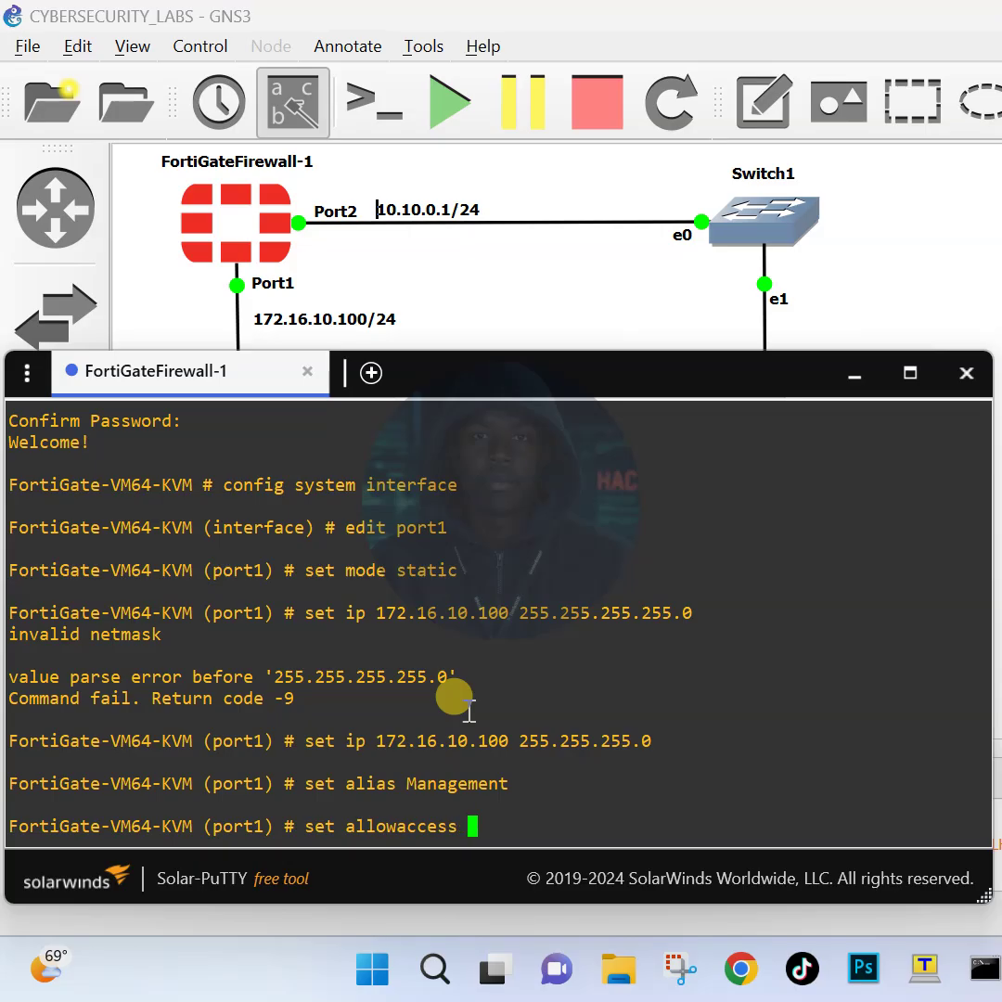
pyautogui.write('https https ping')
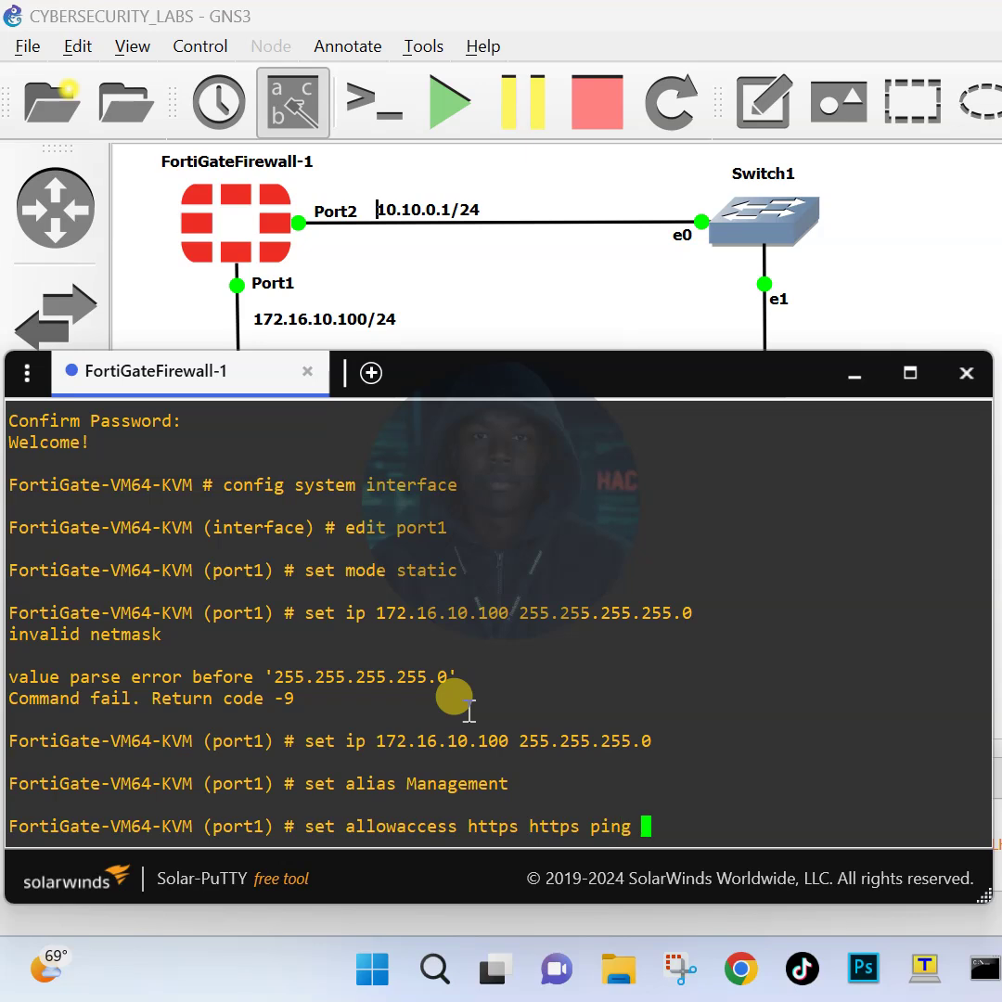
pyautogui.write(' fgfm')
pyautogui.press('Return')
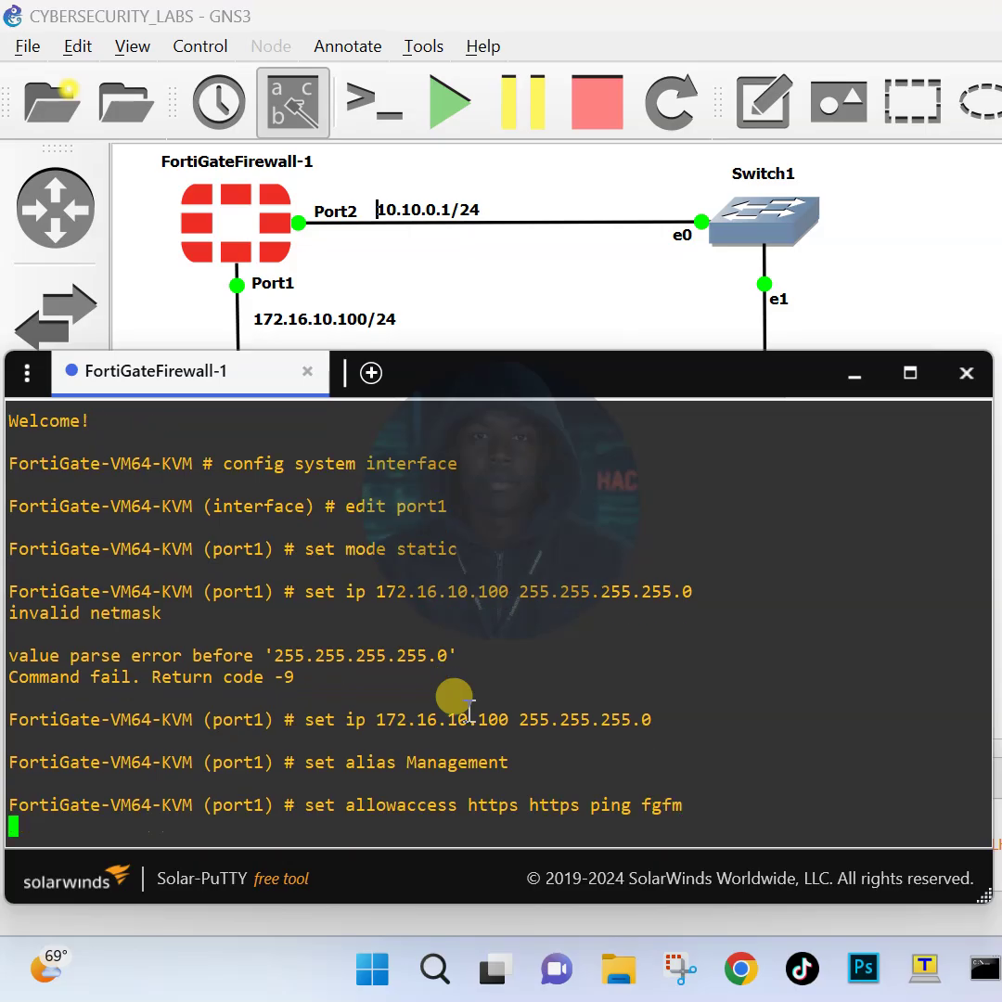
# Step: Retry port1's allowaccess command with https https ping f, and again with only https https ping
pyautogui.press('Up')
pyautogui.press('BackSpace')
pyautogui.press('BackSpace')
pyautogui.press('BackSpace')
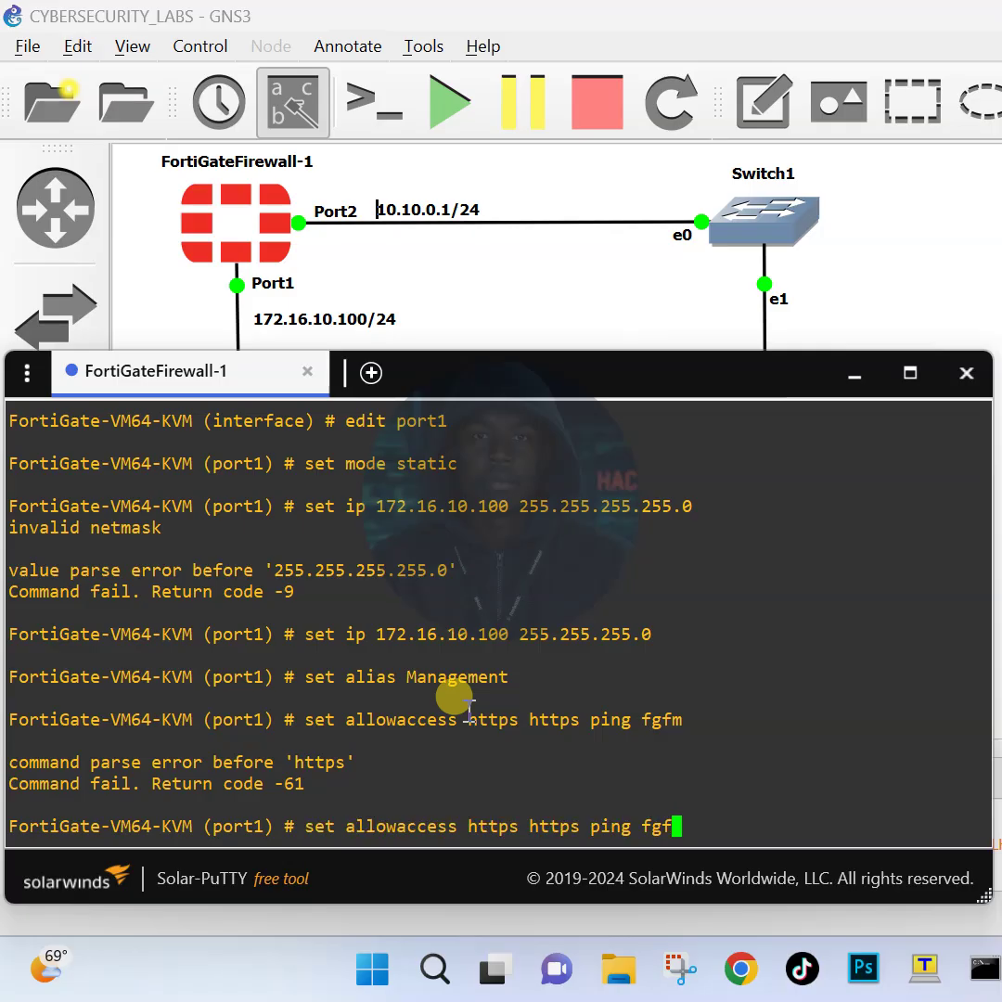
pyautogui.write('fm')
pyautogui.press('BackSpace')
pyautogui.press('BackSpace')
pyautogui.write('gm')
pyautogui.press('BackSpace')
pyautogui.press('BackSpace')
pyautogui.press('Return')
pyautogui.press('Up')
pyautogui.press('BackSpace')
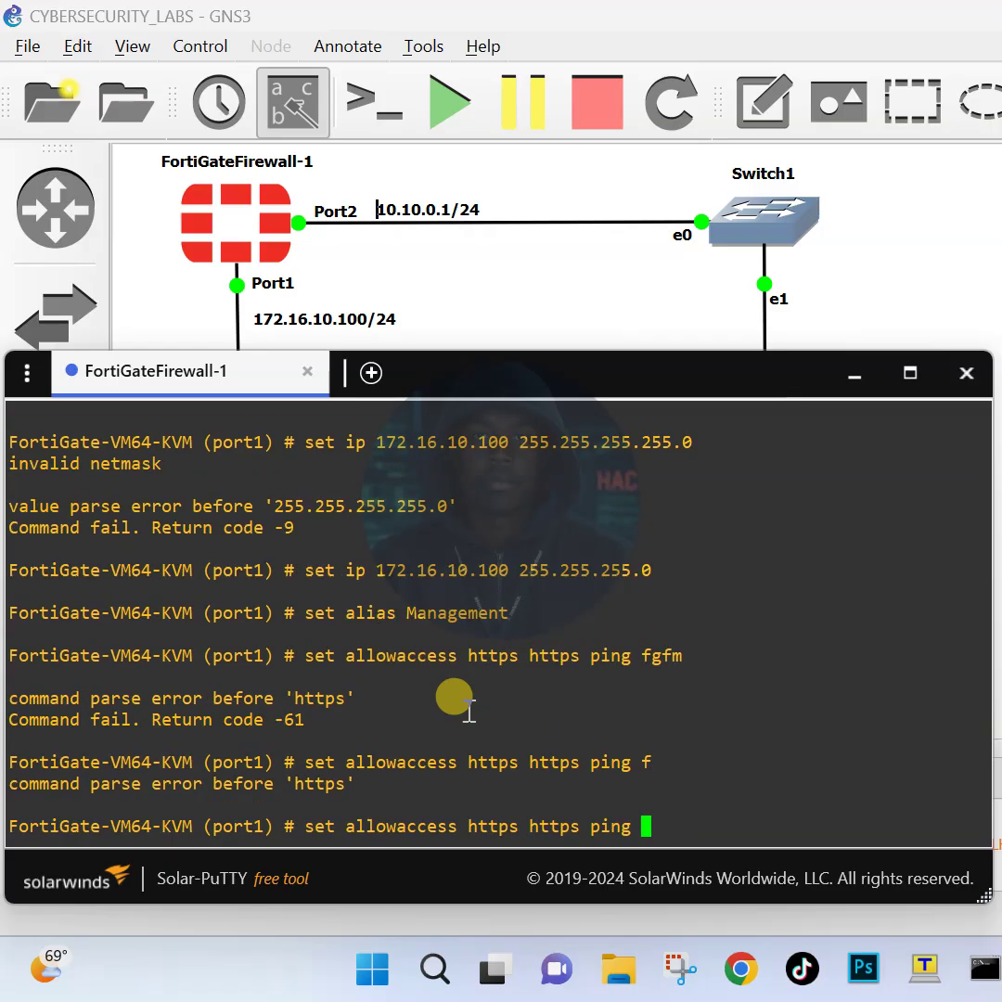
pyautogui.press('Return')
pyautogui.press('Up')
pyautogui.press('Return')
pyautogui.press('Up')
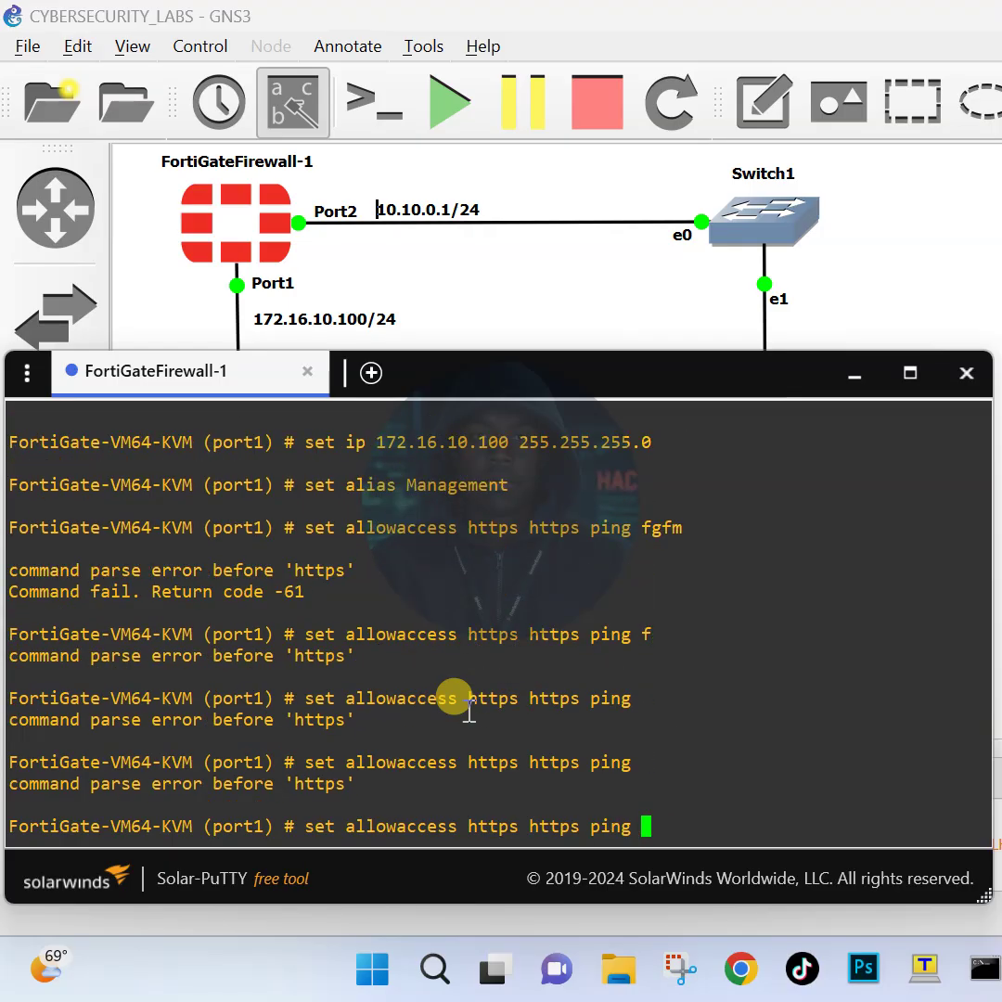
# Step: Replace the command to set port1's allowed access to ping, https, ssh, http and fgfm, and end the interface configuration
pyautogui.press('BackSpace')
pyautogui.press('BackSpace')
pyautogui.press('BackSpace')
pyautogui.press('BackSpace')
pyautogui.press('BackSpace')
pyautogui.press('BackSpace')
pyautogui.press('BackSpace')
pyautogui.press('BackSpace')
pyautogui.press('BackSpace')
pyautogui.press('BackSpace')
pyautogui.press('BackSpace')
pyautogui.press('BackSpace')
pyautogui.press('BackSpace')
pyautogui.press('BackSpace')
pyautogui.press('BackSpace')
pyautogui.press('BackSpace')
pyautogui.press('BackSpace')
pyautogui.press('BackSpace')
pyautogui.press('BackSpace')
pyautogui.press('BackSpace')
pyautogui.write('set a')
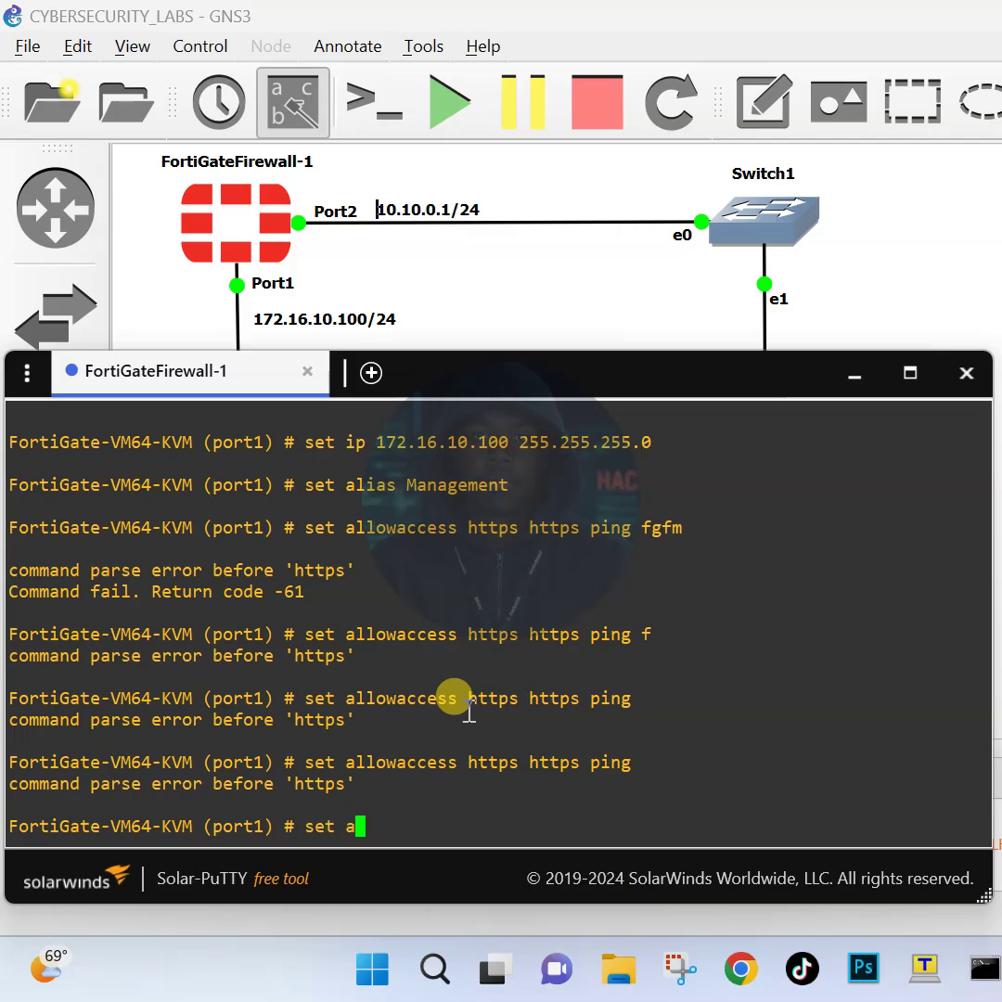
pyautogui.write('llowaccess ping')
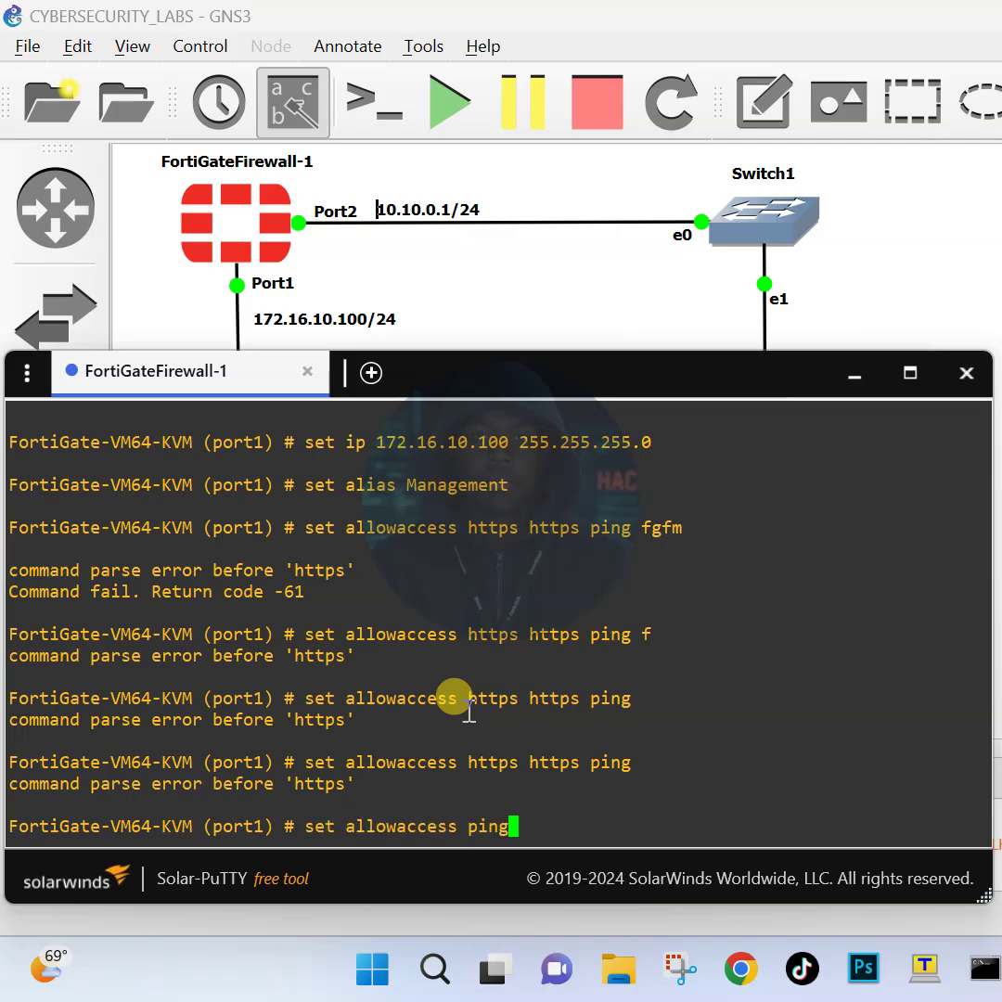
pyautogui.write(' https sshh')
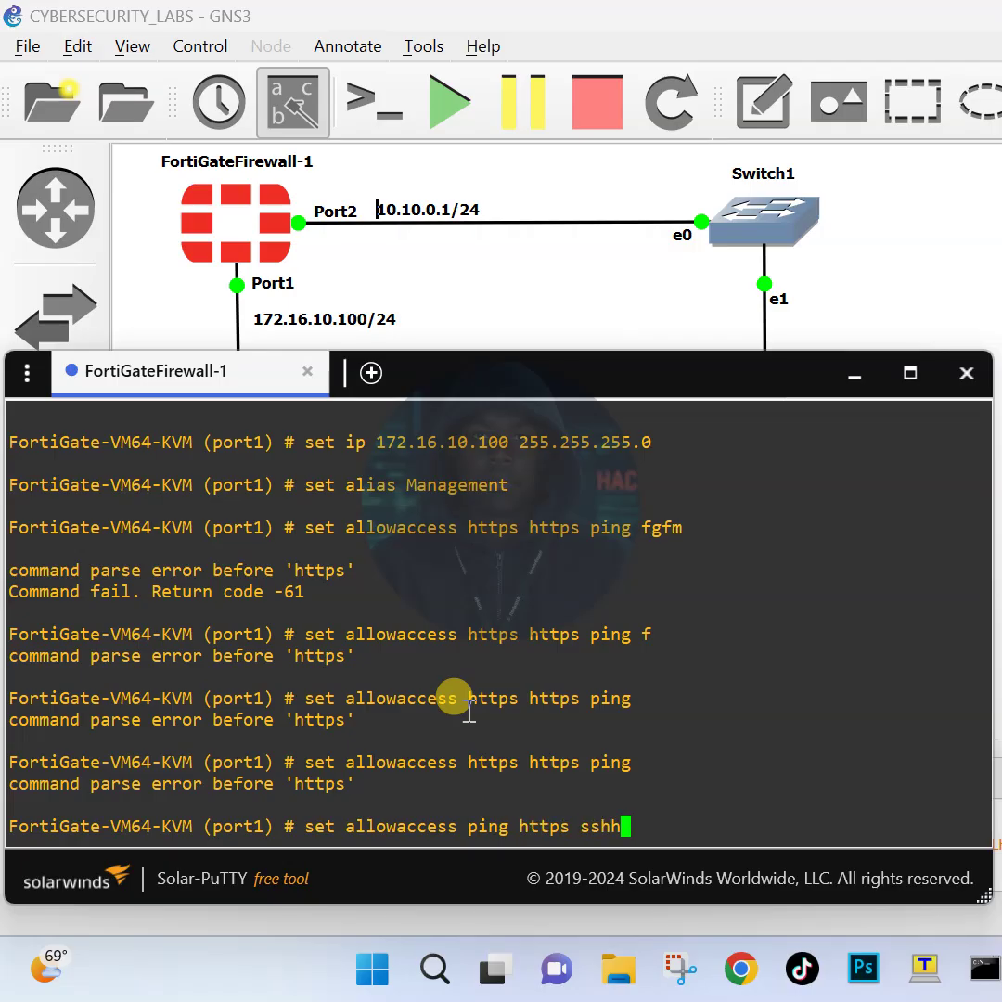
pyautogui.press('BackSpace')
pyautogui.write('http ')
pyautogui.write('pi')
pyautogui.press('BackSpace')
pyautogui.press('BackSpace')
pyautogui.write('fgfm')
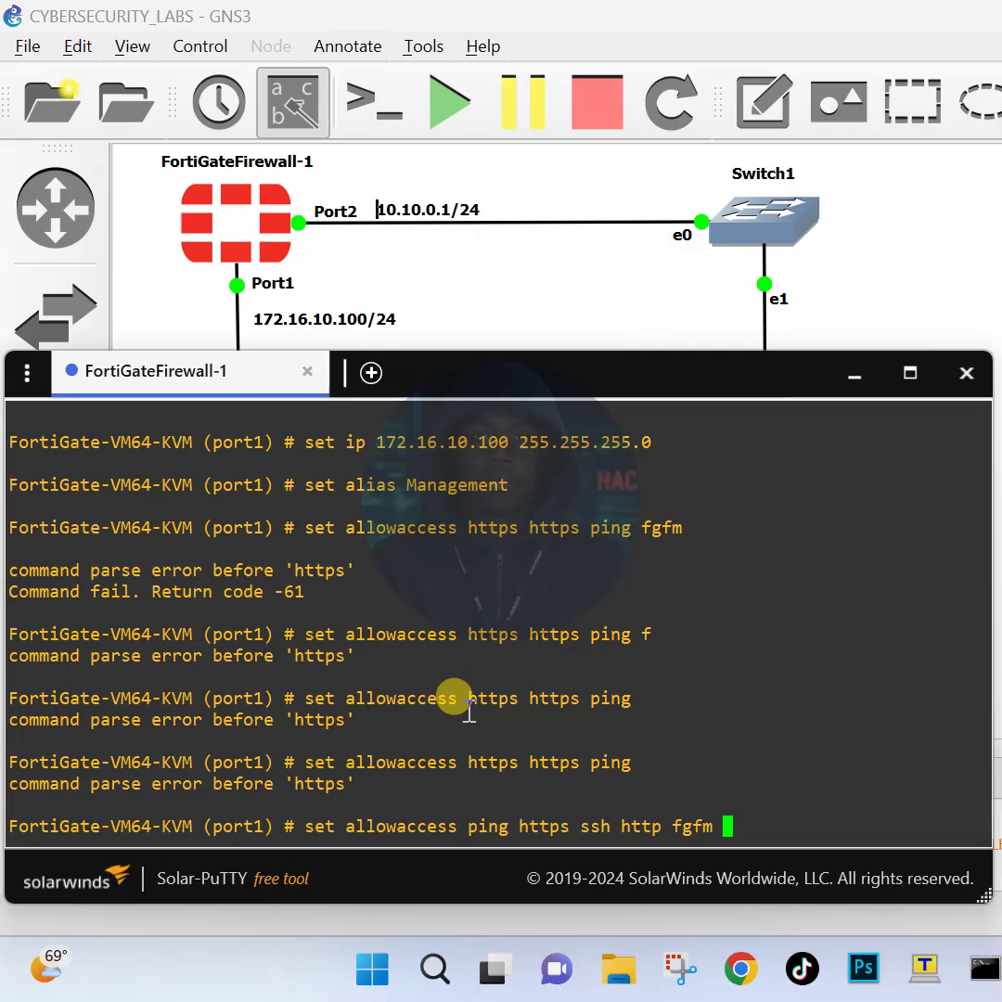
pyautogui.press('Return')
pyautogui.write('end')
pyautogui.press('Return')
# Step: Show the system interface configuration, check port1's IP address line, and page through to the end of the listing
pyautogui.write('show system interfa')
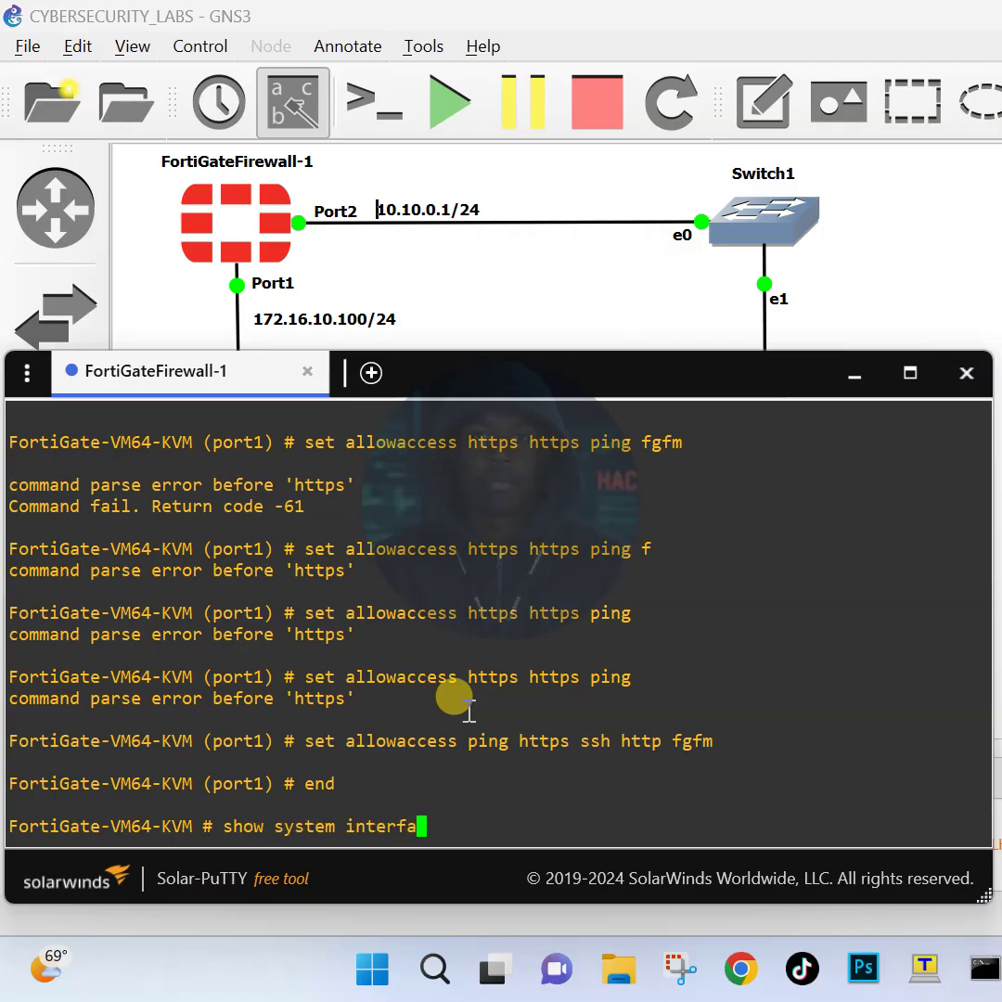
pyautogui.write('ce')
pyautogui.press('Return')
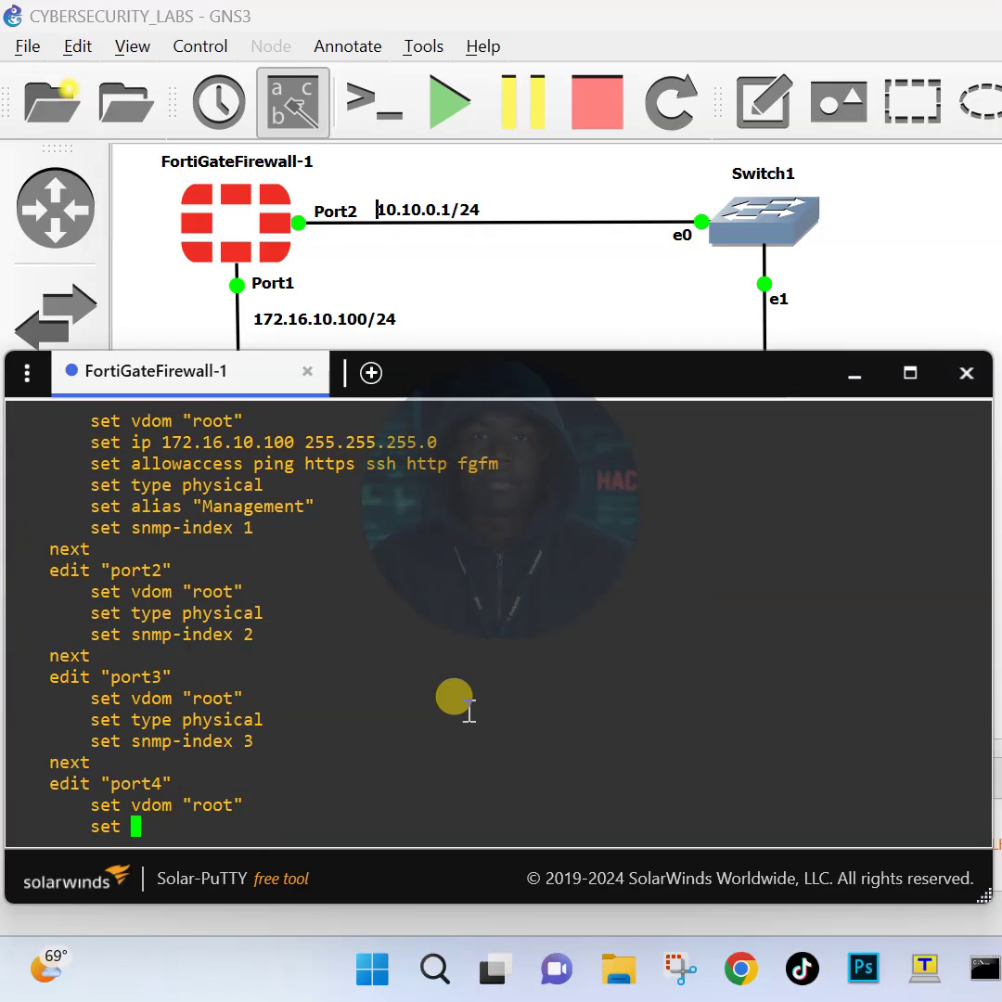
pyautogui.scroll(10, 454, 698)
pyautogui.scroll(-8, 461, 687)
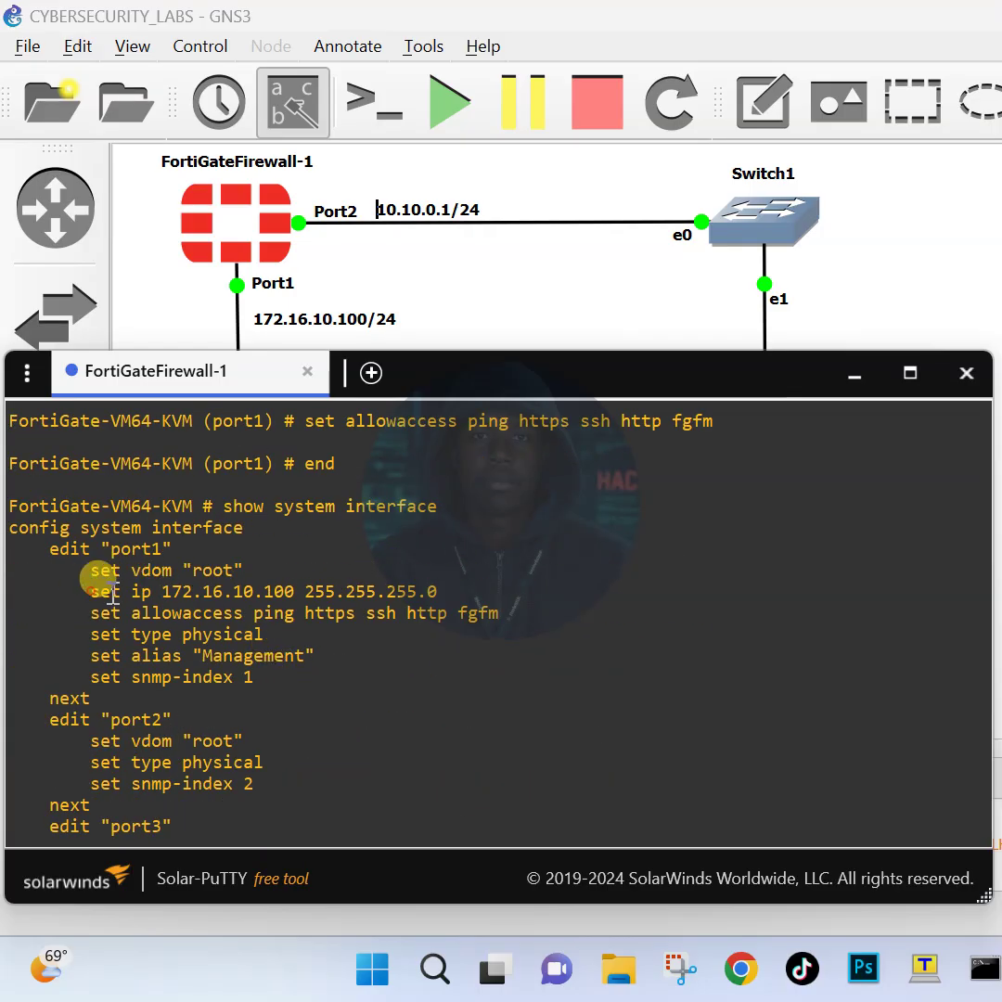
pyautogui.moveTo(92, 591); pyautogui.dragTo(458, 591)
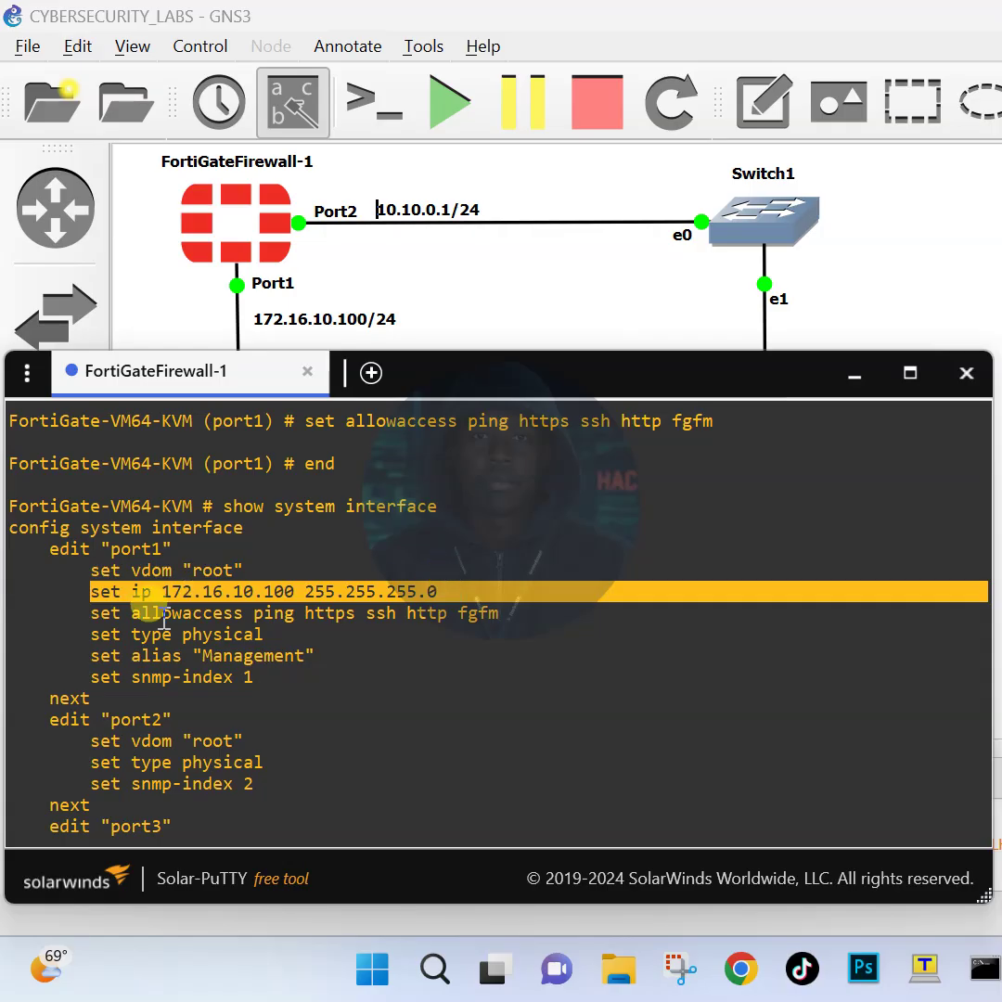
pyautogui.click(148, 596)
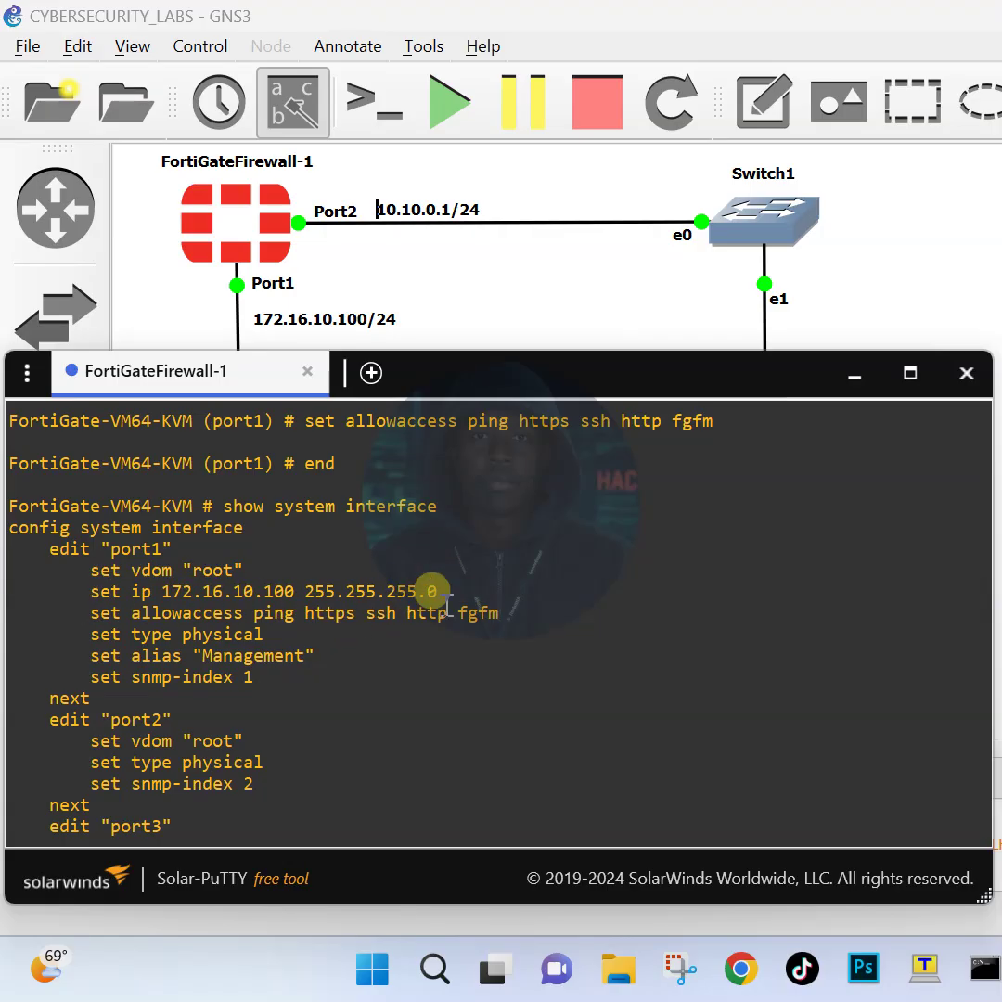
pyautogui.scroll(-3, 398, 733)
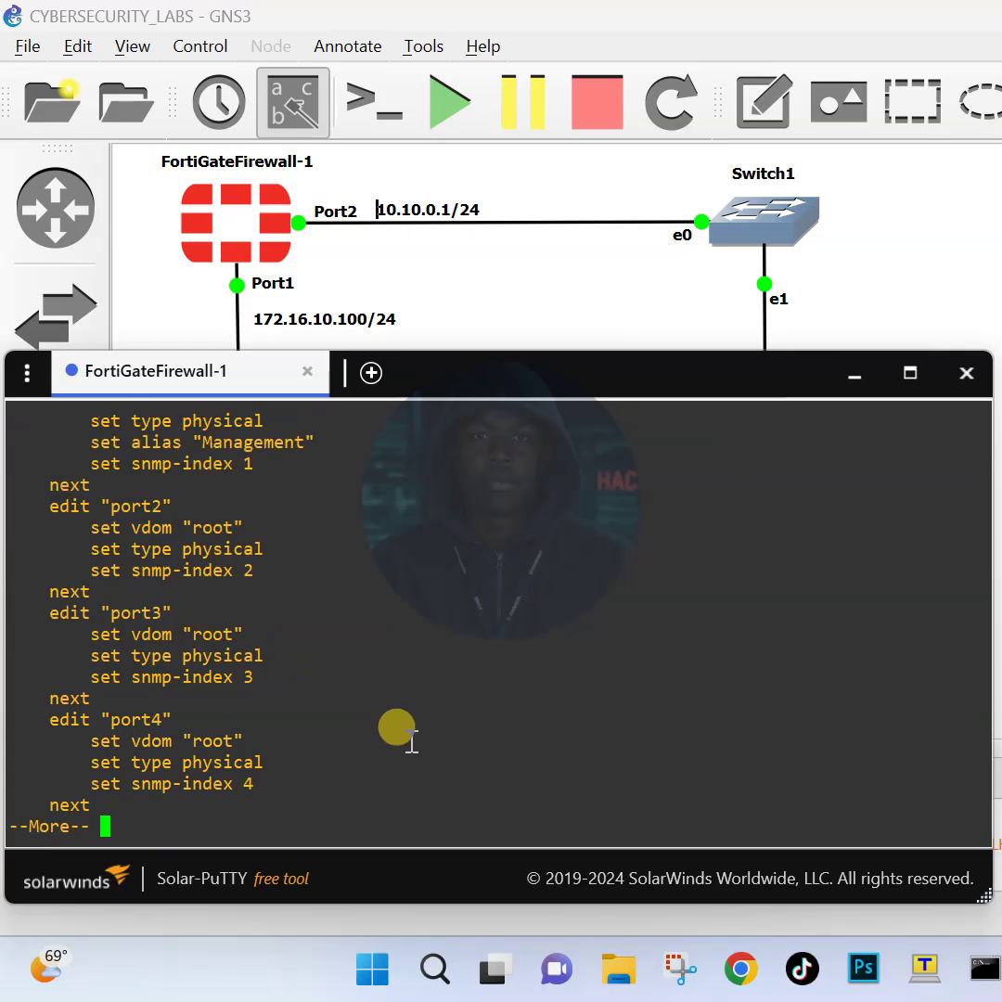
pyautogui.press('space')
pyautogui.press('space')
pyautogui.press('space')
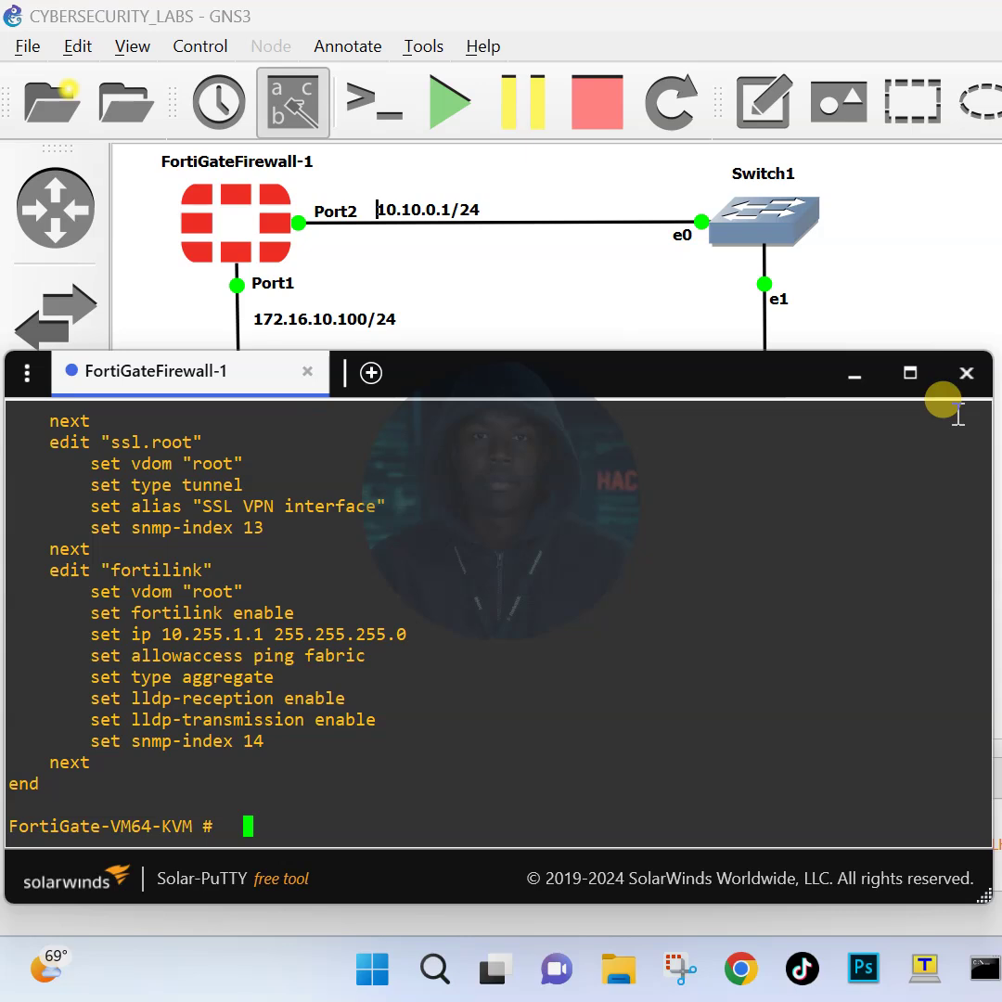
# Step: Close the firewall console and open 172.16.10.100 in Microsoft Edge
pyautogui.click(962, 380)
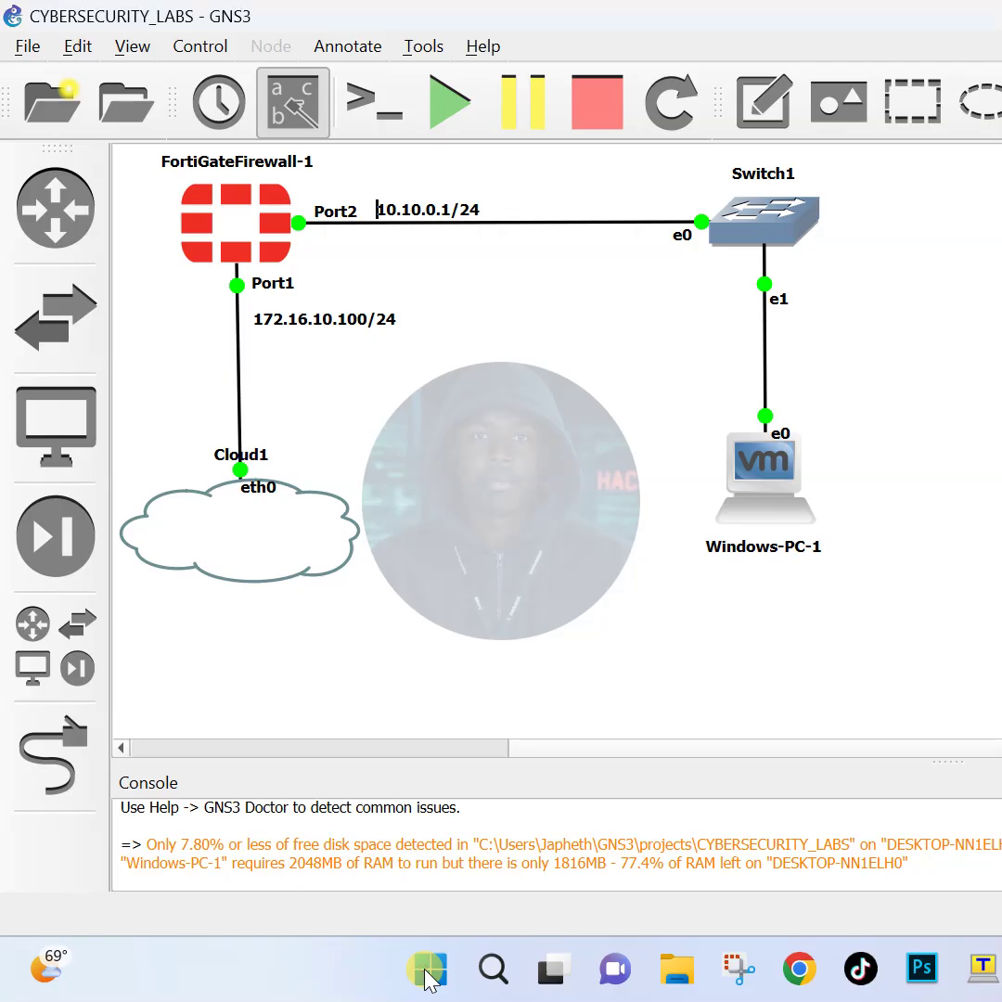
pyautogui.click(429, 979)
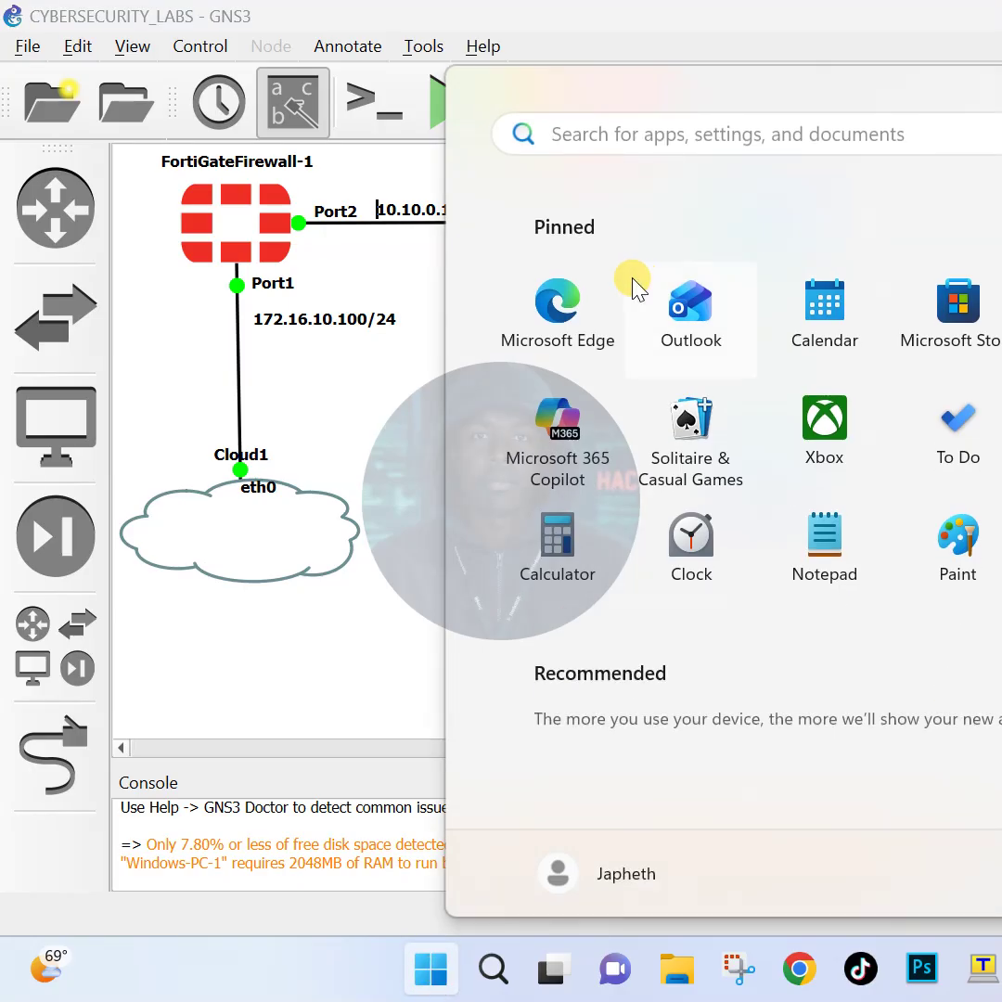
pyautogui.click(567, 306)
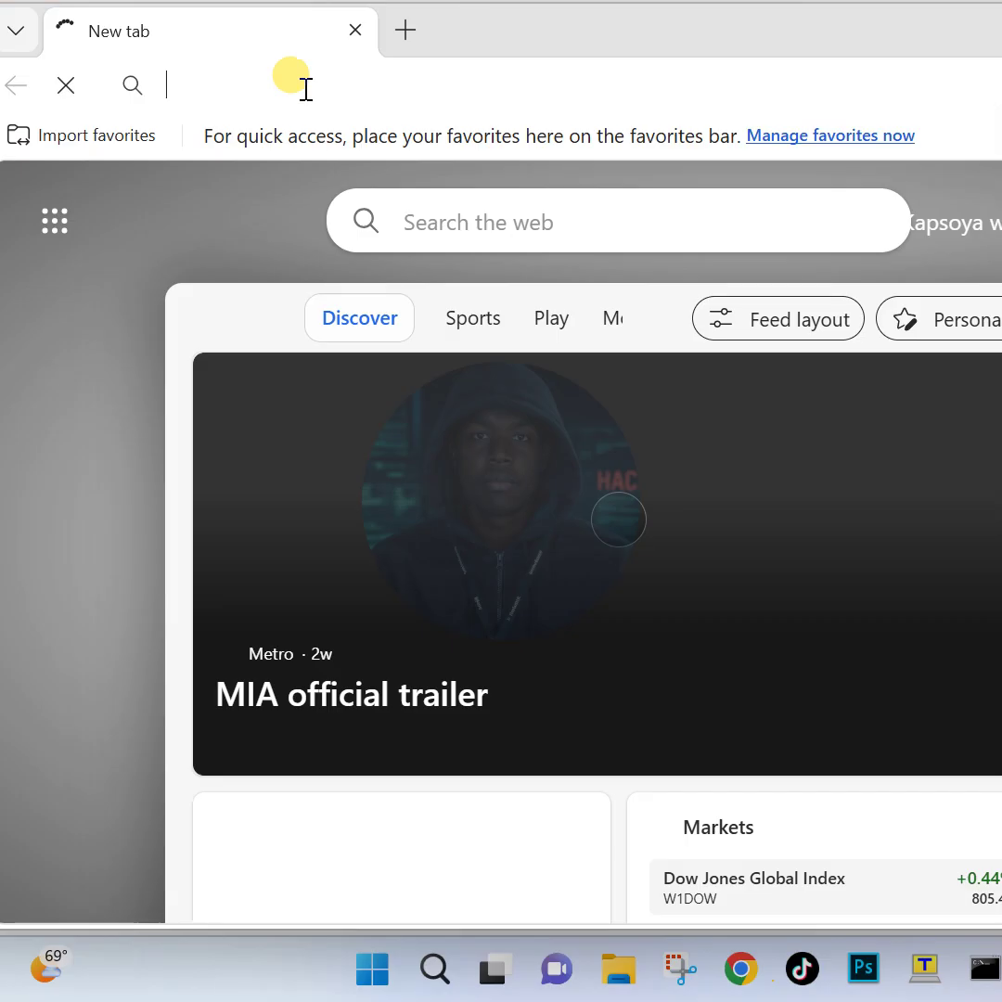
pyautogui.write('172.16.')
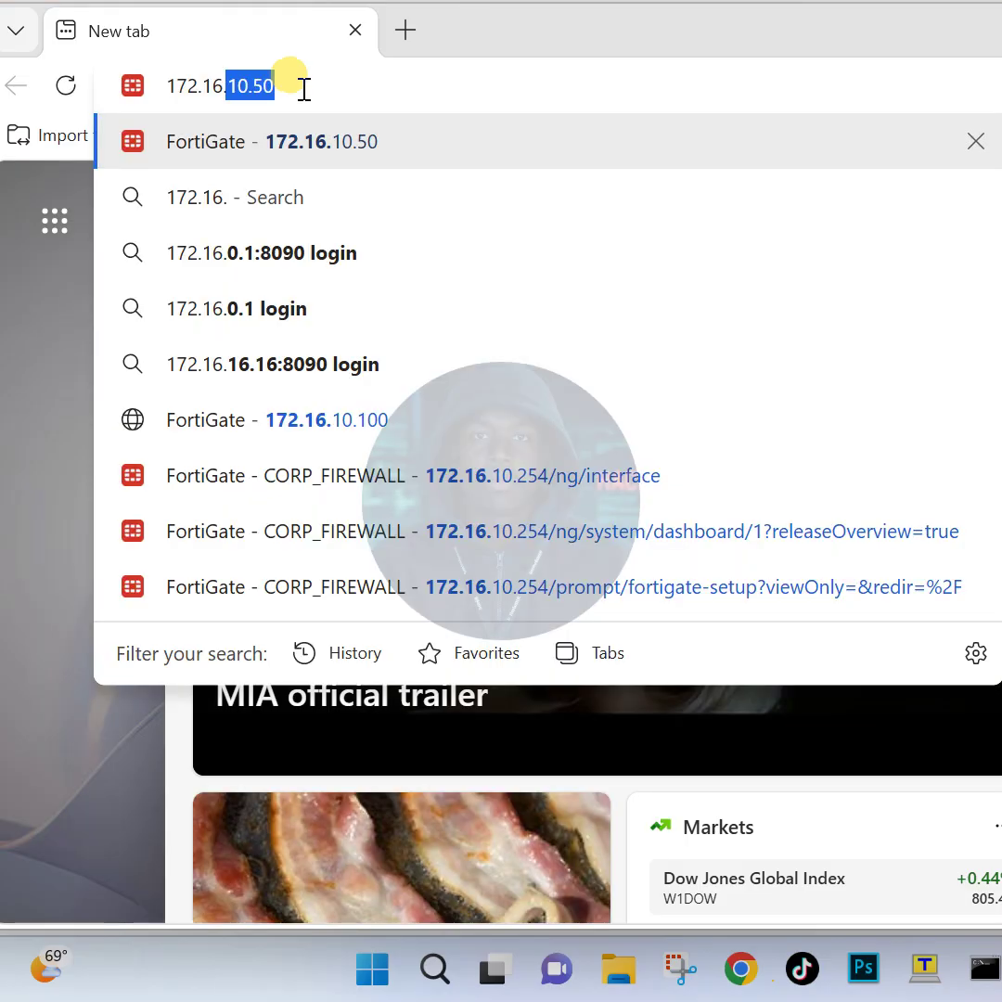
pyautogui.write('10.100')
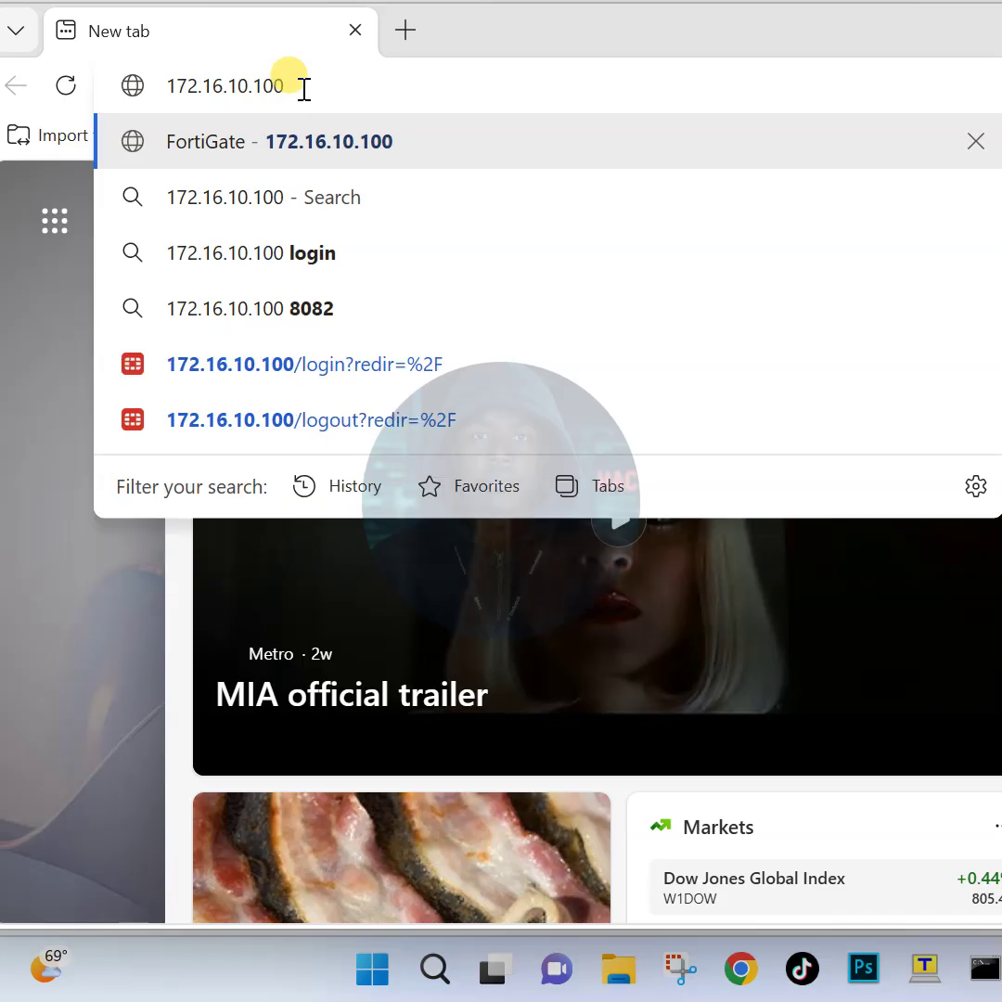
pyautogui.press('Return')
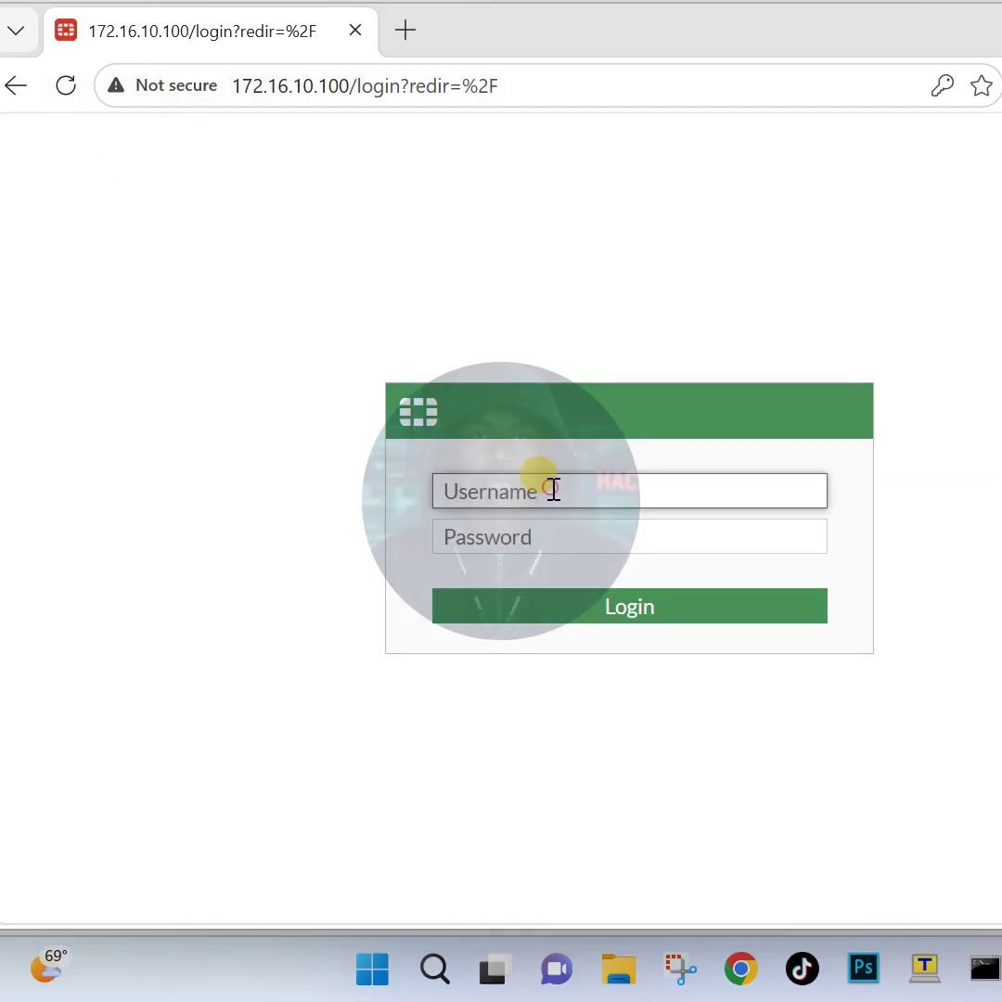
# Step: Log in to the FortiGate as admin with the account password, and update the browser's saved password
pyautogui.click(553, 491)
pyautogui.click(887, 545)
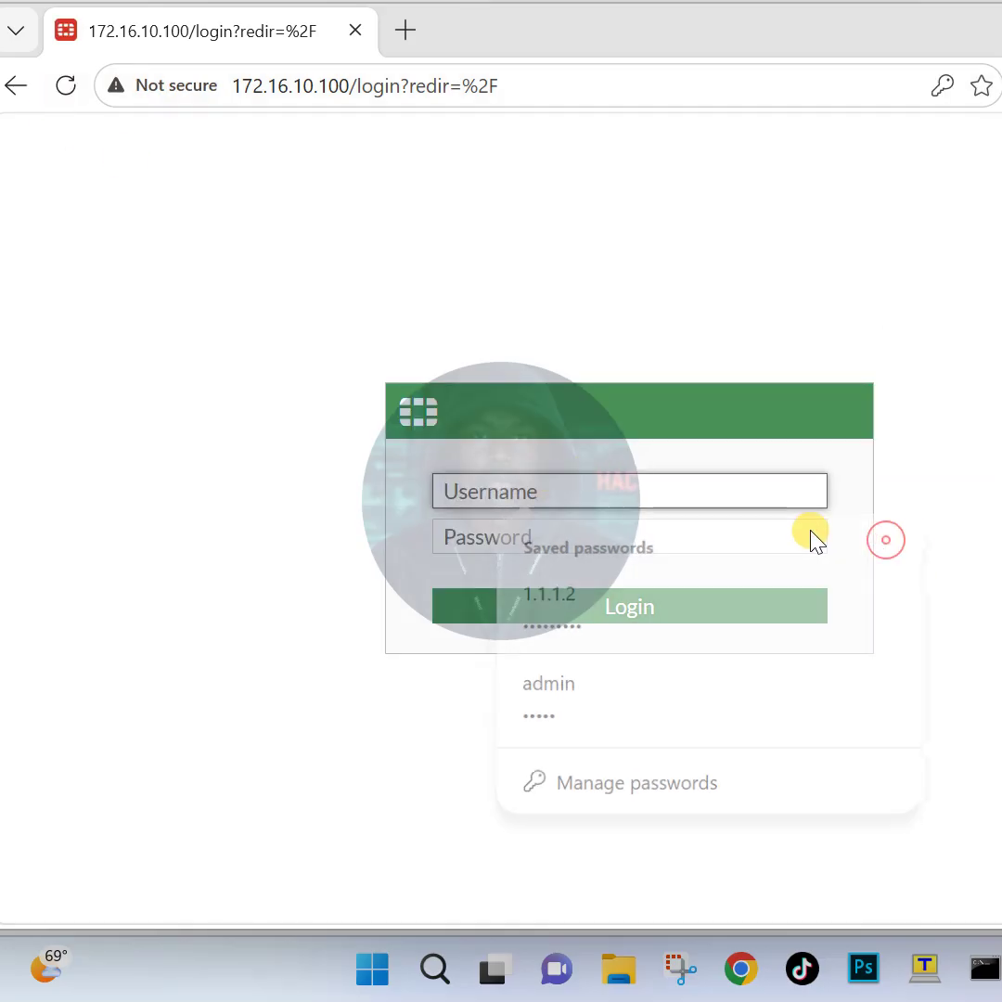
pyautogui.write('admin')
pyautogui.press('Tab')
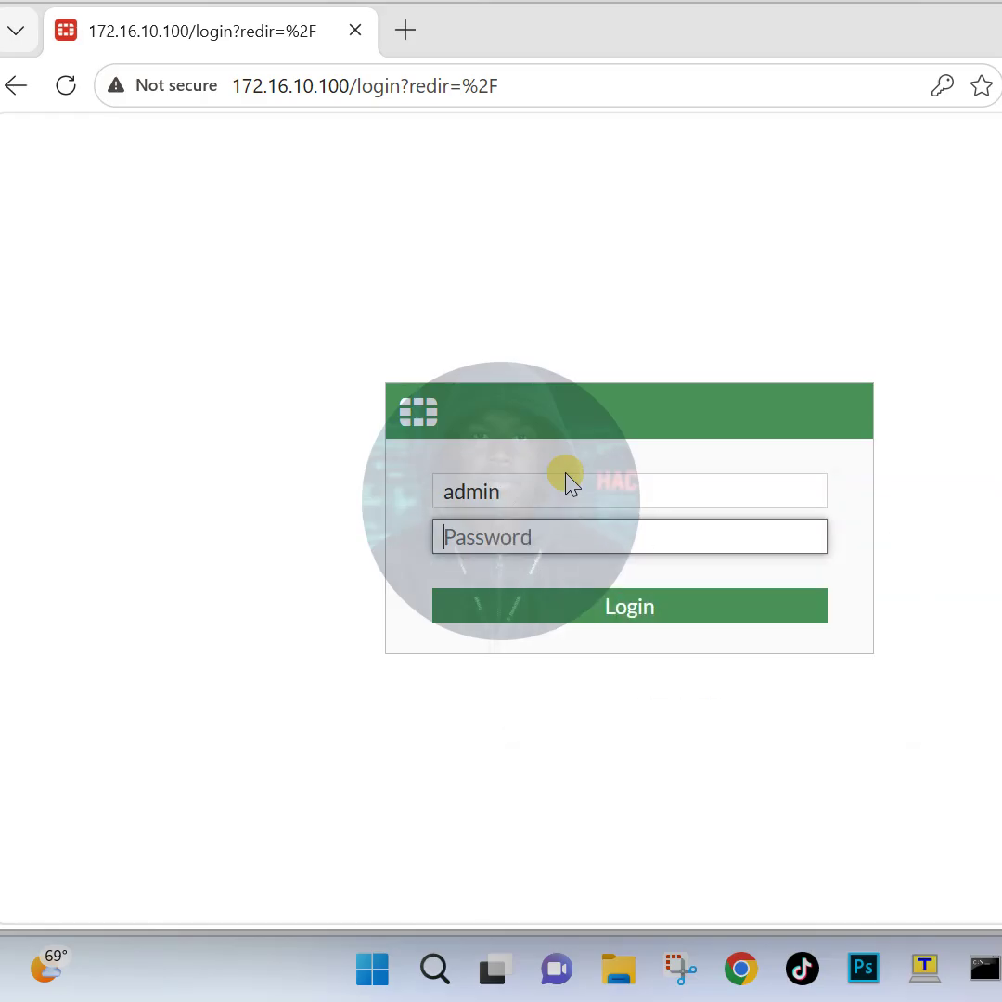
pyautogui.write('•')
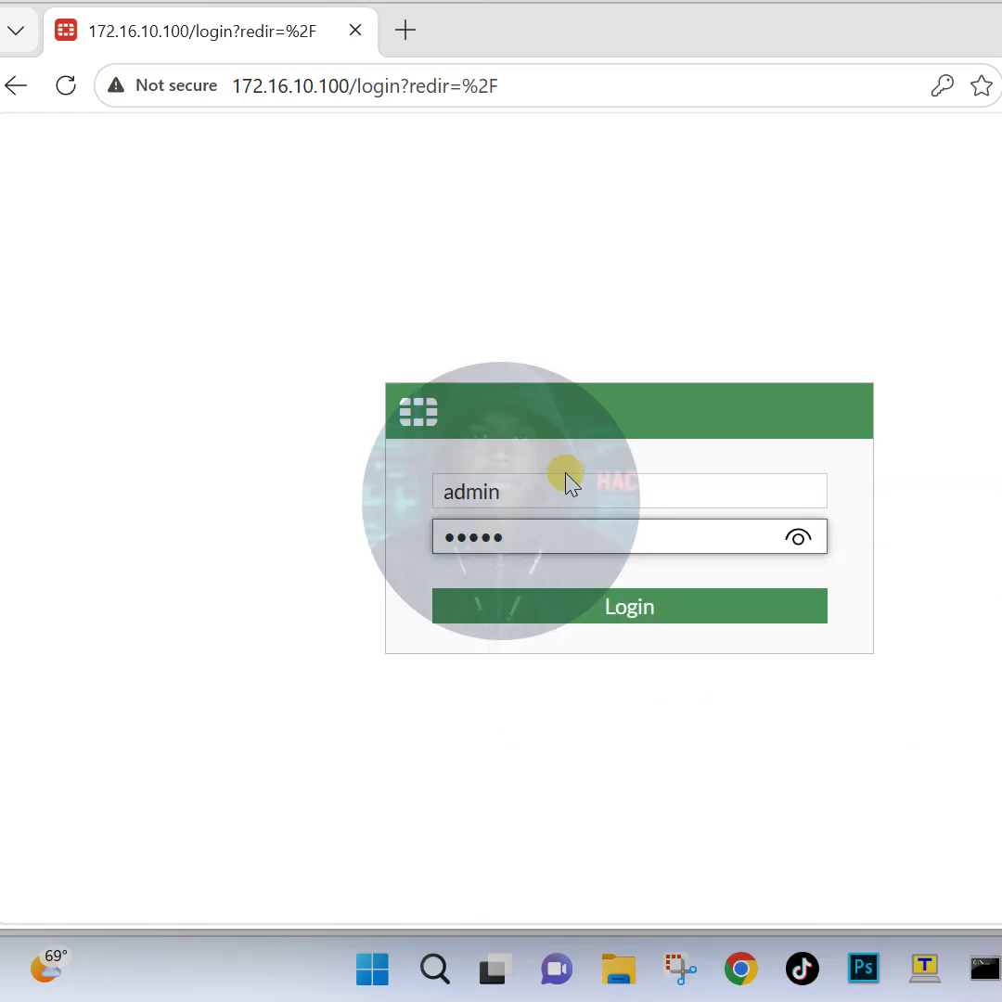
pyautogui.click(584, 608)
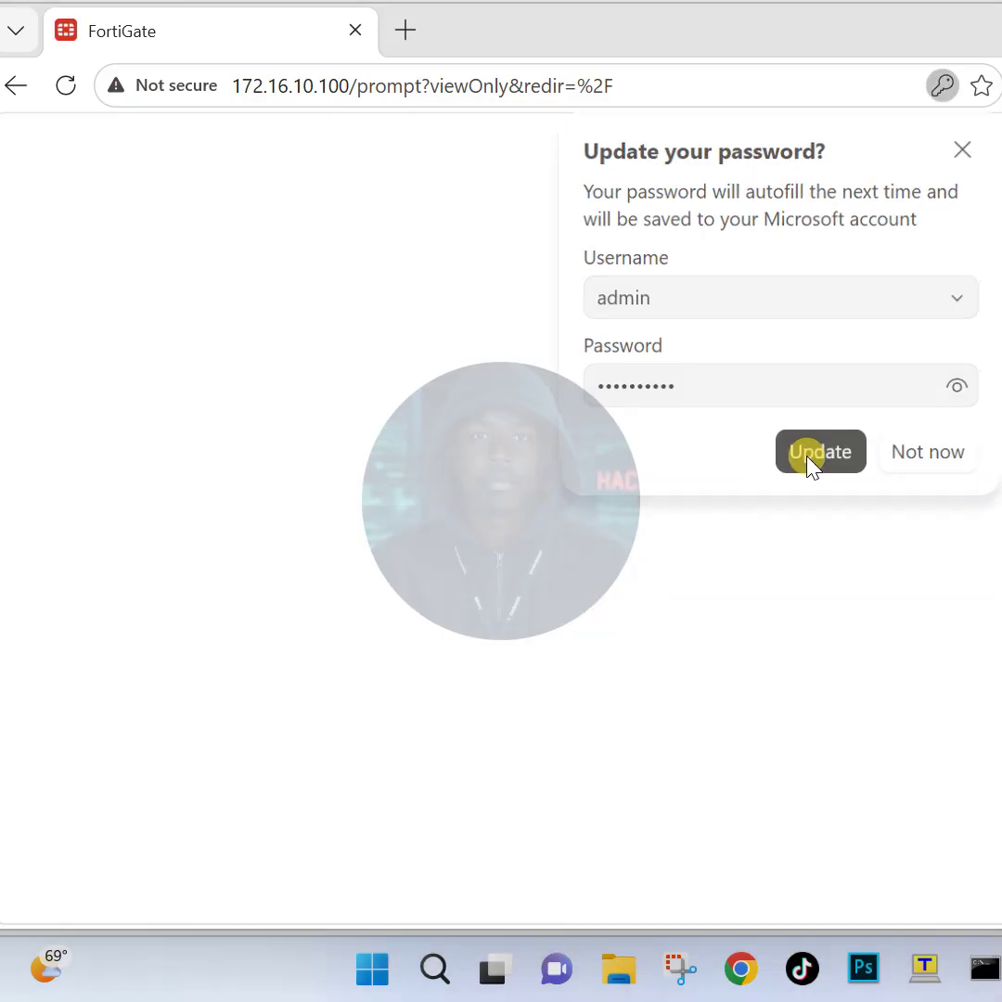
pyautogui.click(809, 455)
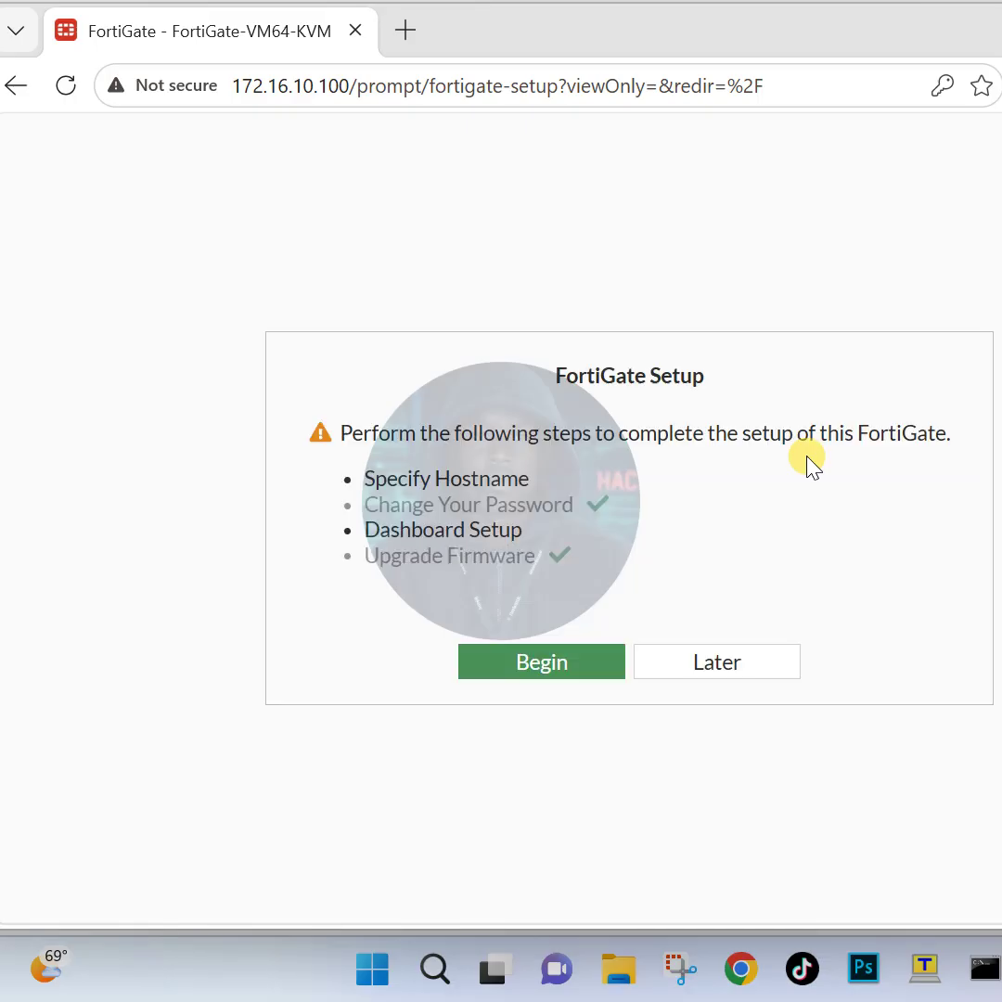
# Step: Postpone the FortiGate setup and dismiss the FortiOS 7.0.0 overview
pyautogui.click(740, 661)
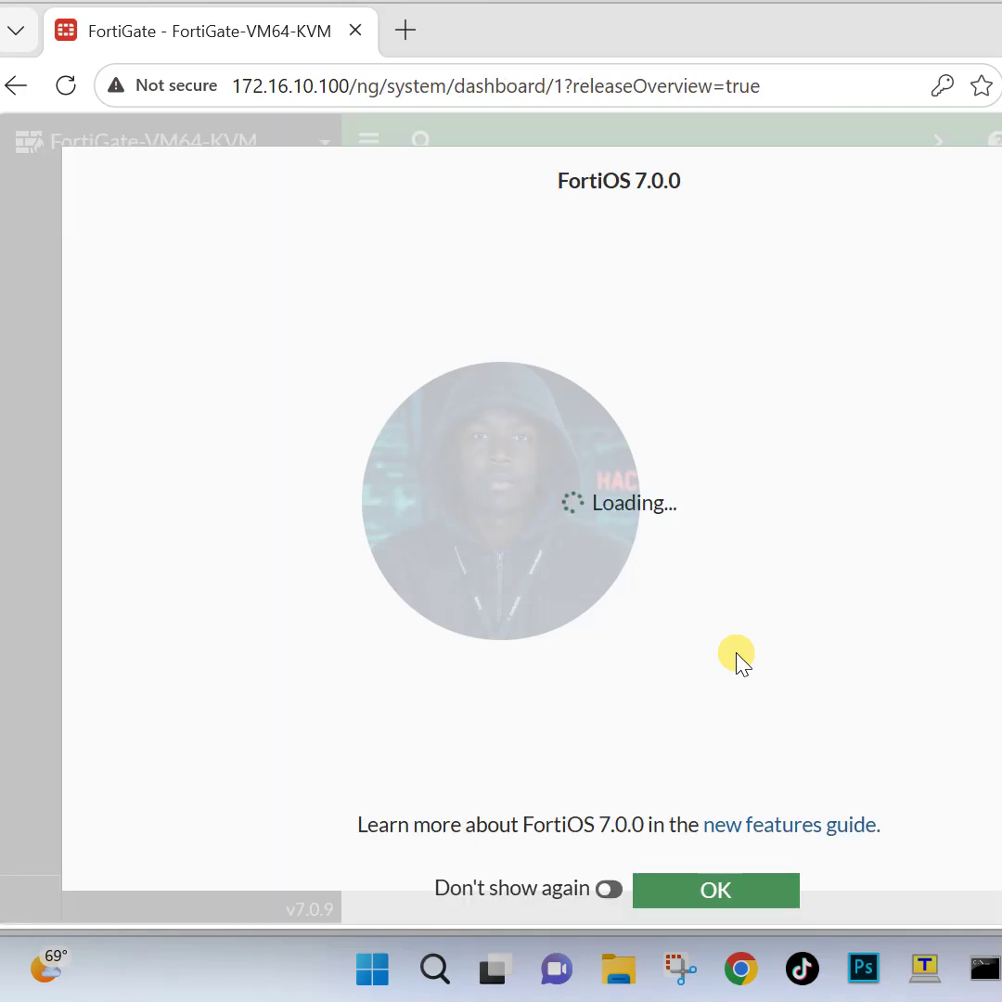
pyautogui.click(691, 892)
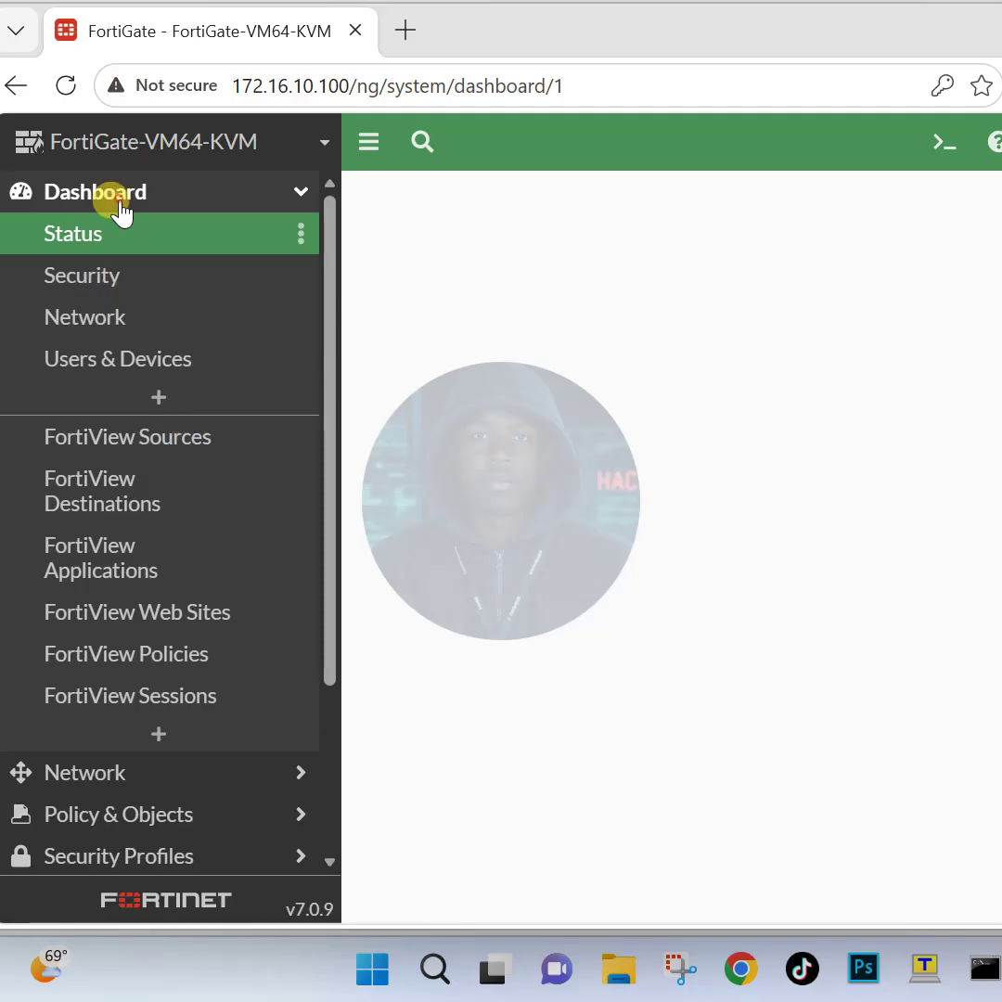
# Step: Open the firewall's network Interfaces page at the physical interface Management (port1)
pyautogui.click(95, 192)
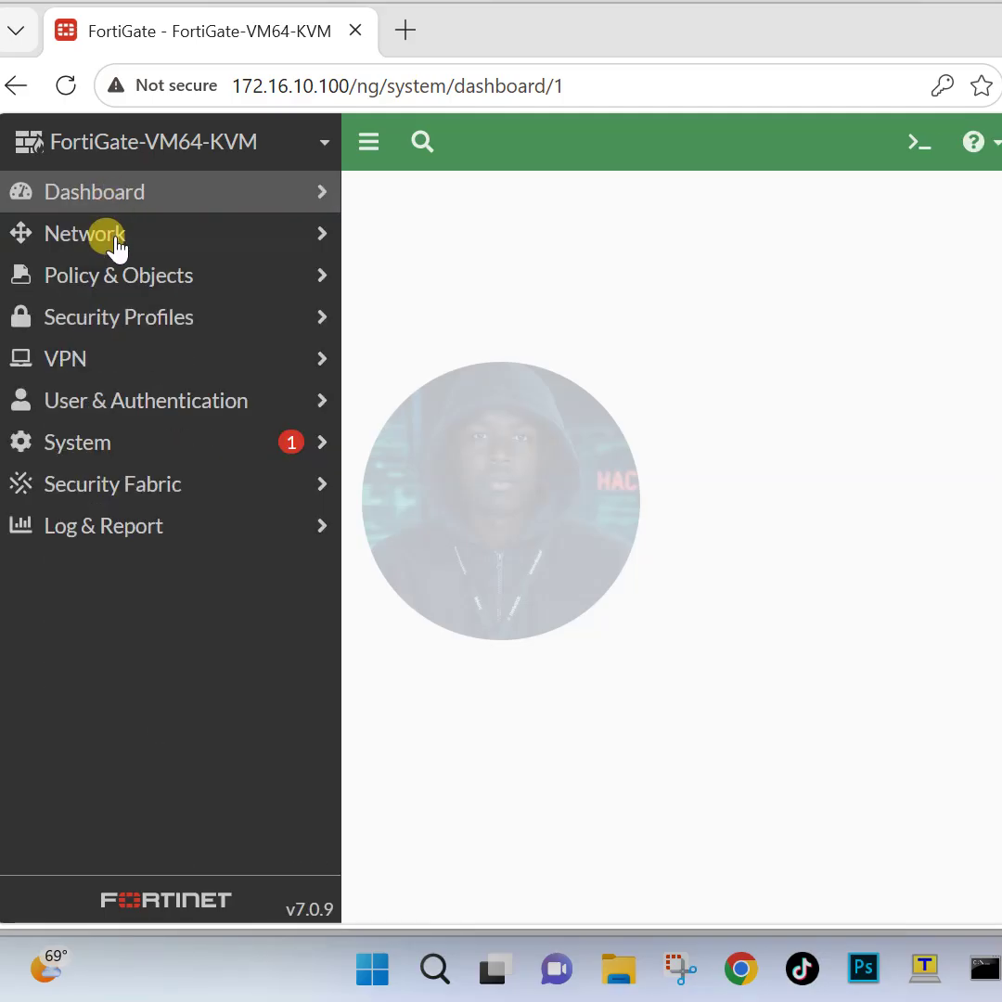
pyautogui.click(116, 238)
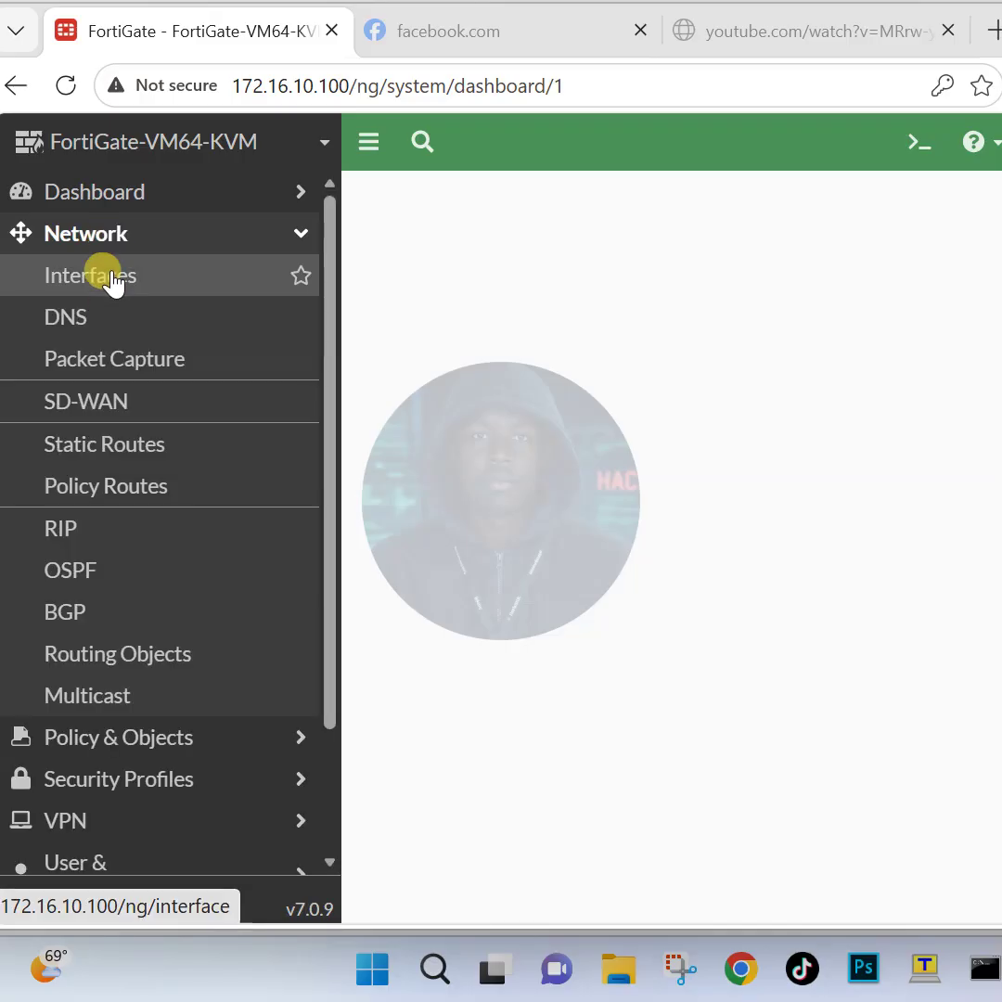
pyautogui.click(114, 283)
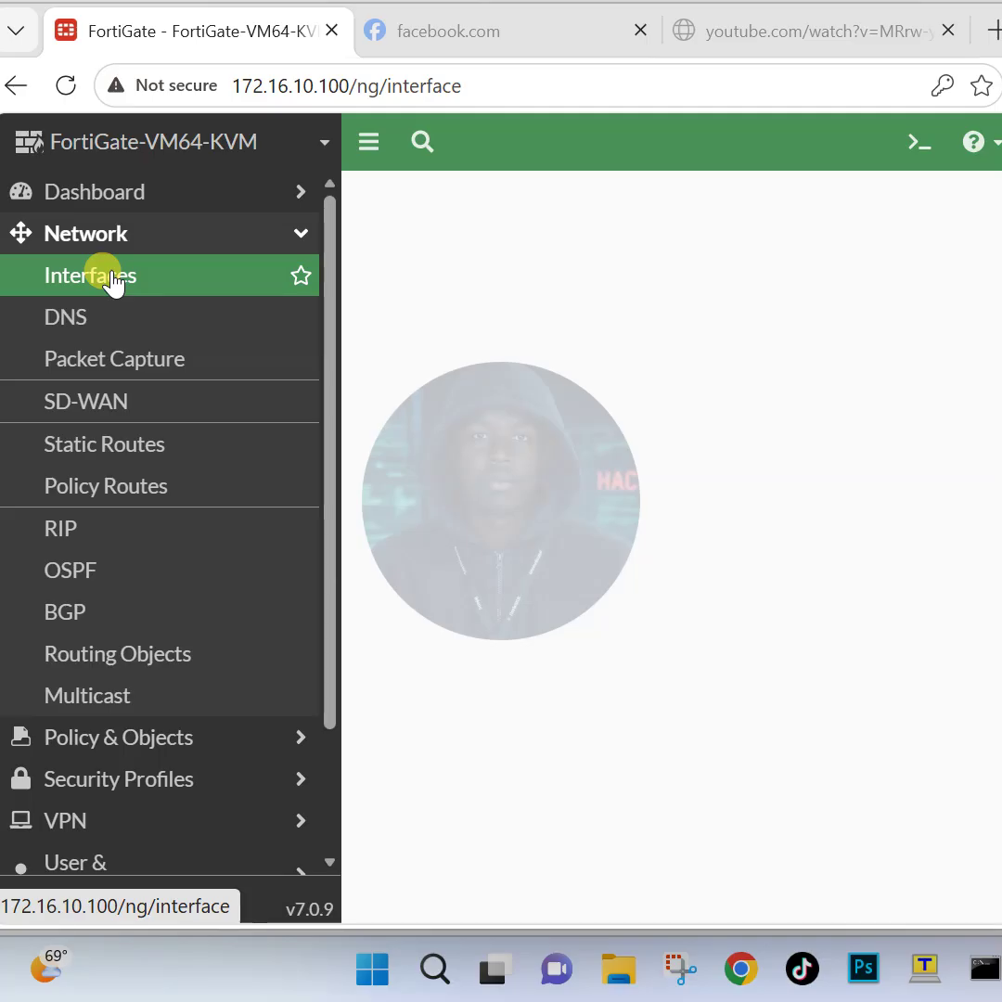
pyautogui.click(126, 278)
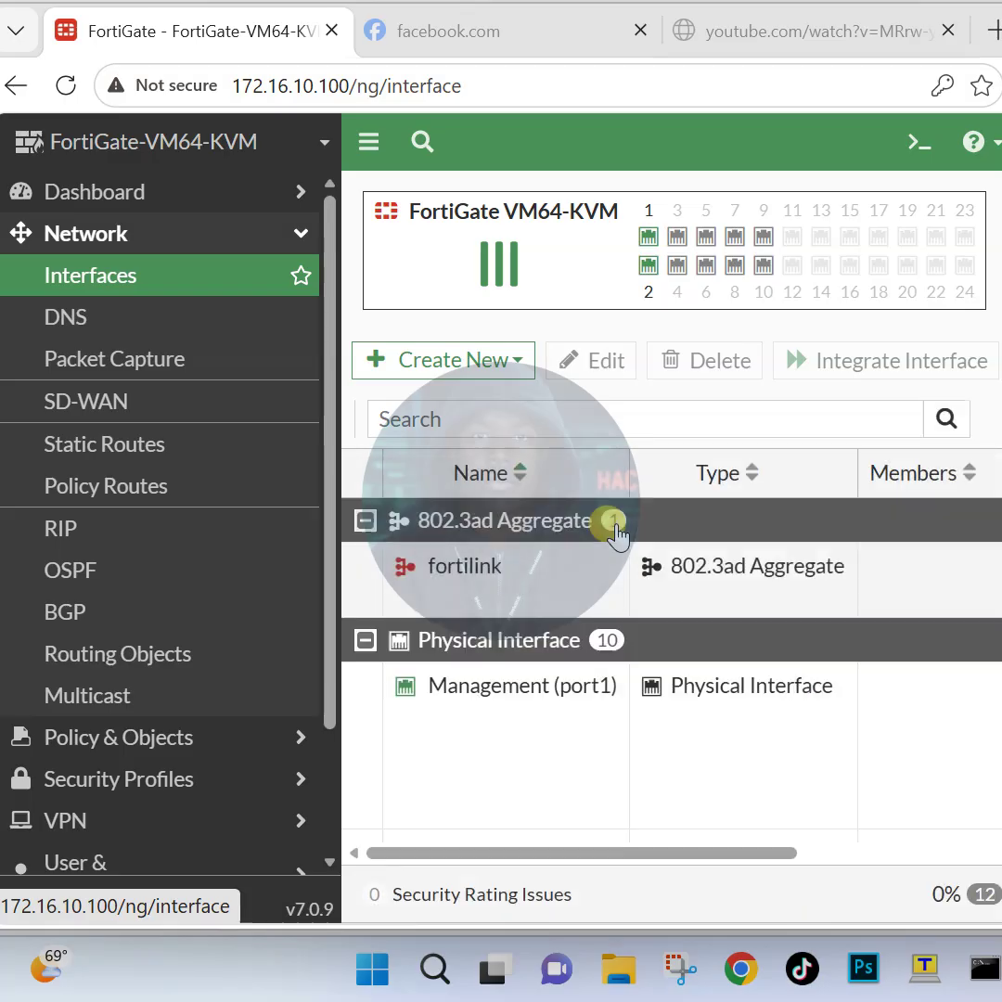
pyautogui.click(635, 851)
pyautogui.moveTo(635, 852); pyautogui.dragTo(665, 857)
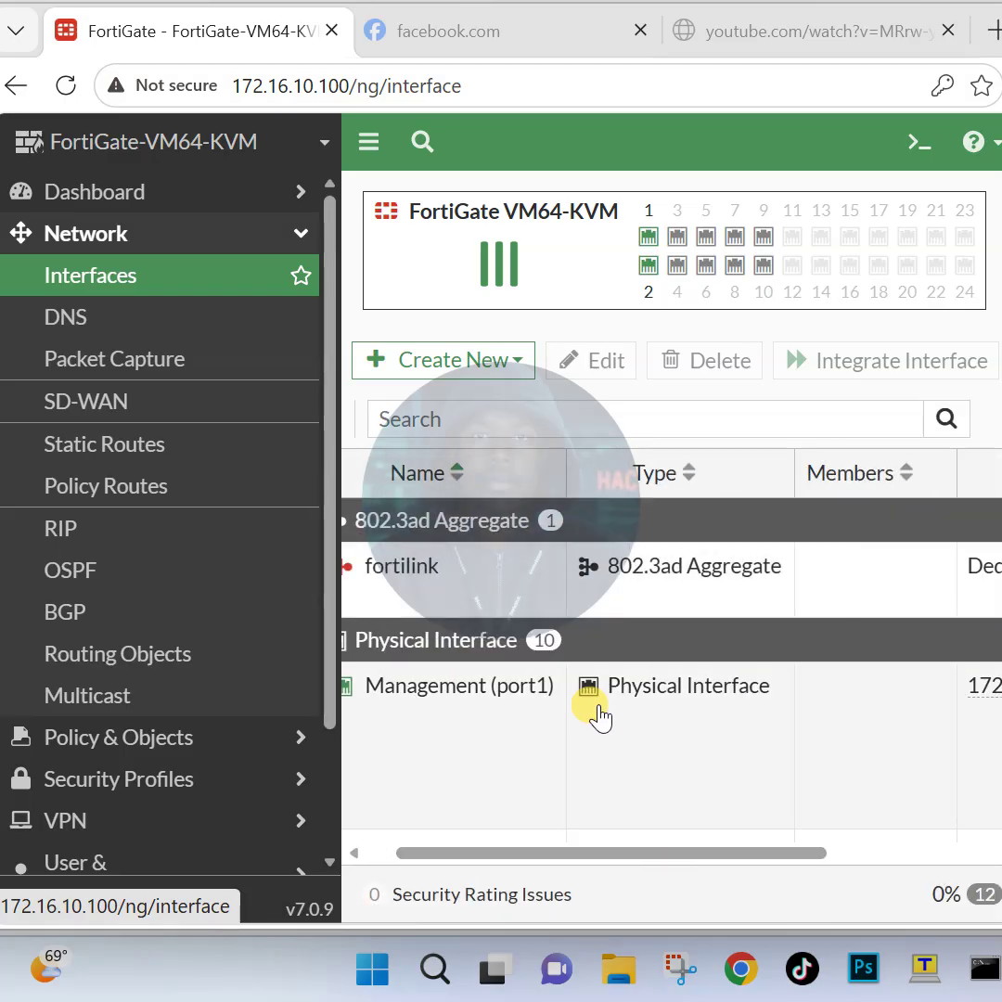
# Step: Open the physical interface port2 for editing
pyautogui.scroll(-3, 594, 715)
pyautogui.moveTo(621, 852); pyautogui.dragTo(588, 849)
pyautogui.click(483, 575)
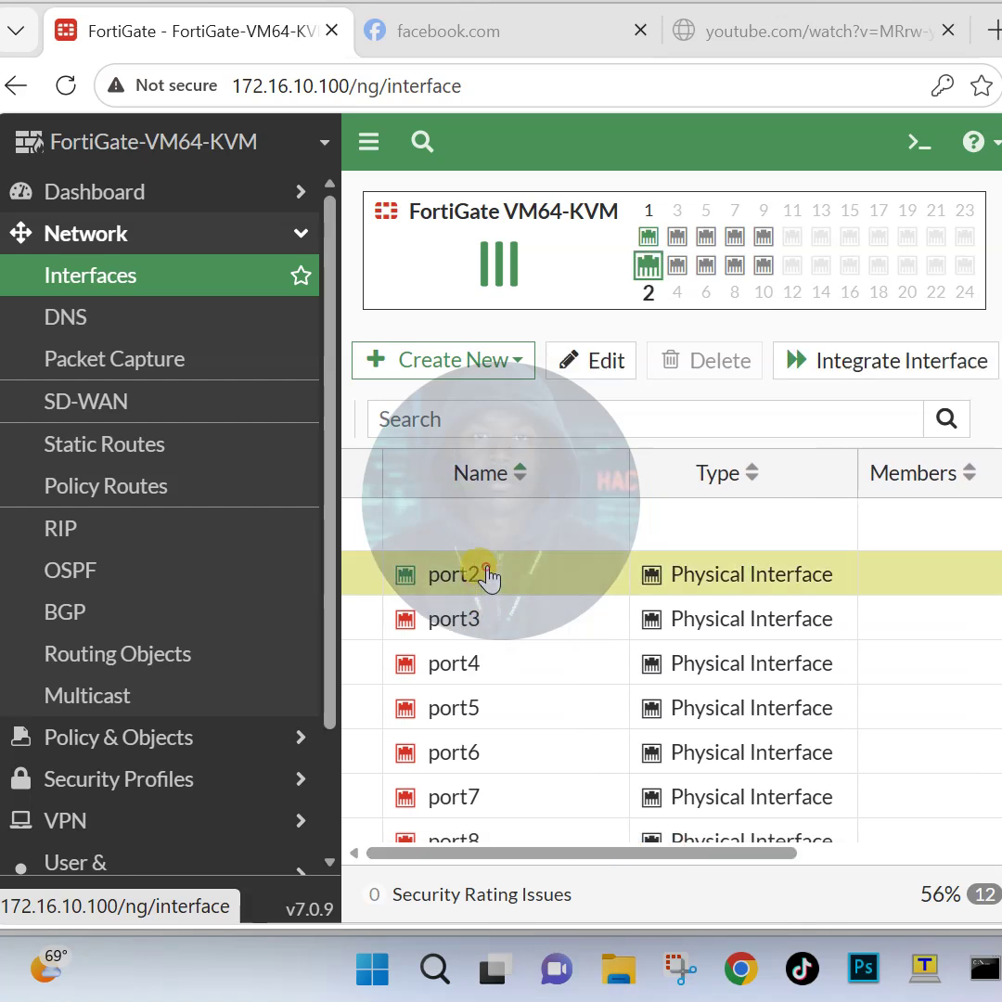
pyautogui.rightClick(489, 575)
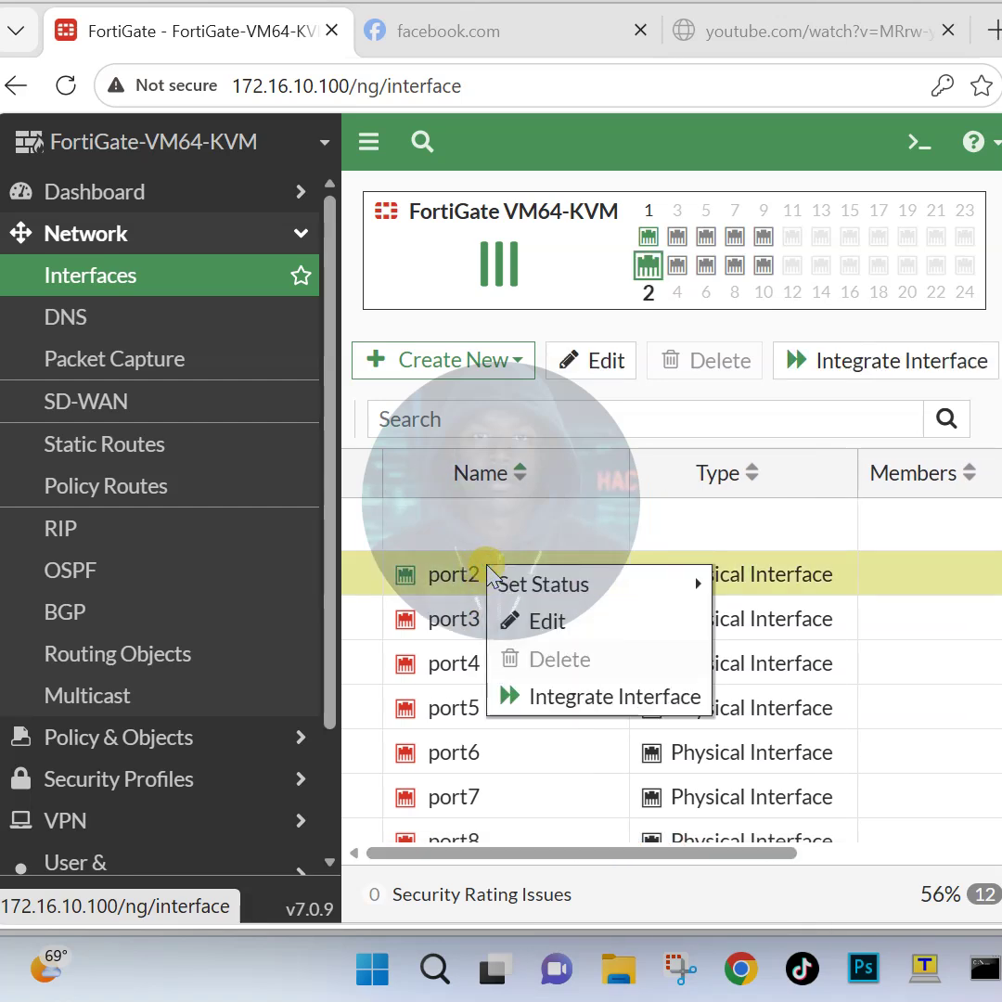
pyautogui.click(547, 621)
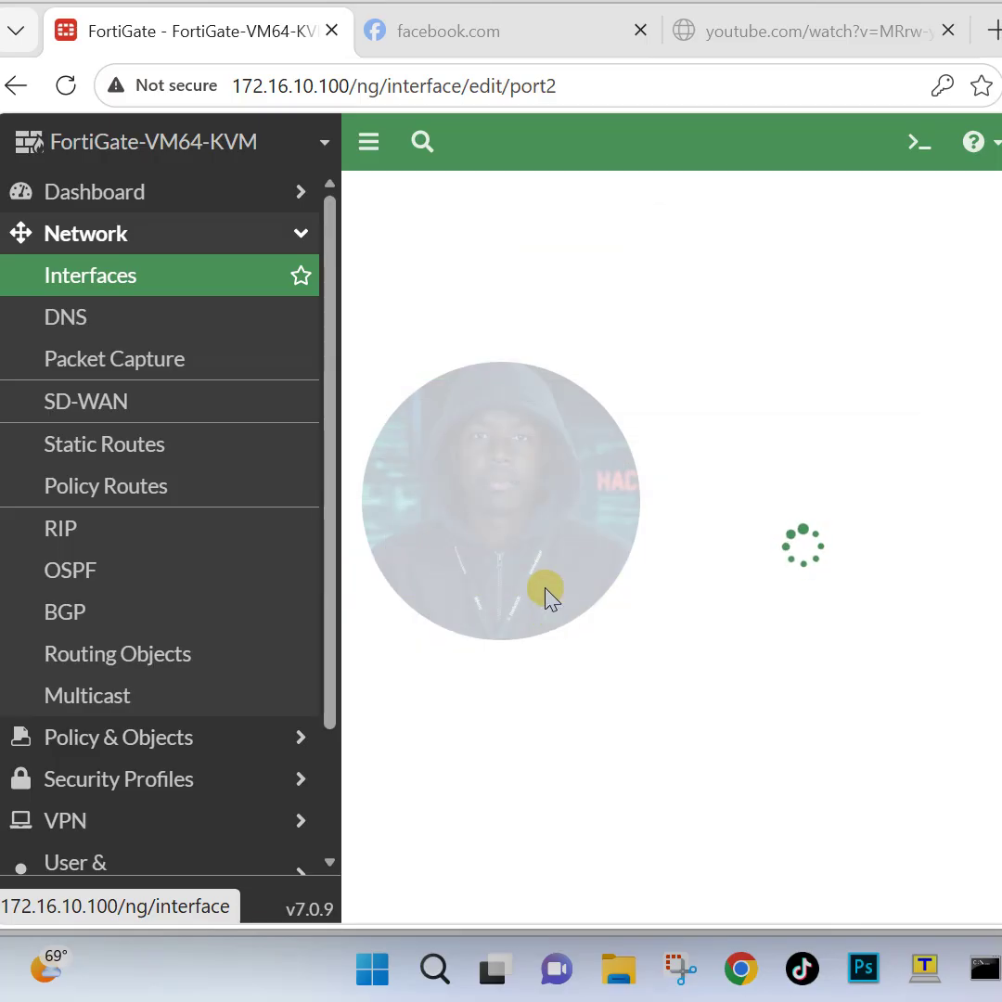
# Step: Give port2 the alias LAN and set its role to LAN
pyautogui.click(533, 291)
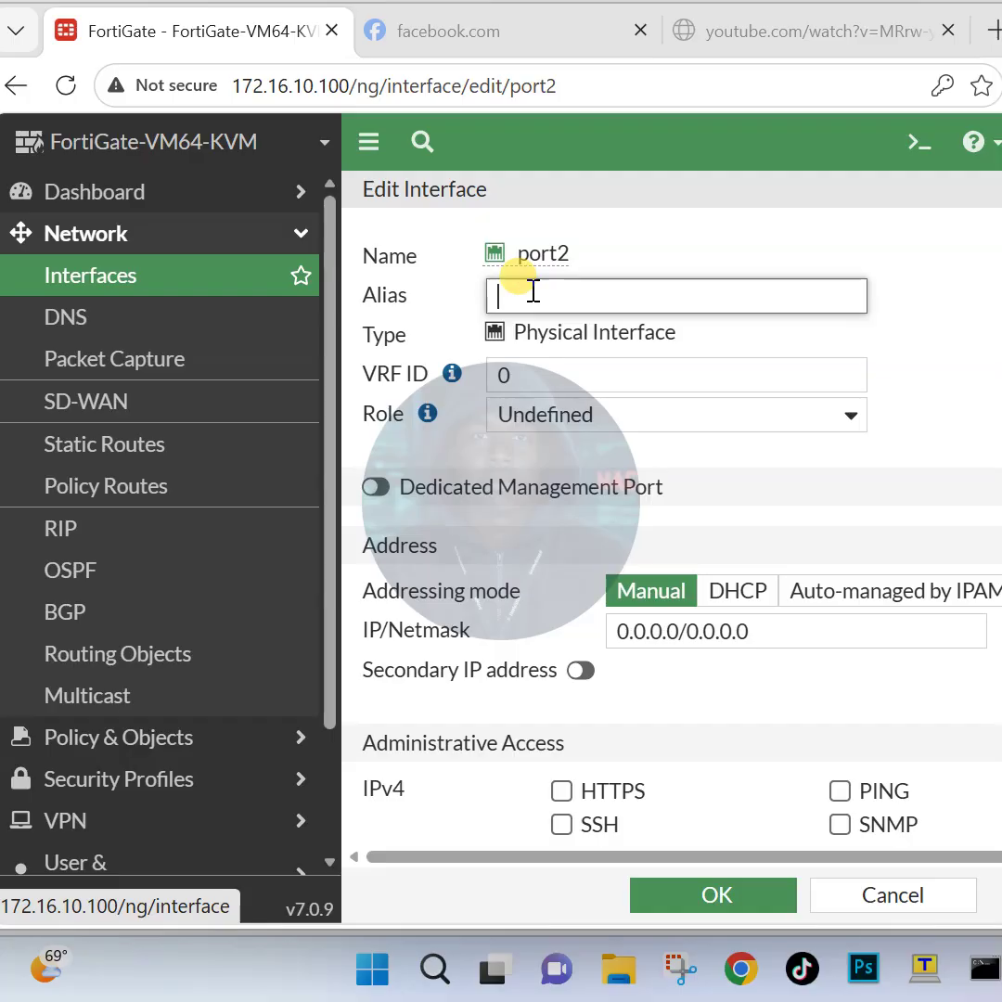
pyautogui.write('LAN')
pyautogui.click(597, 427)
pyautogui.click(572, 459)
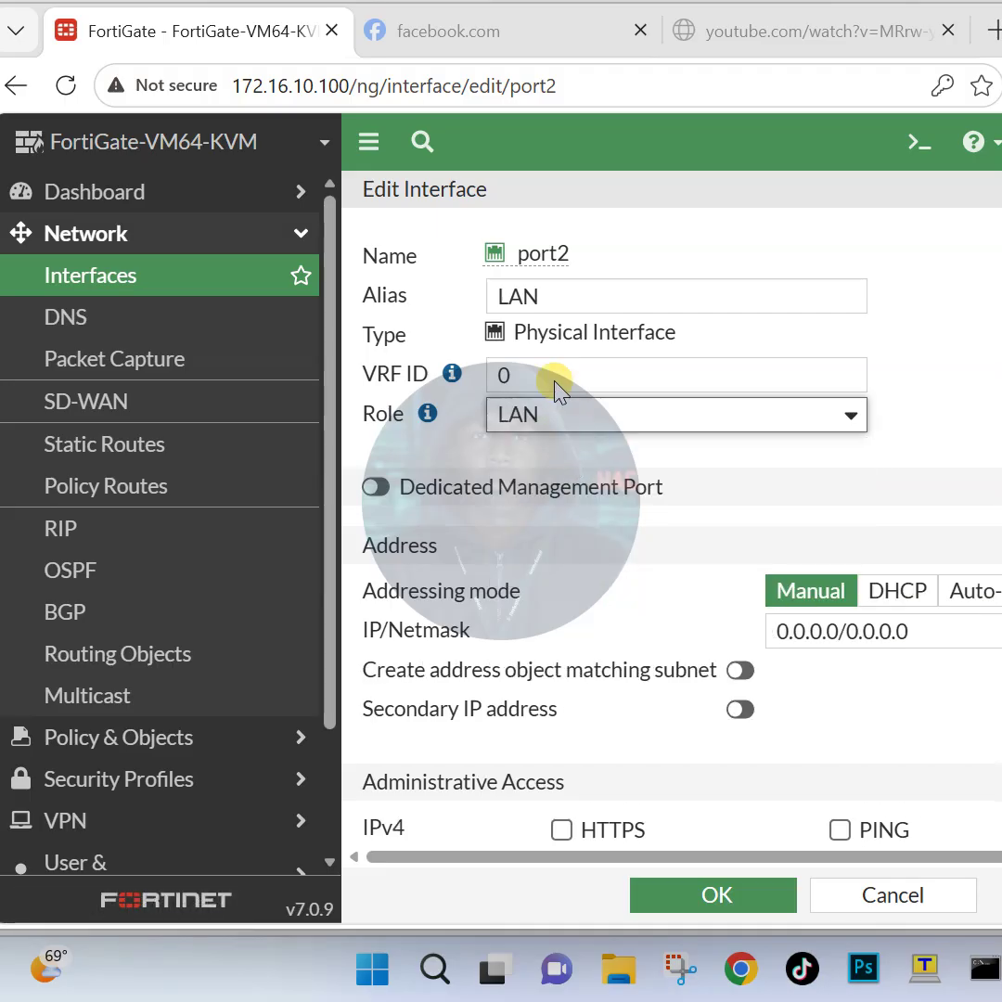
pyautogui.click(552, 375)
pyautogui.click(497, 456)
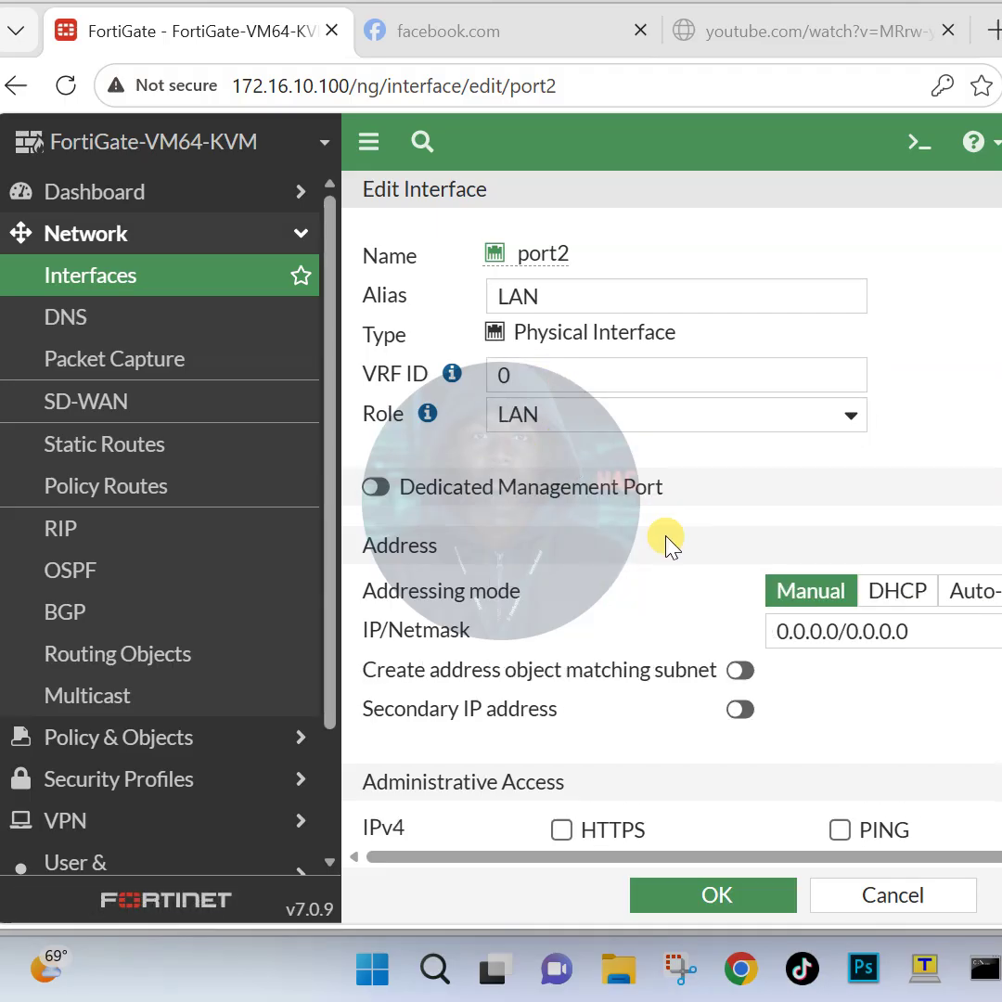
# Step: Set port2's manual IP/Netmask to 10.10.0.1/24
pyautogui.click(788, 631)
pyautogui.doubleClick(805, 631)
pyautogui.write('10')
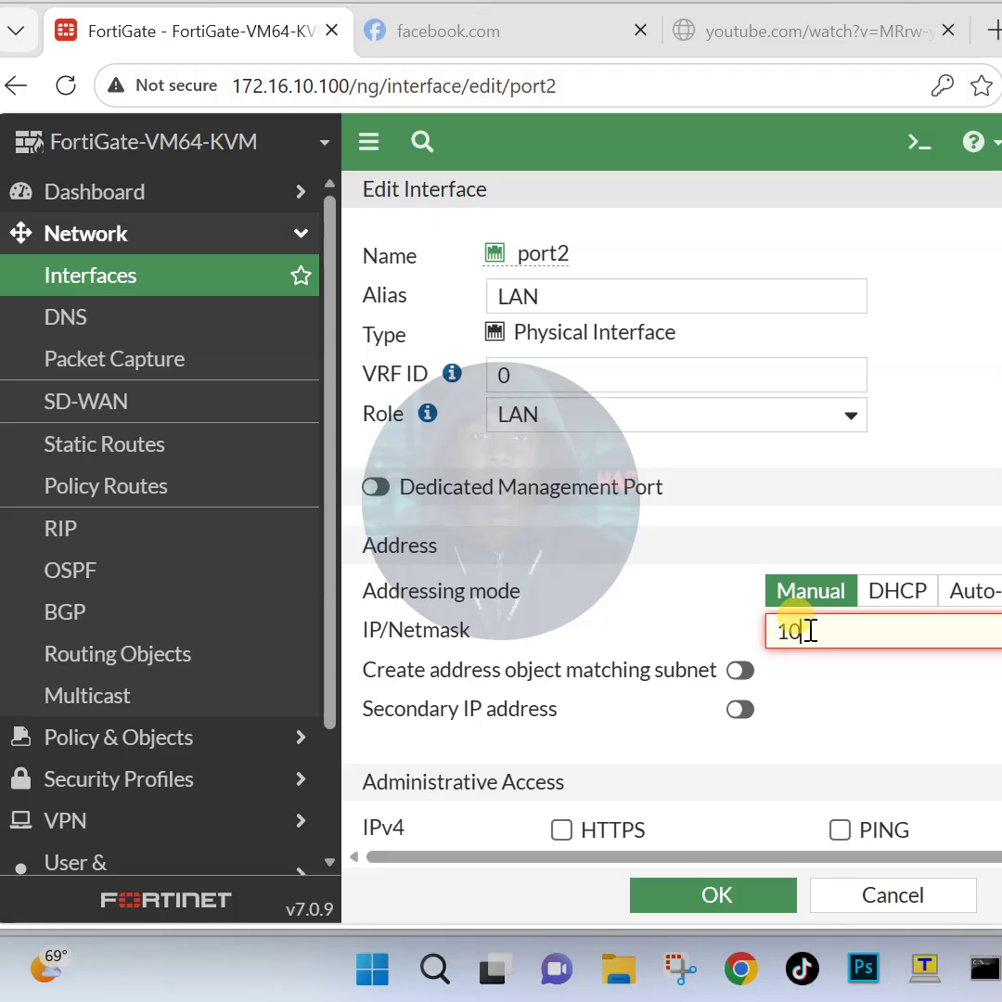
pyautogui.write('.10.0.1/24')
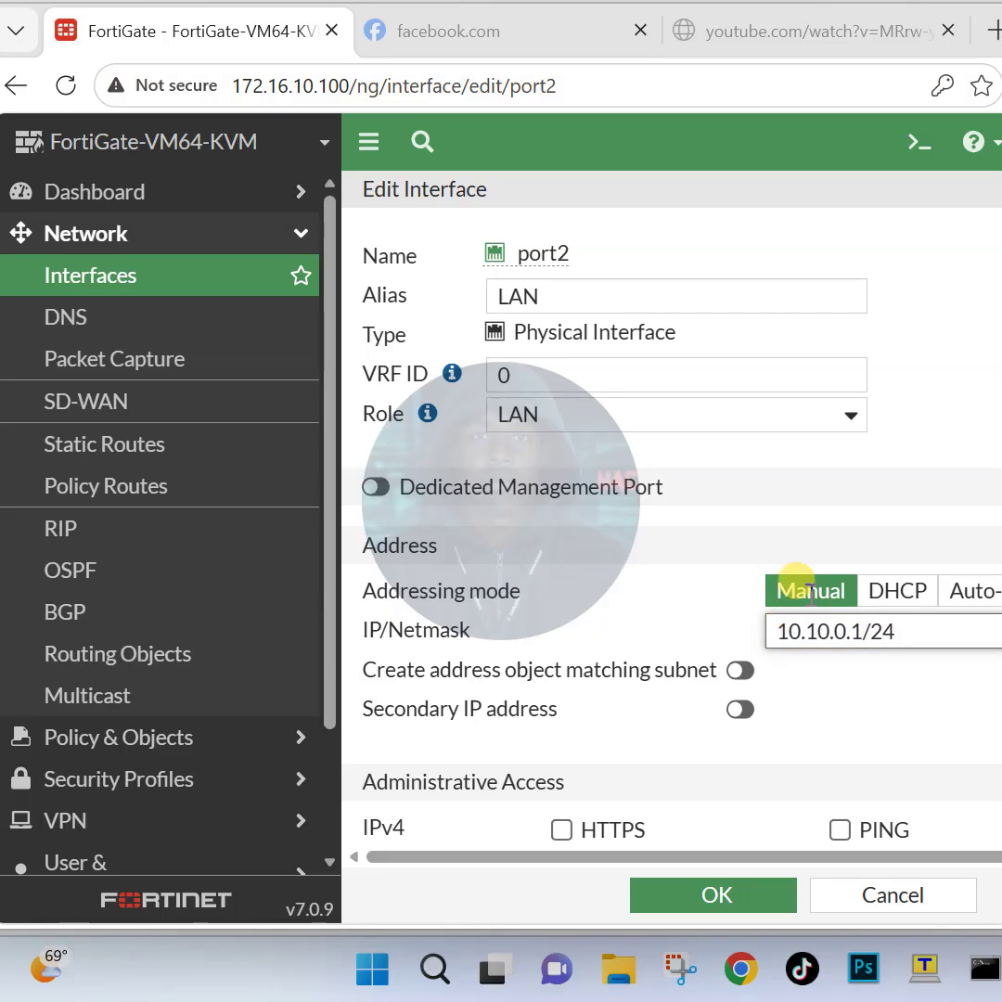
# Step: Allow PING as IPv4 administrative access on port2
pyautogui.scroll(-3, 693, 382)
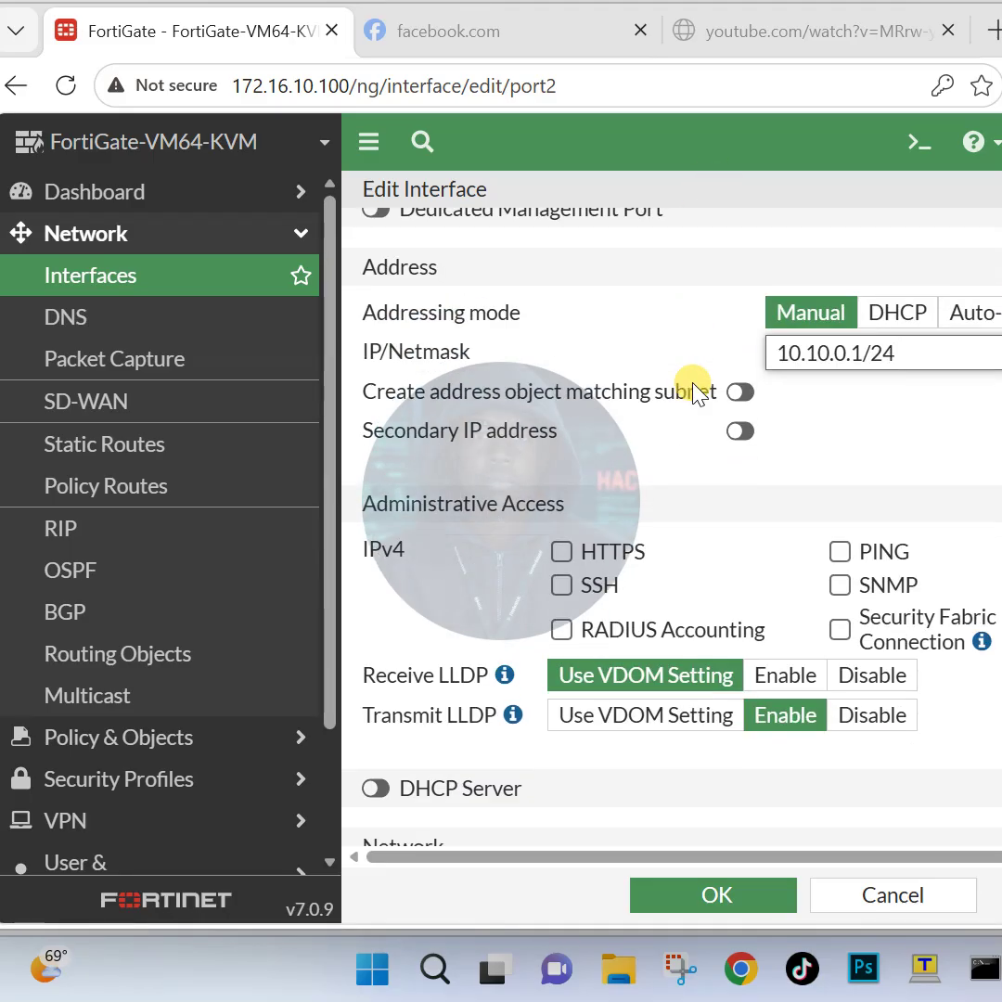
pyautogui.scroll(-2, 612, 438)
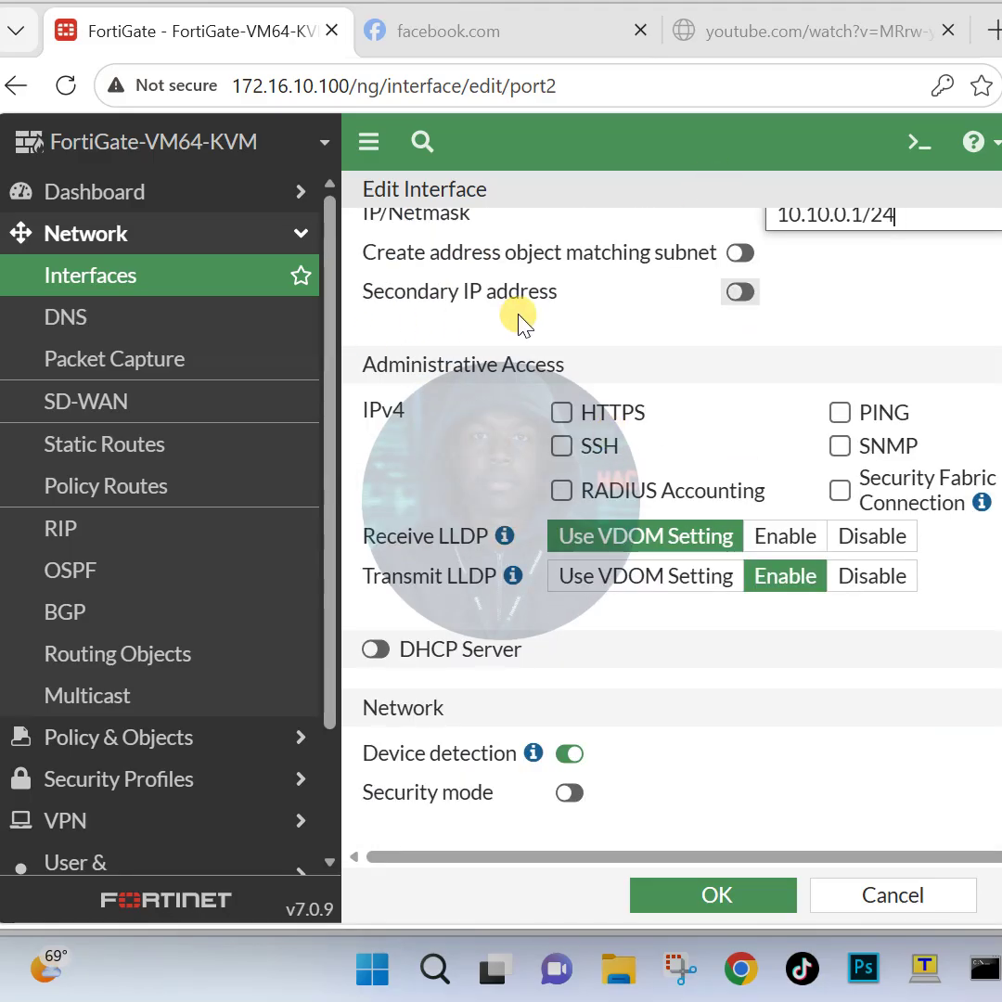
pyautogui.scroll(2, 593, 294)
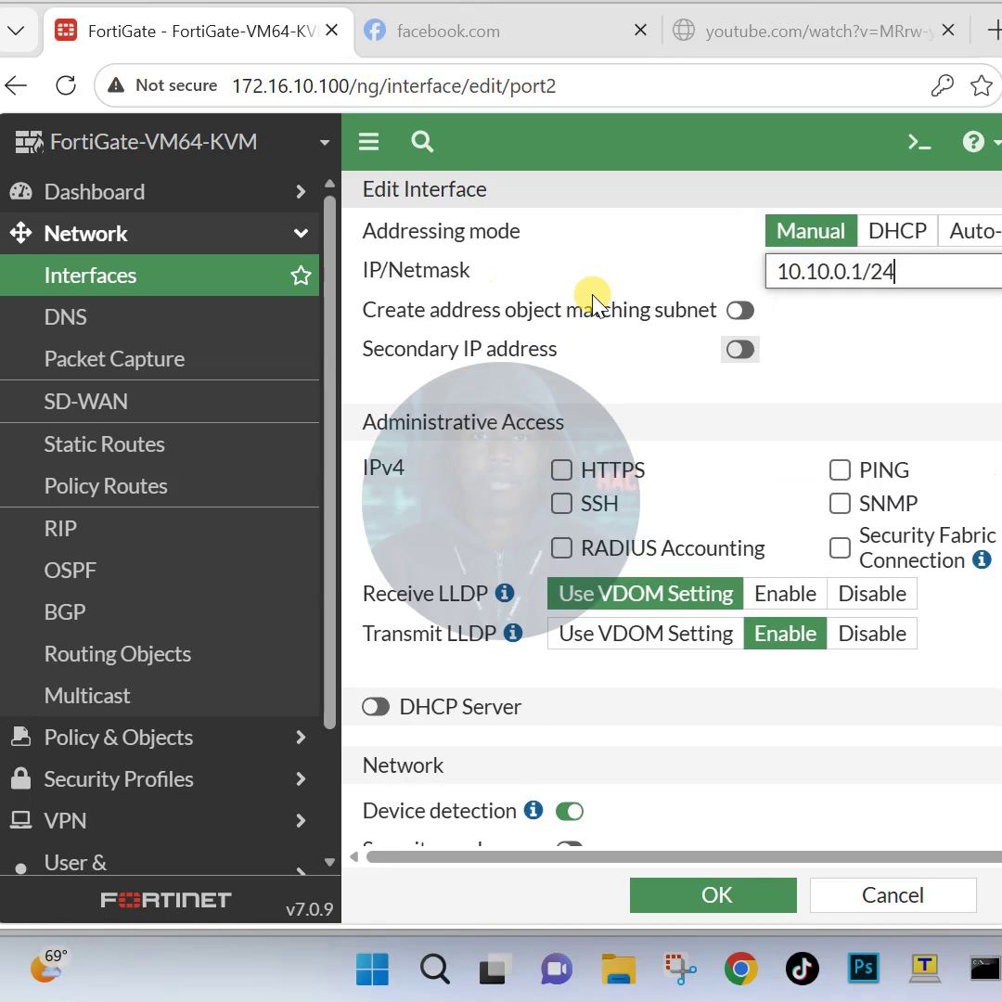
pyautogui.click(912, 358)
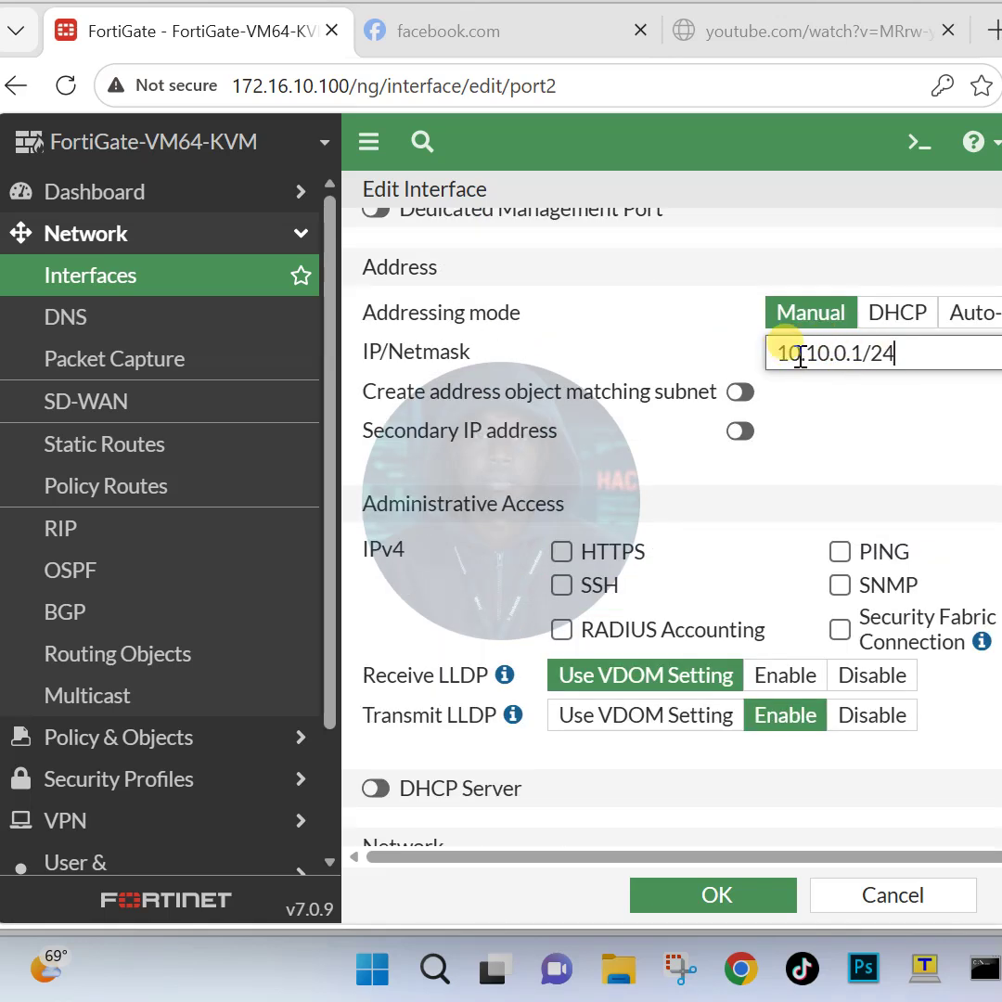
pyautogui.scroll(-2, 628, 411)
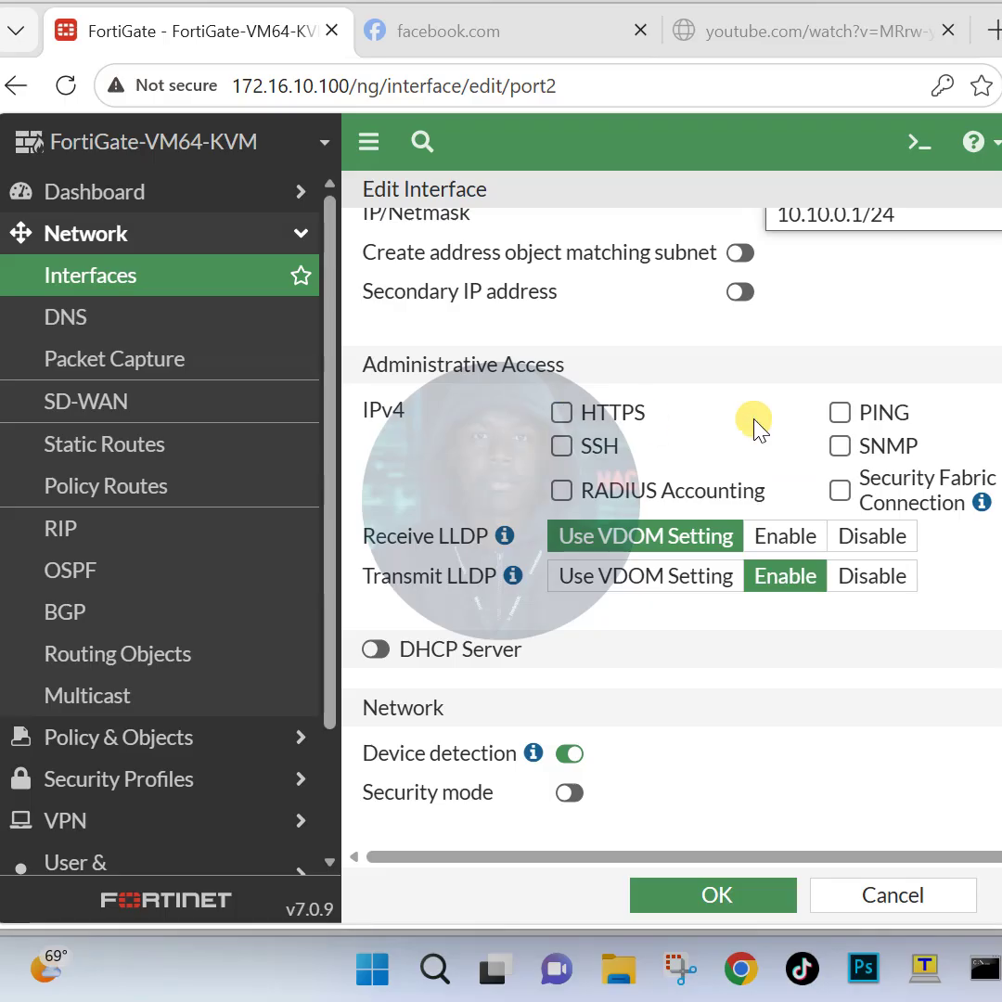
pyautogui.click(839, 413)
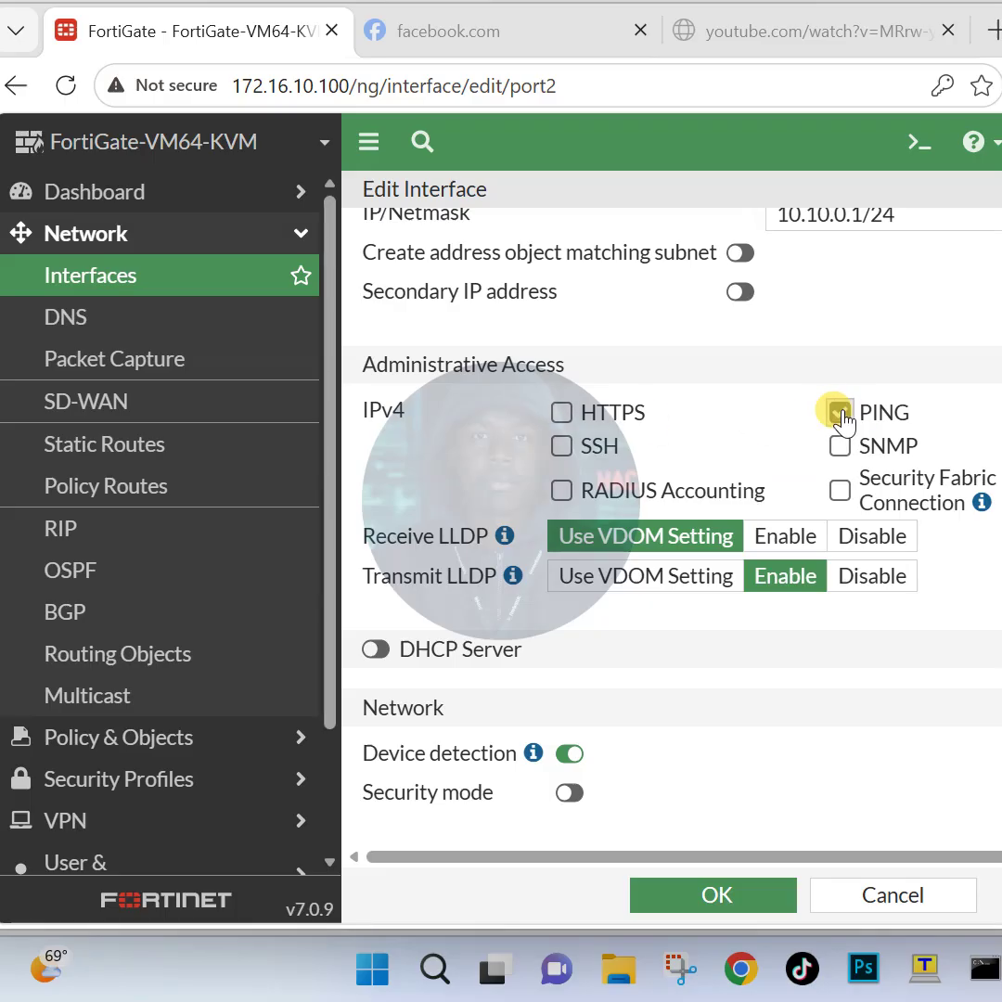
# Step: Enable the DHCP server on port2 with the specified DNS server 8.8.8.8 and save the interface
pyautogui.scroll(-3, 575, 483)
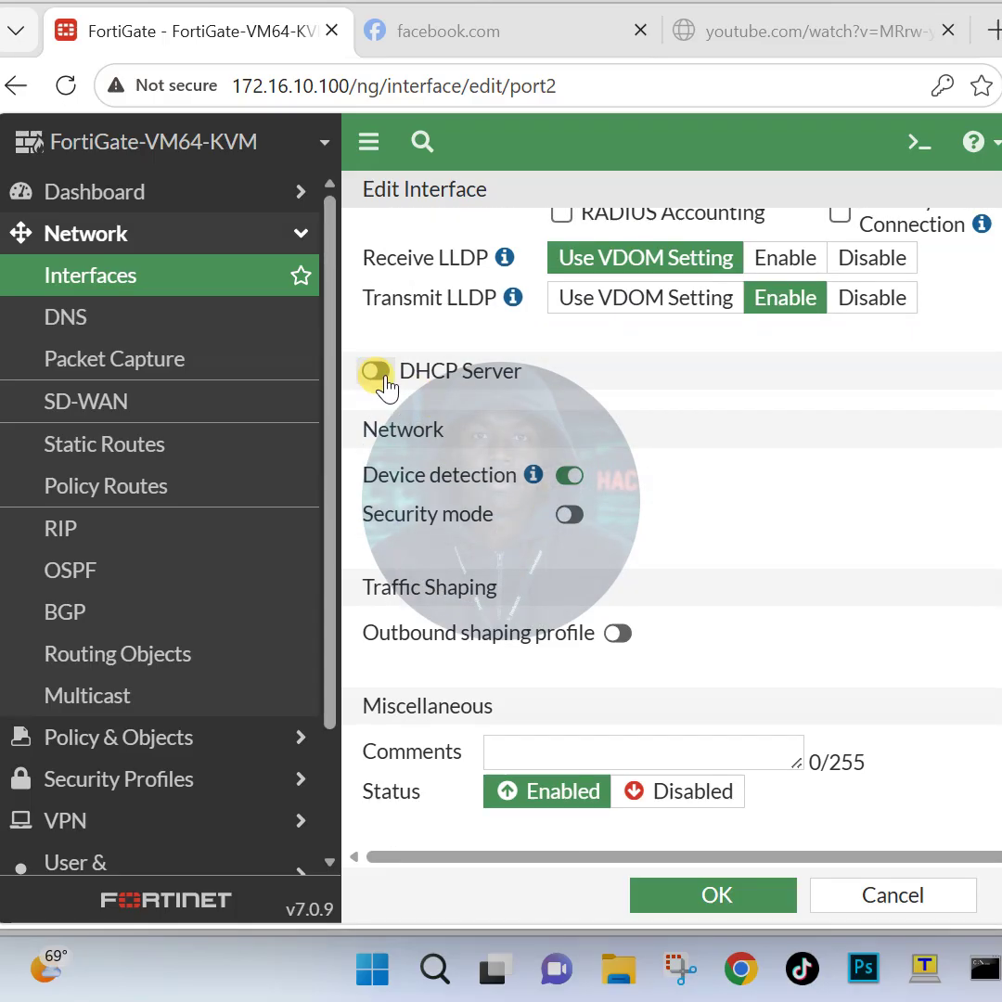
pyautogui.click(377, 373)
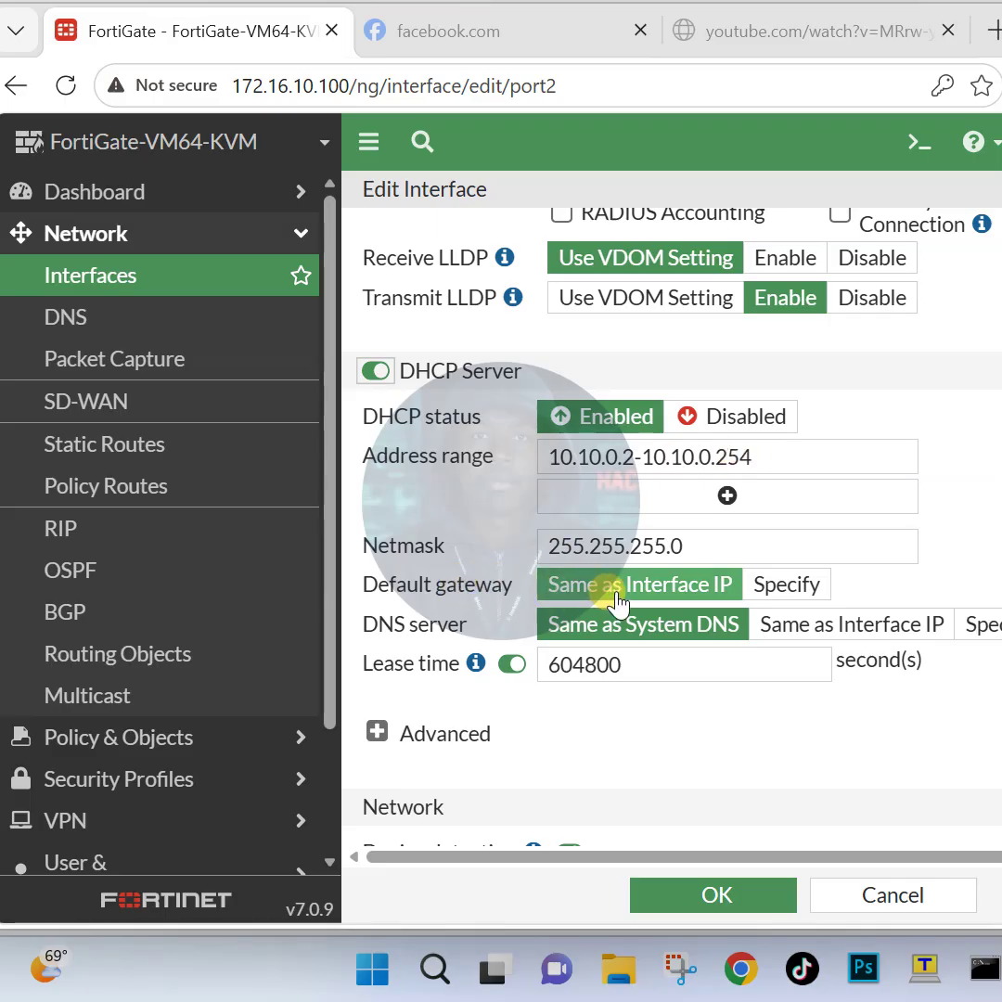
pyautogui.scroll(-3, 541, 568)
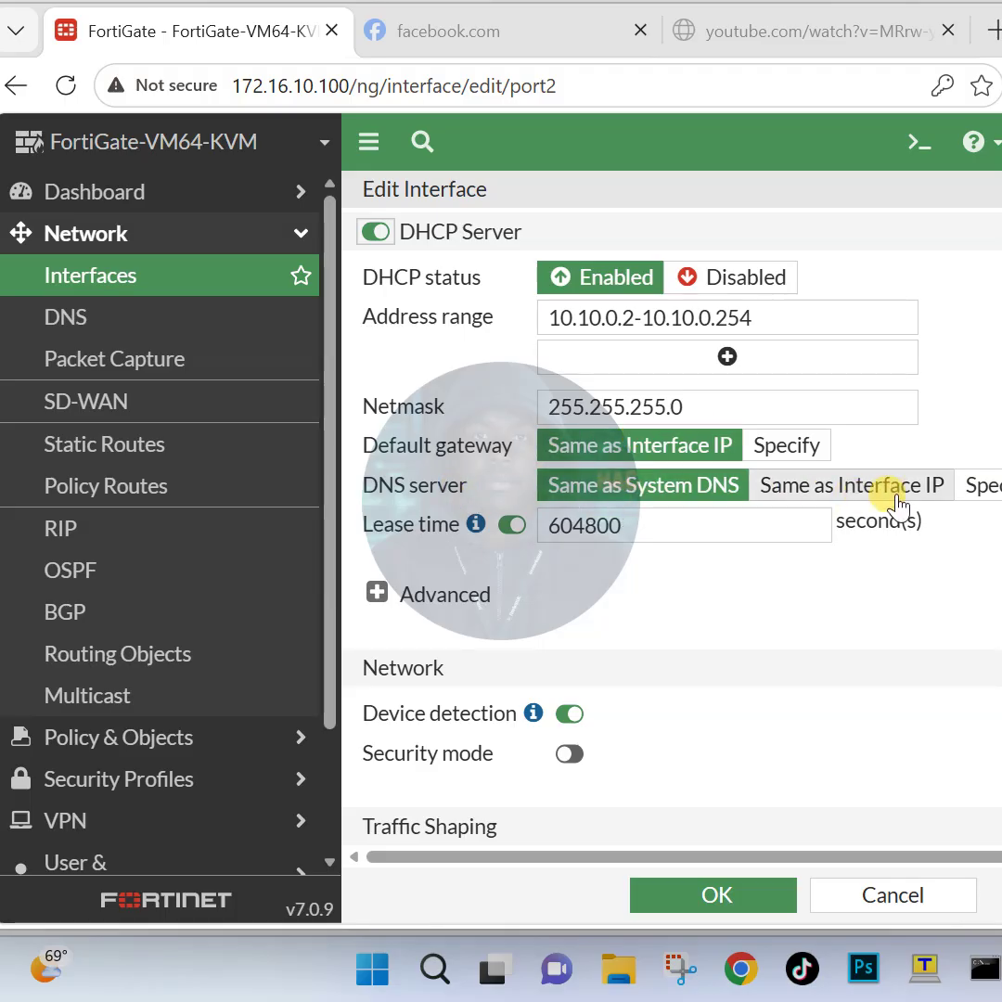
pyautogui.click(979, 486)
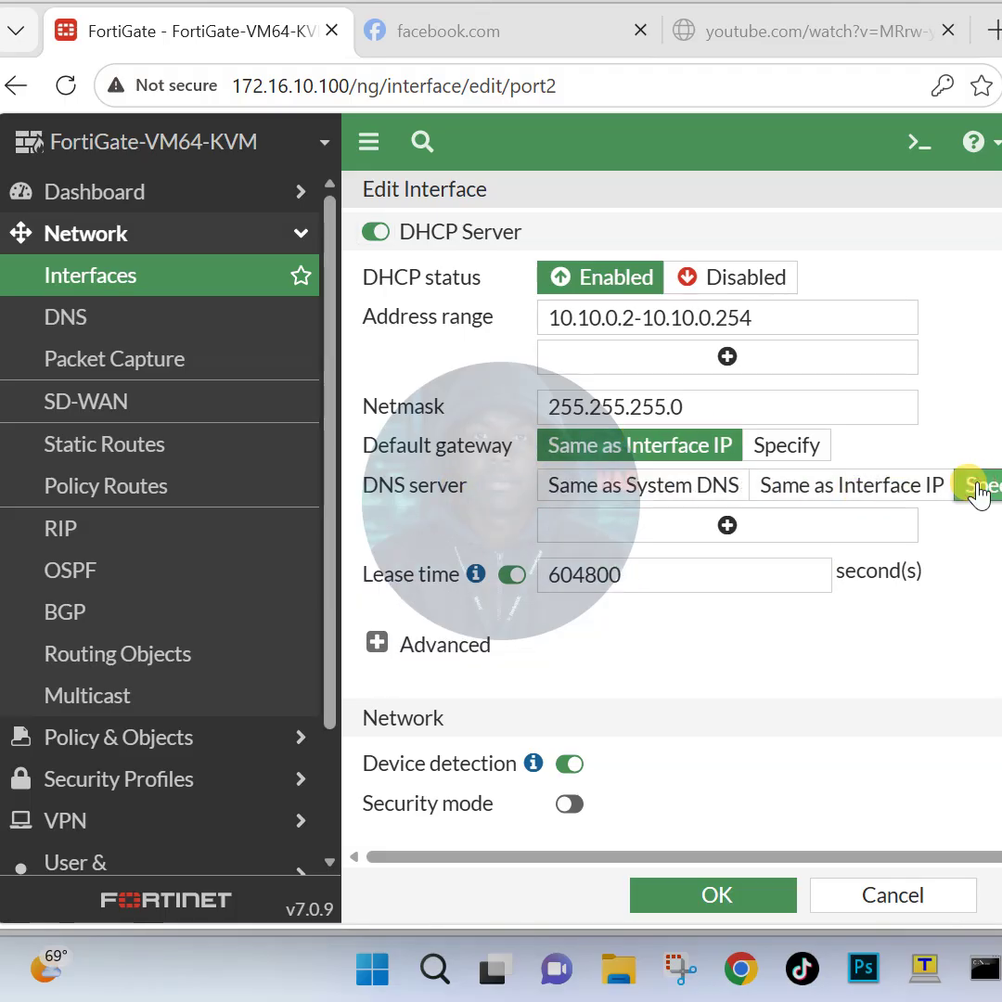
pyautogui.click(683, 531)
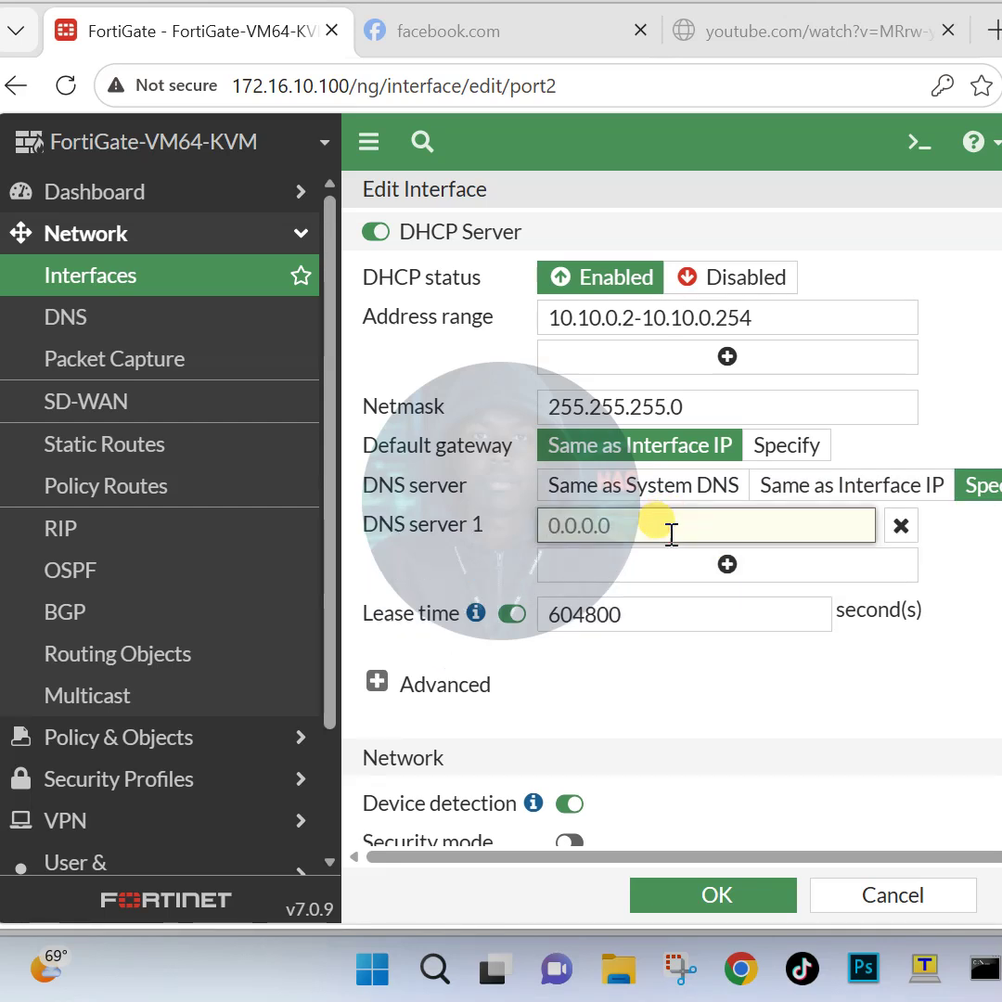
pyautogui.write('8.8.8.8')
pyautogui.scroll(-4, 649, 563)
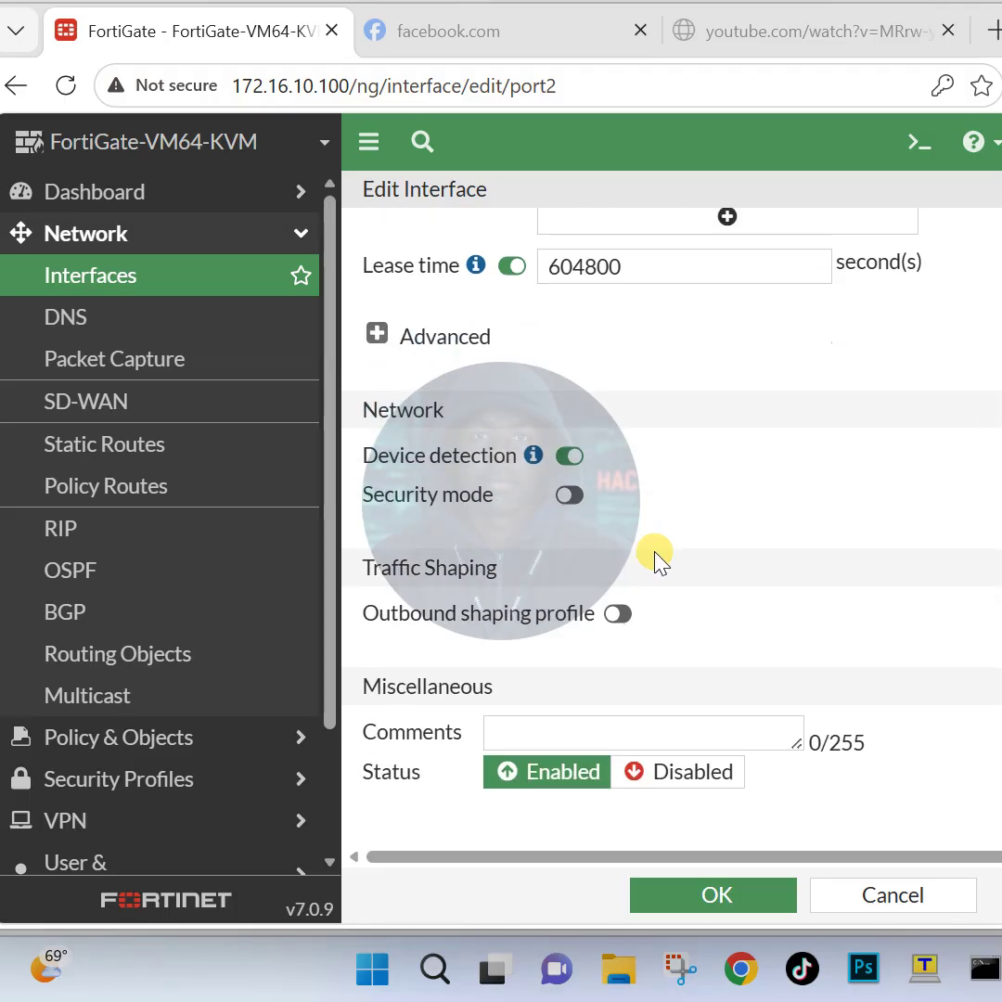
pyautogui.click(698, 894)
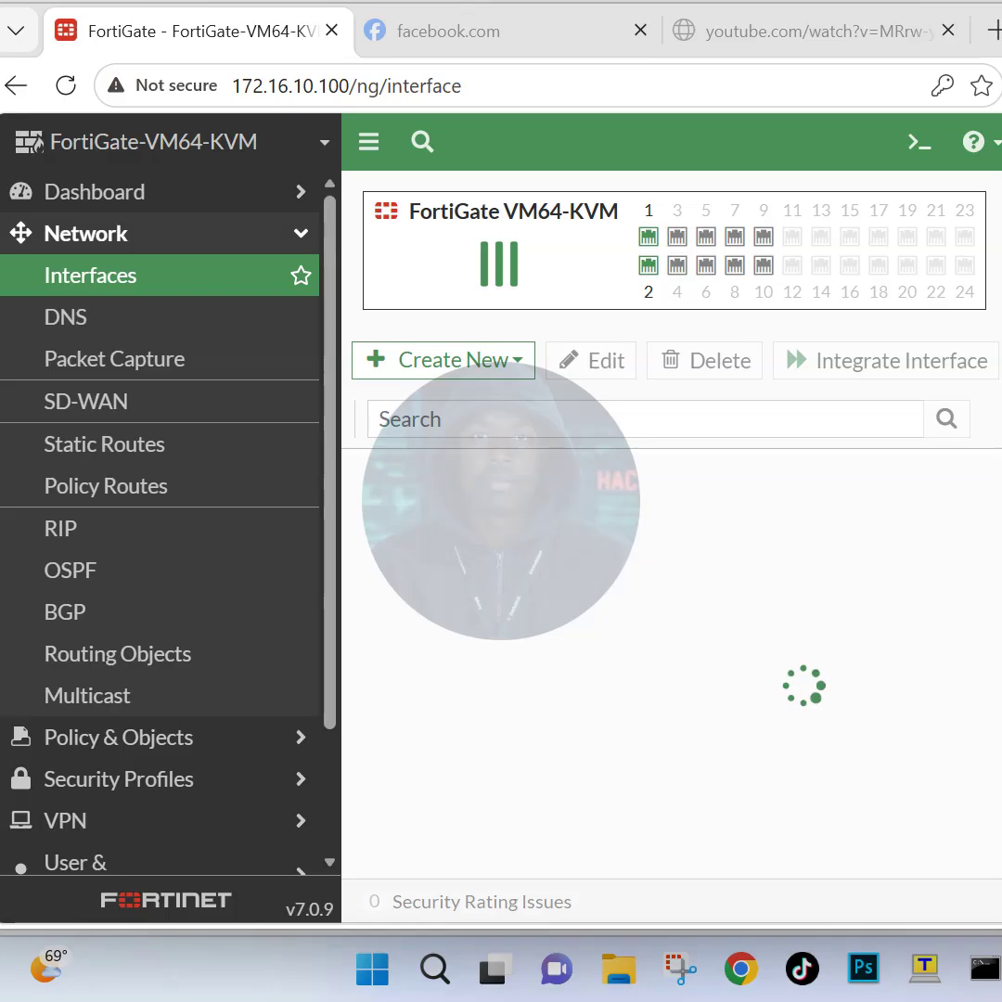
# Step: Switch to the Windows-PC virtual machine in VMware Workstation and move its window so the sign-in screen is fully visible
pyautogui.hotkey('alt', 'Tab')
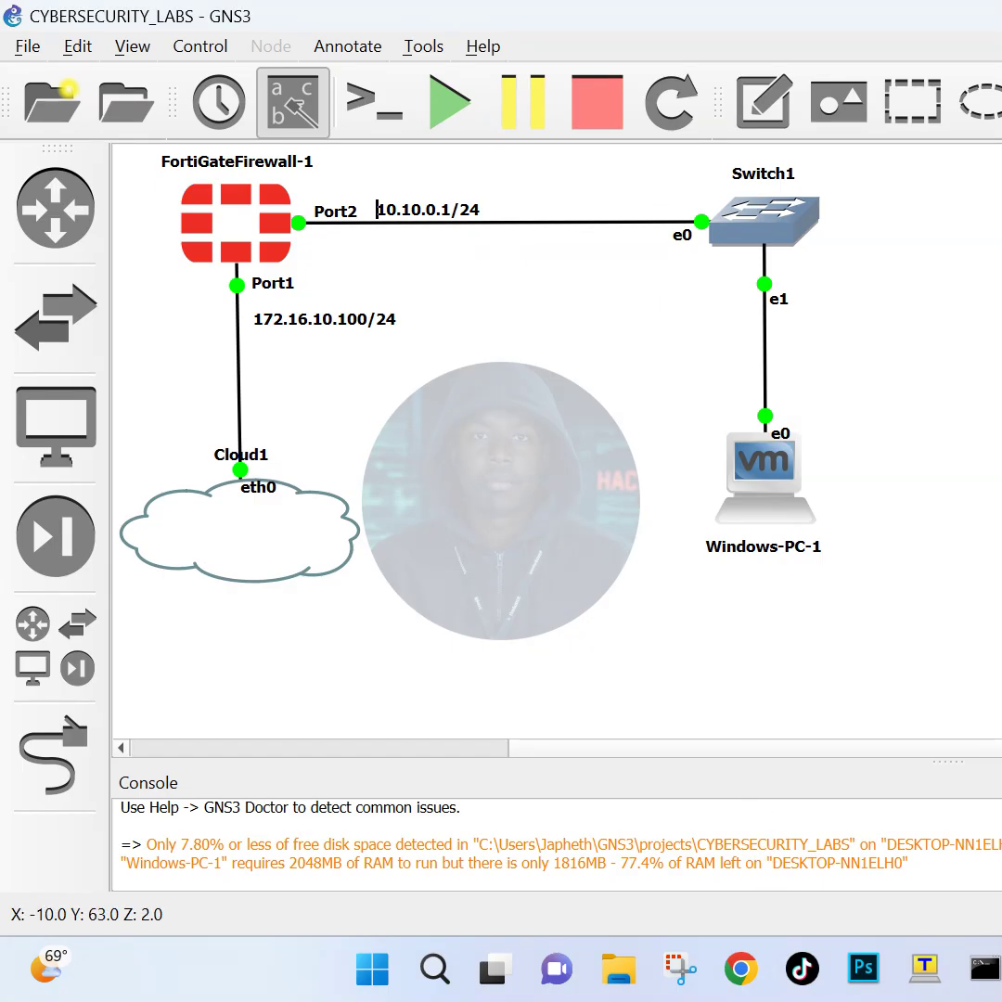
pyautogui.moveTo(983, 968)
pyautogui.click(970, 779)
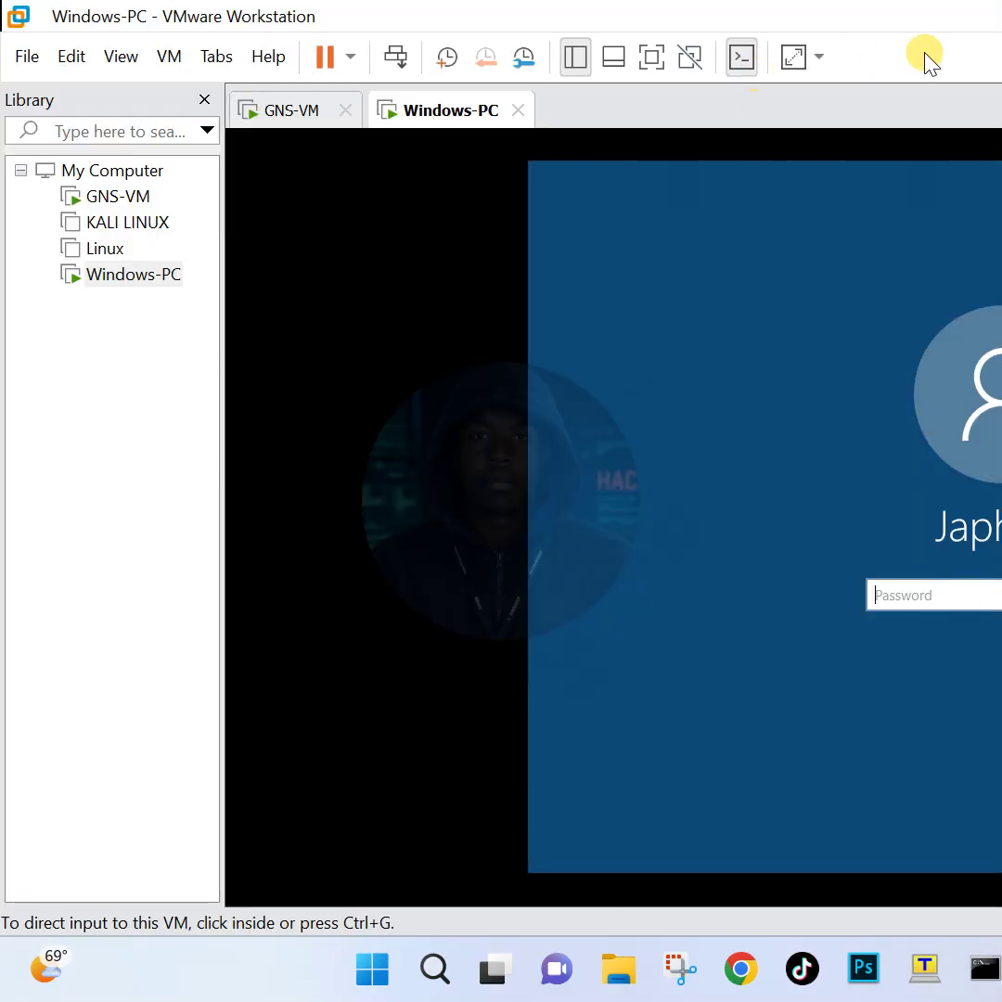
pyautogui.moveTo(906, 27); pyautogui.dragTo(482, 64)
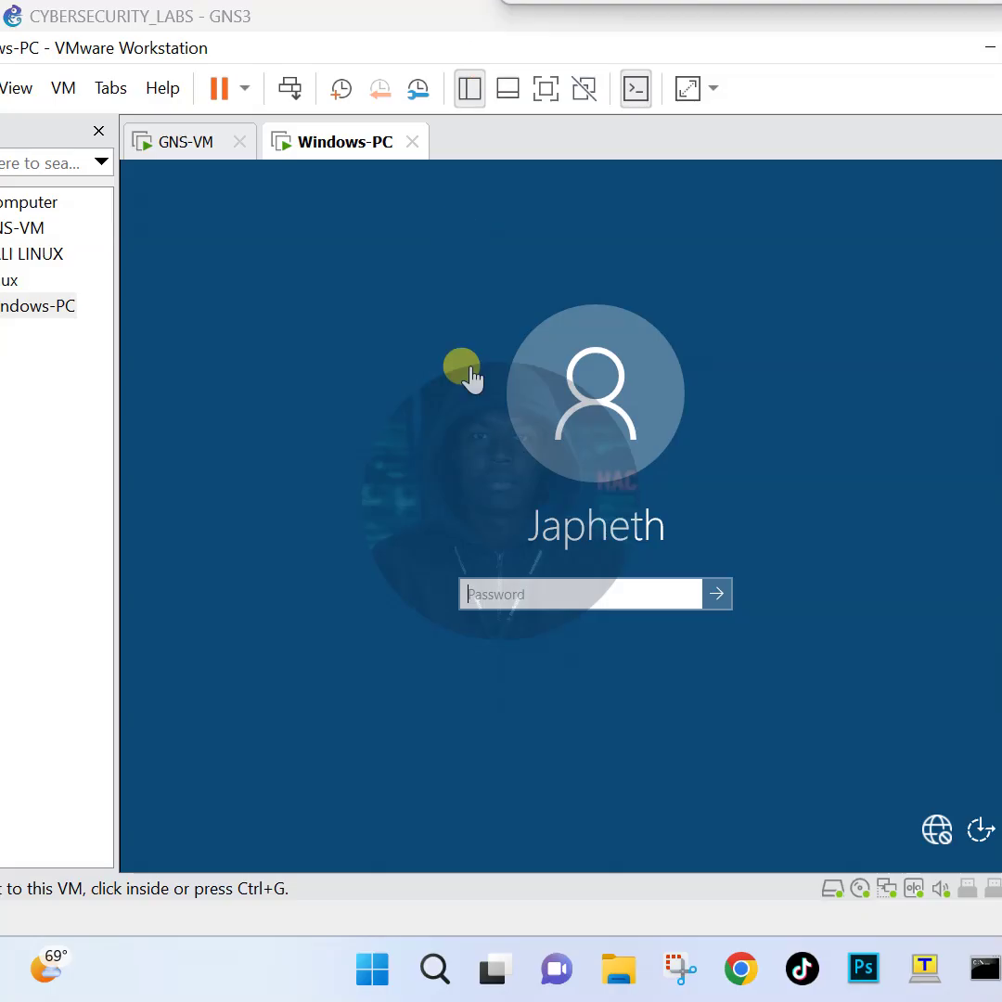
# Step: Sign in to the Windows-PC virtual machine with the account password
pyautogui.click(522, 589)
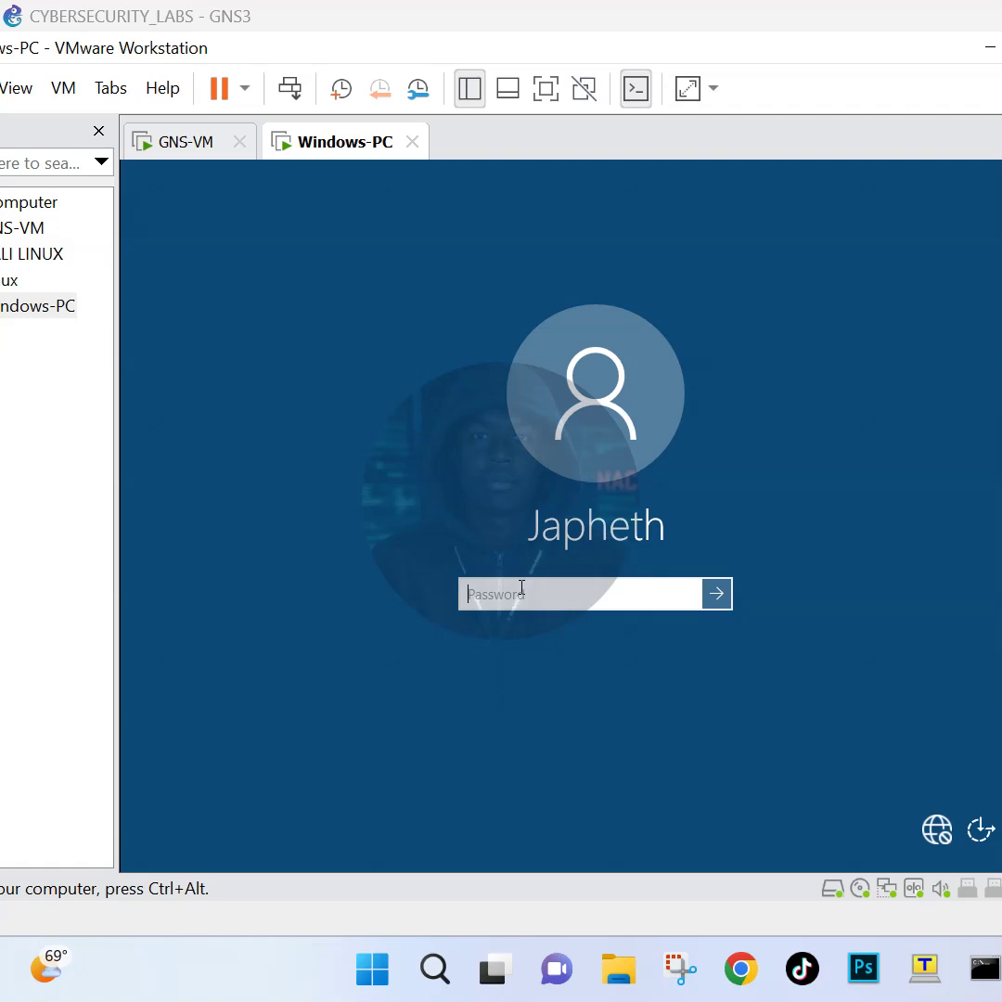
pyautogui.write('••')
pyautogui.press('Return')
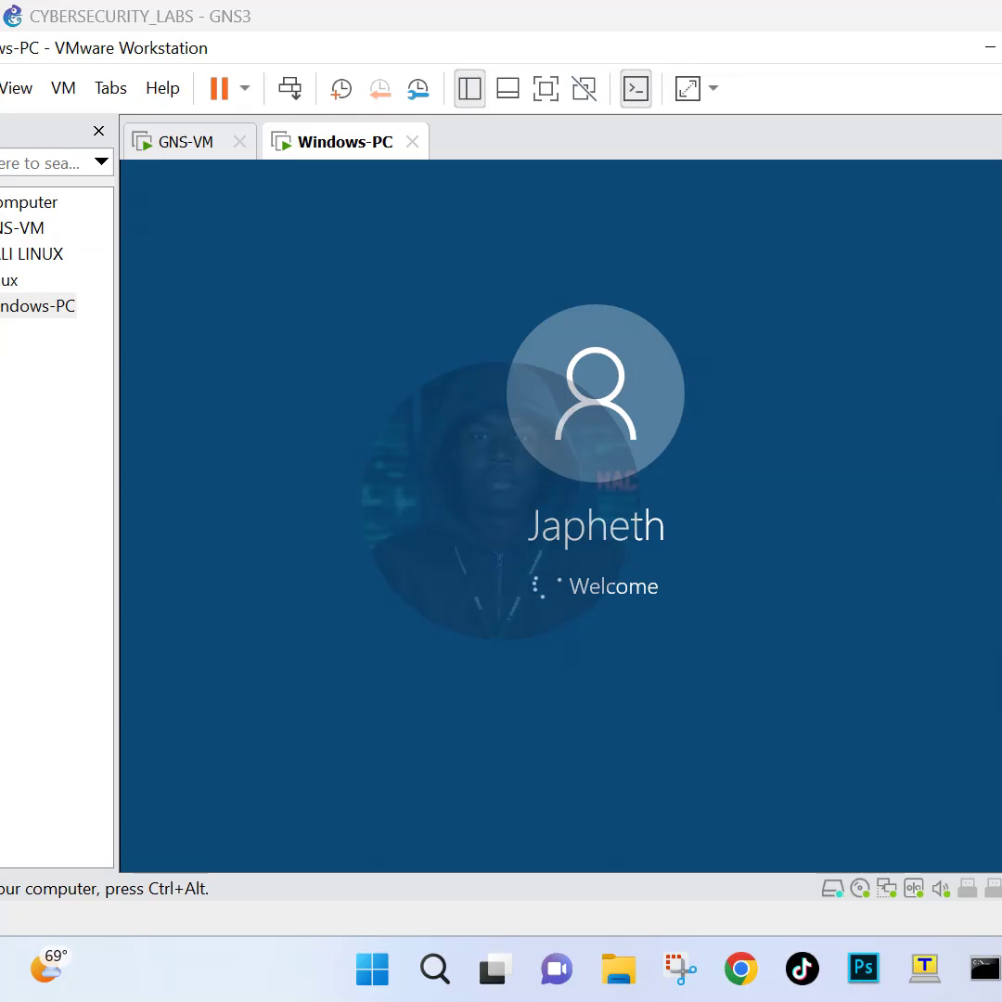
pyautogui.hotkey('ctrl', 'alt')
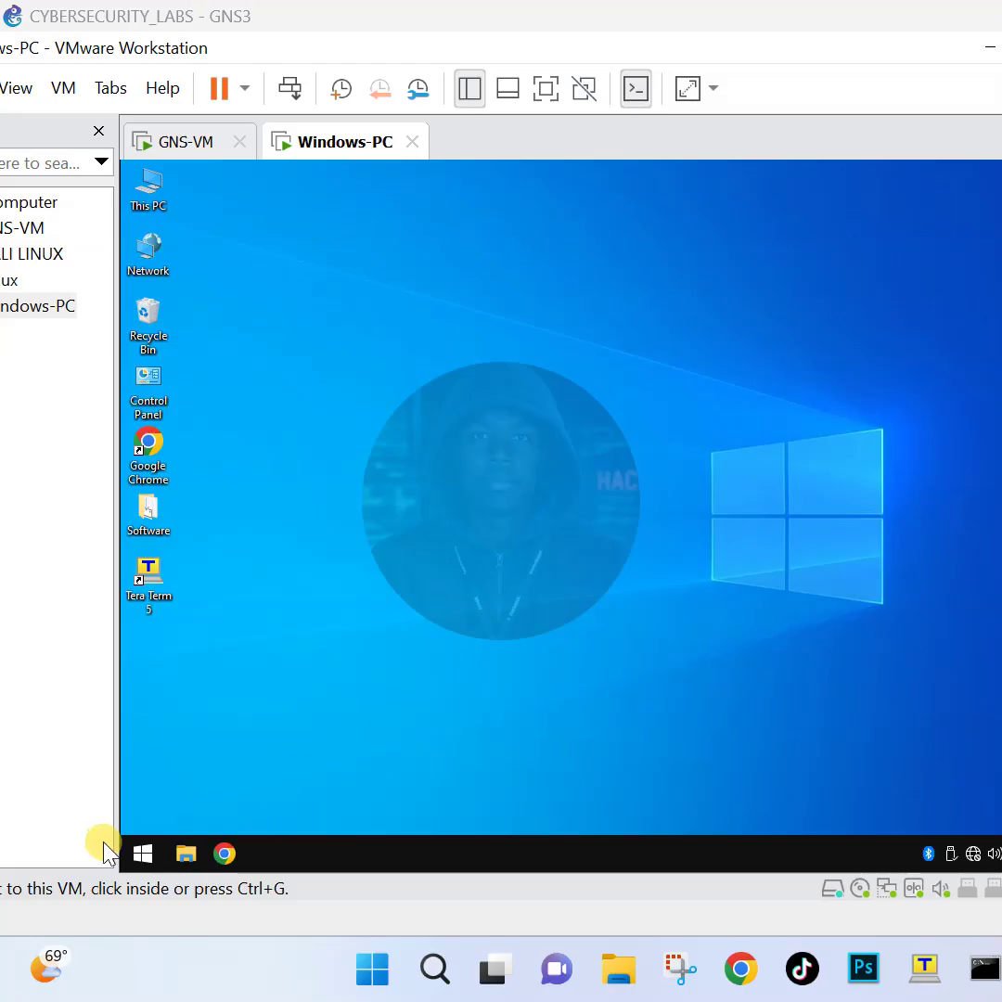
# Step: Find cmd inside the Windows-PC virtual machine and open a command prompt
pyautogui.click(141, 852)
pyautogui.click(144, 856)
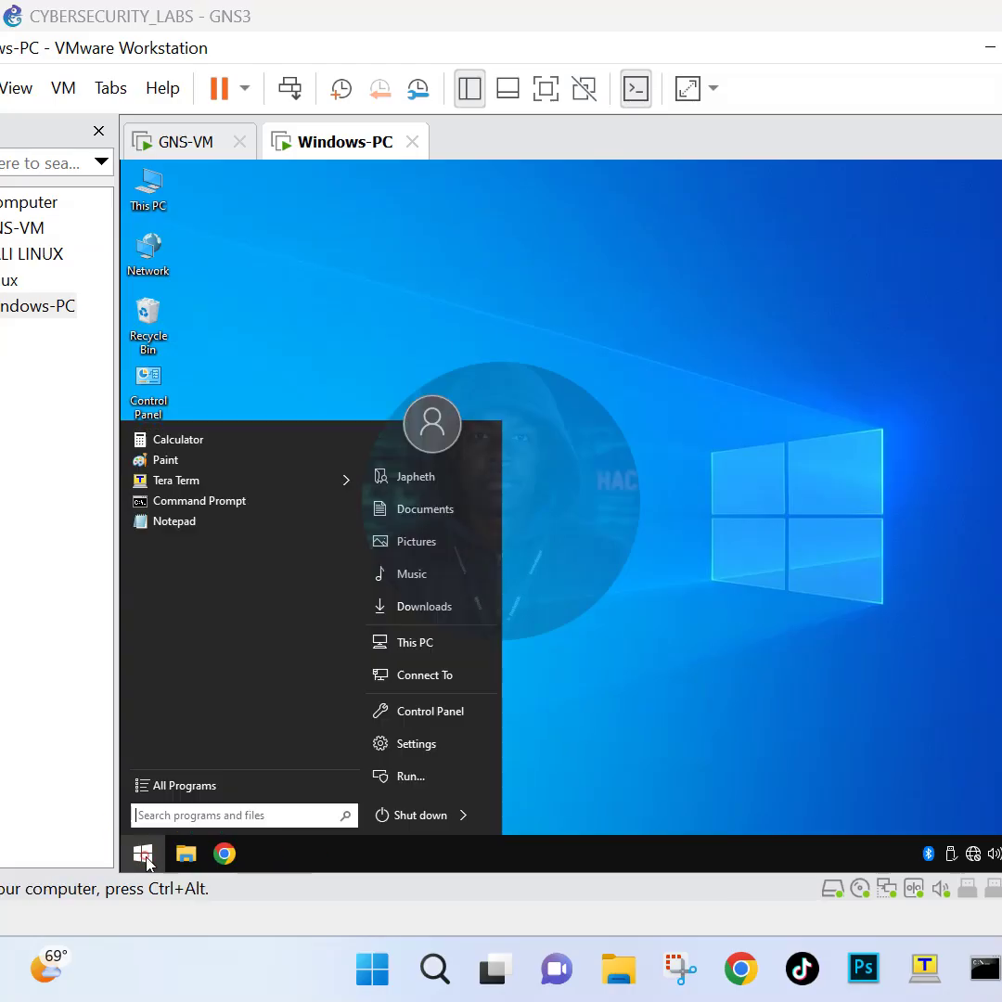
pyautogui.write('cmd')
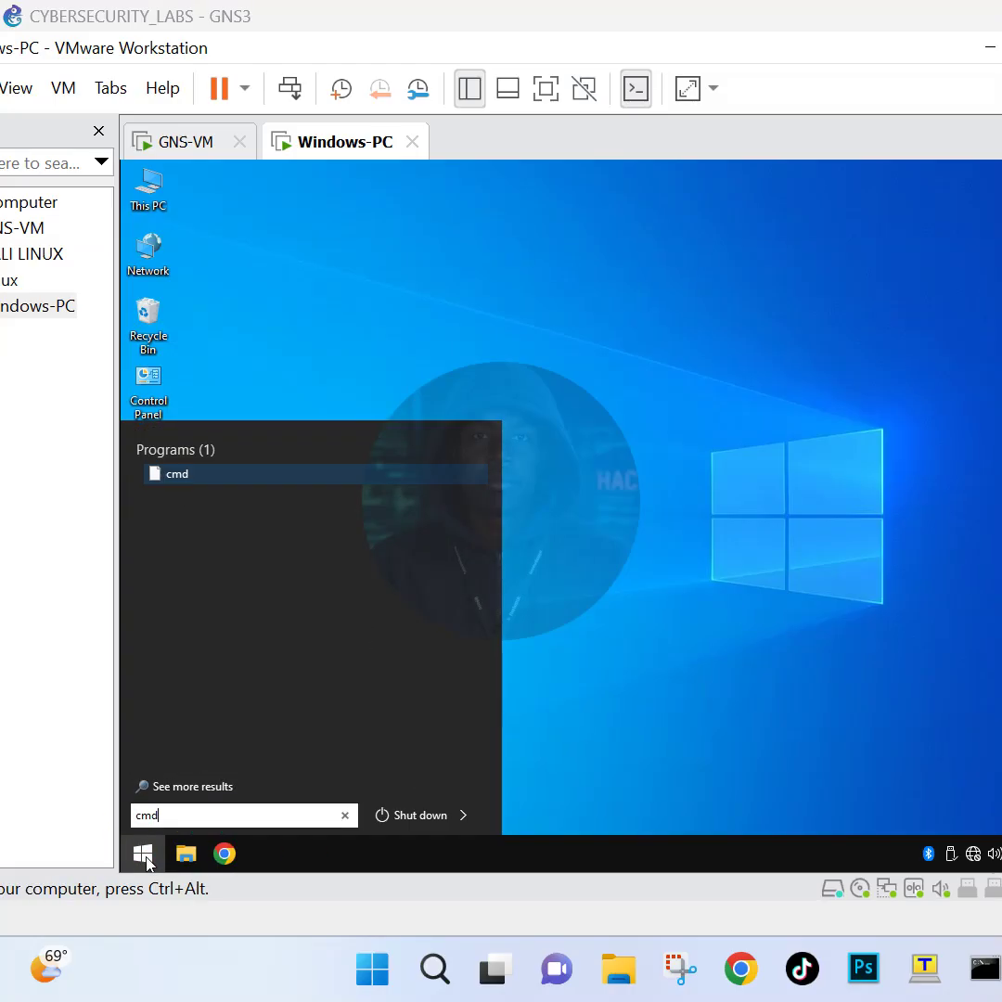
pyautogui.click(176, 475)
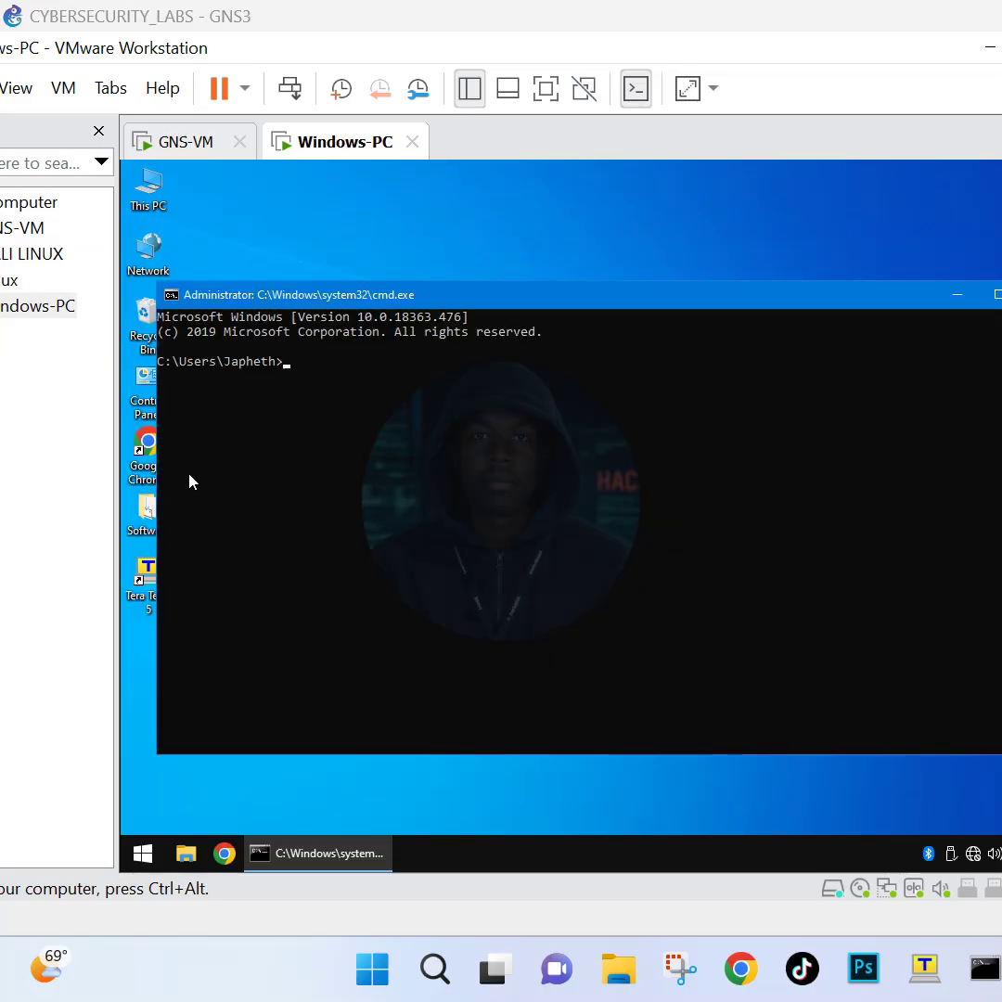
# Step: Run ipconfig /renew, allow the PC to be discoverable on Network 4, and check the assigned IPv4 address and default gateway
pyautogui.write('ipc')
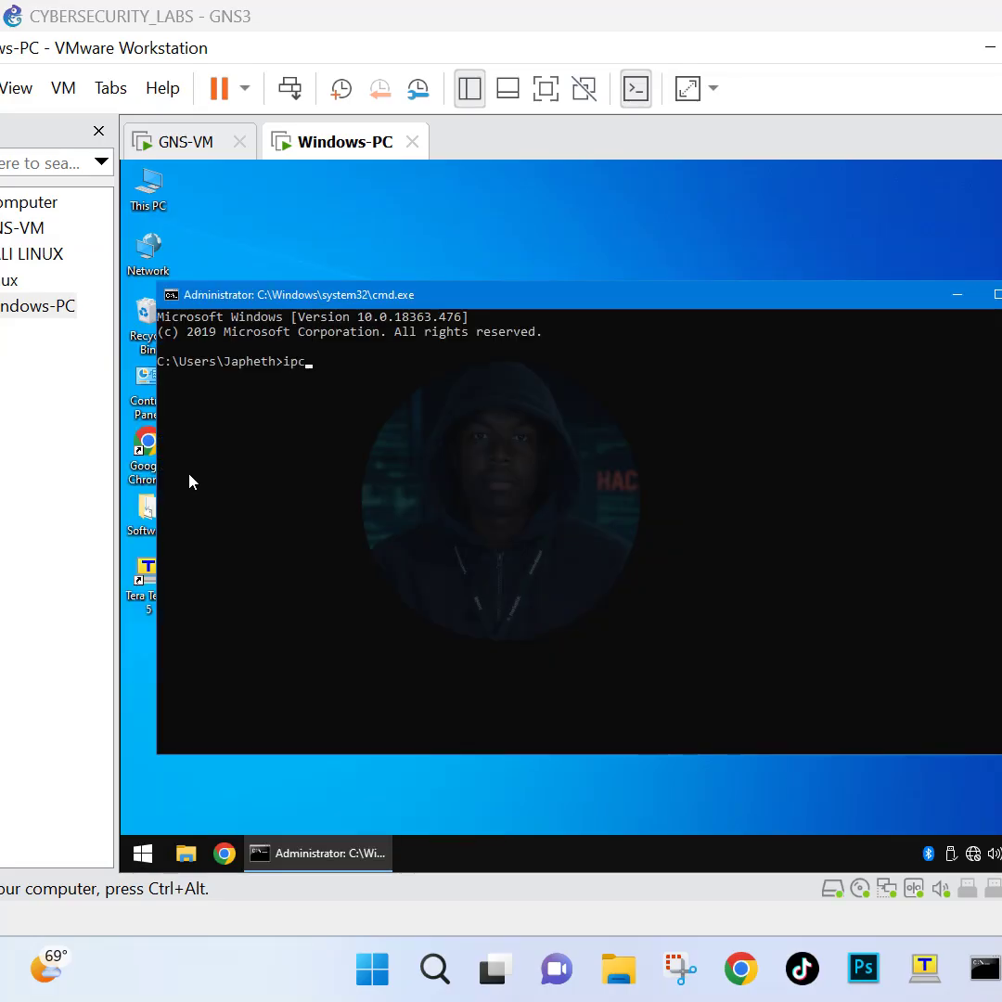
pyautogui.write('onfig /renew')
pyautogui.press('Return')
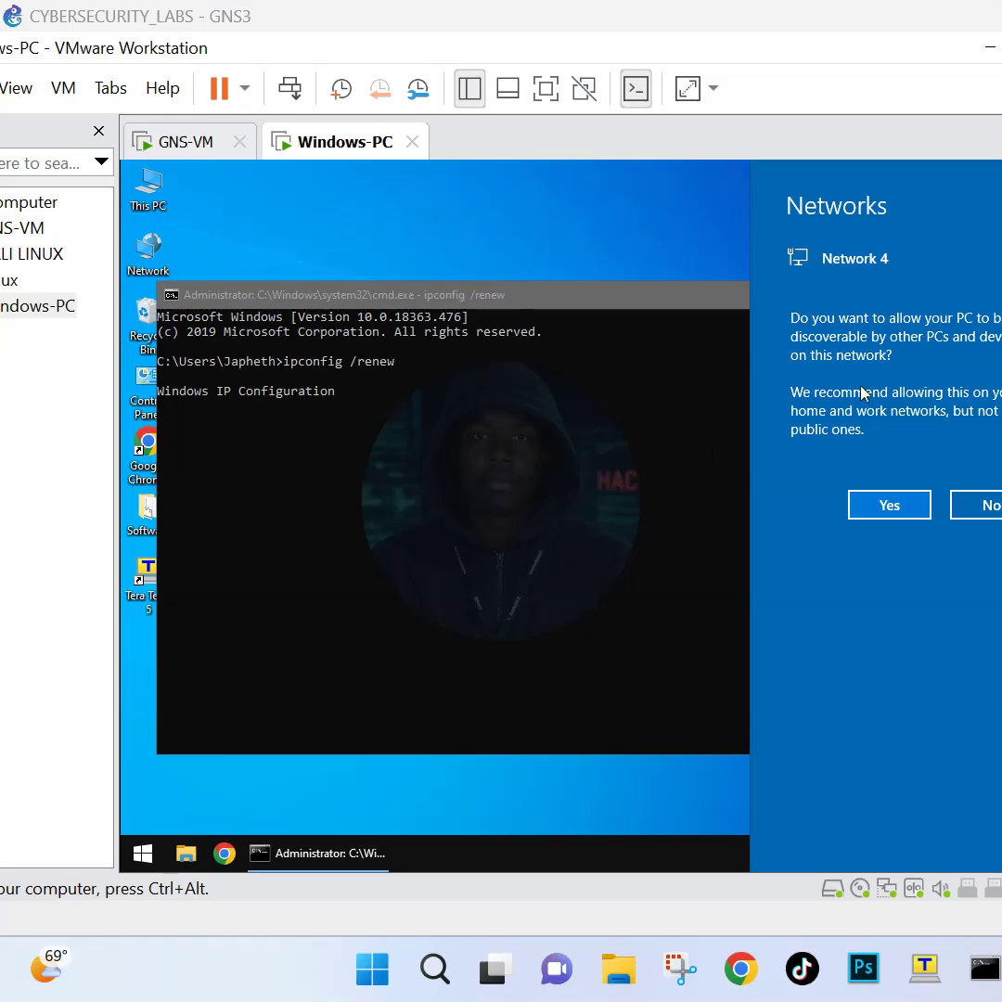
pyautogui.click(888, 505)
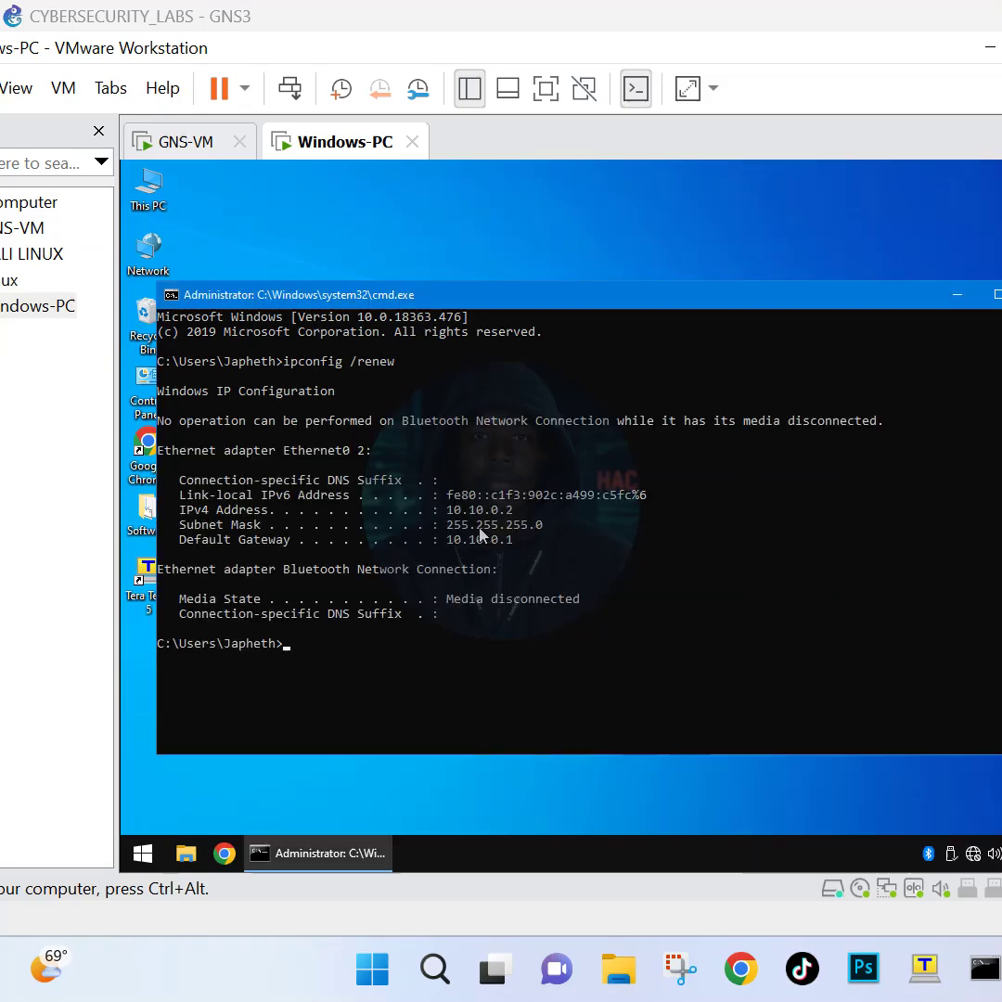
pyautogui.moveTo(448, 509); pyautogui.dragTo(526, 518)
pyautogui.moveTo(450, 539); pyautogui.dragTo(523, 549)
pyautogui.hotkey('ctrl', 'c')
# Step: Try to ping 172.16.01.1 from the command prompt and interrupt the ping
pyautogui.write('ping 172')
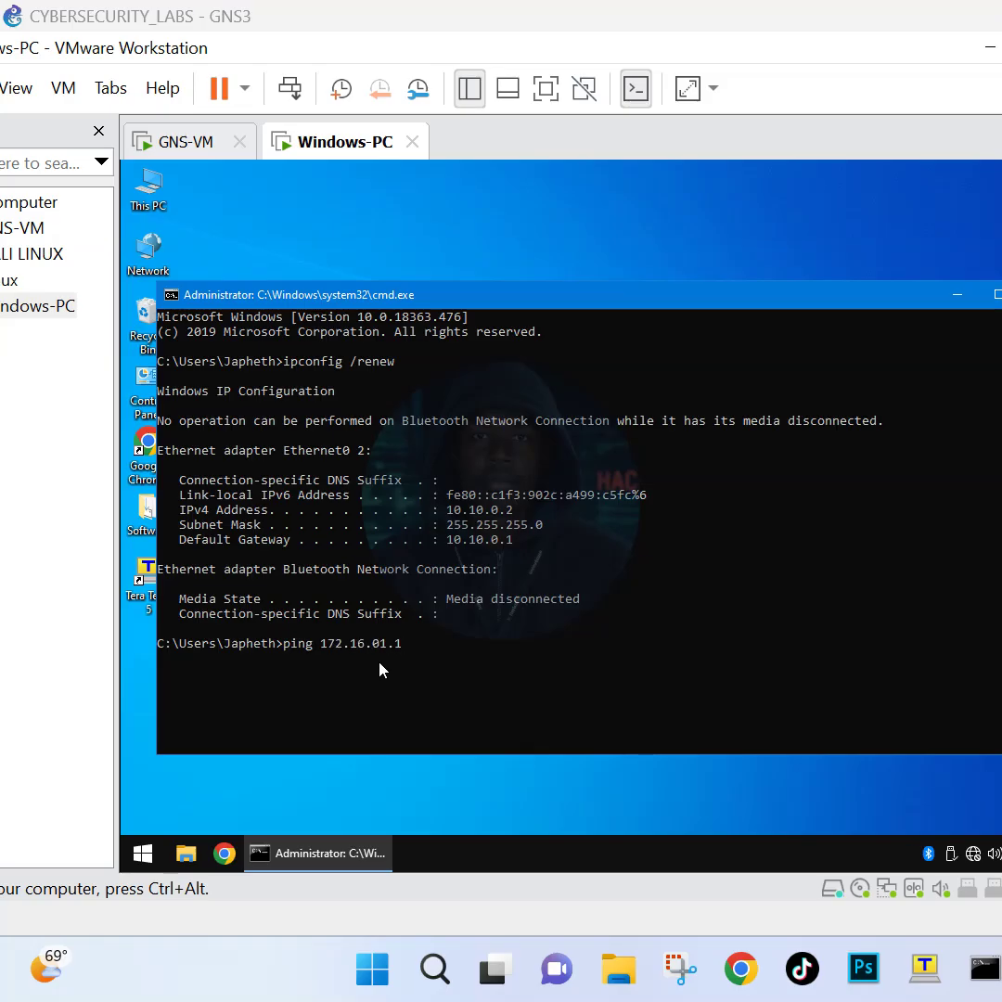
pyautogui.write('.16.01.1')
pyautogui.press('Return')
pyautogui.hotkey('ctrl', 'c')
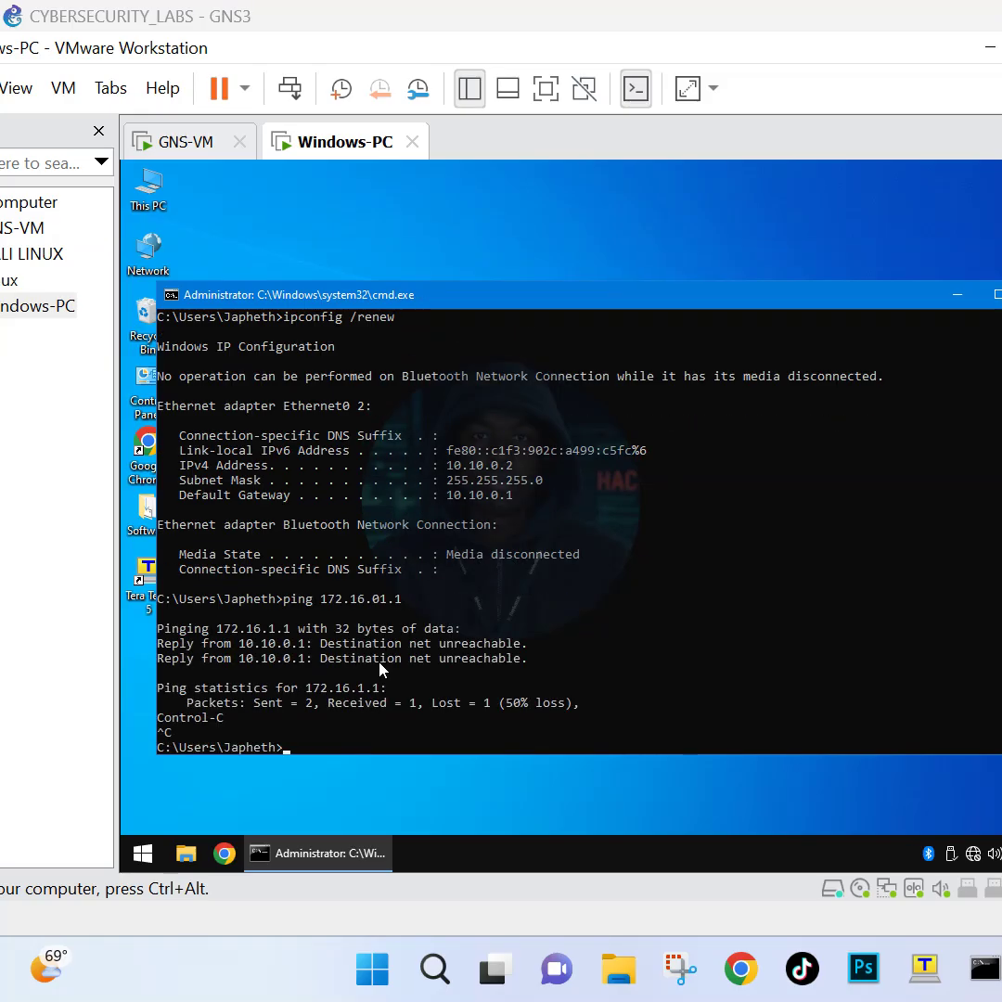
# Step: Ping the firewall's LAN gateway 10.10.0.1 from the Windows PC
pyautogui.write('ping 172.16.')
pyautogui.press('BackSpace')
pyautogui.press('BackSpace')
pyautogui.press('BackSpace')
pyautogui.press('BackSpace')
pyautogui.press('BackSpace')
pyautogui.press('BackSpace')
pyautogui.write('0.10.0.1')
pyautogui.press('Return')
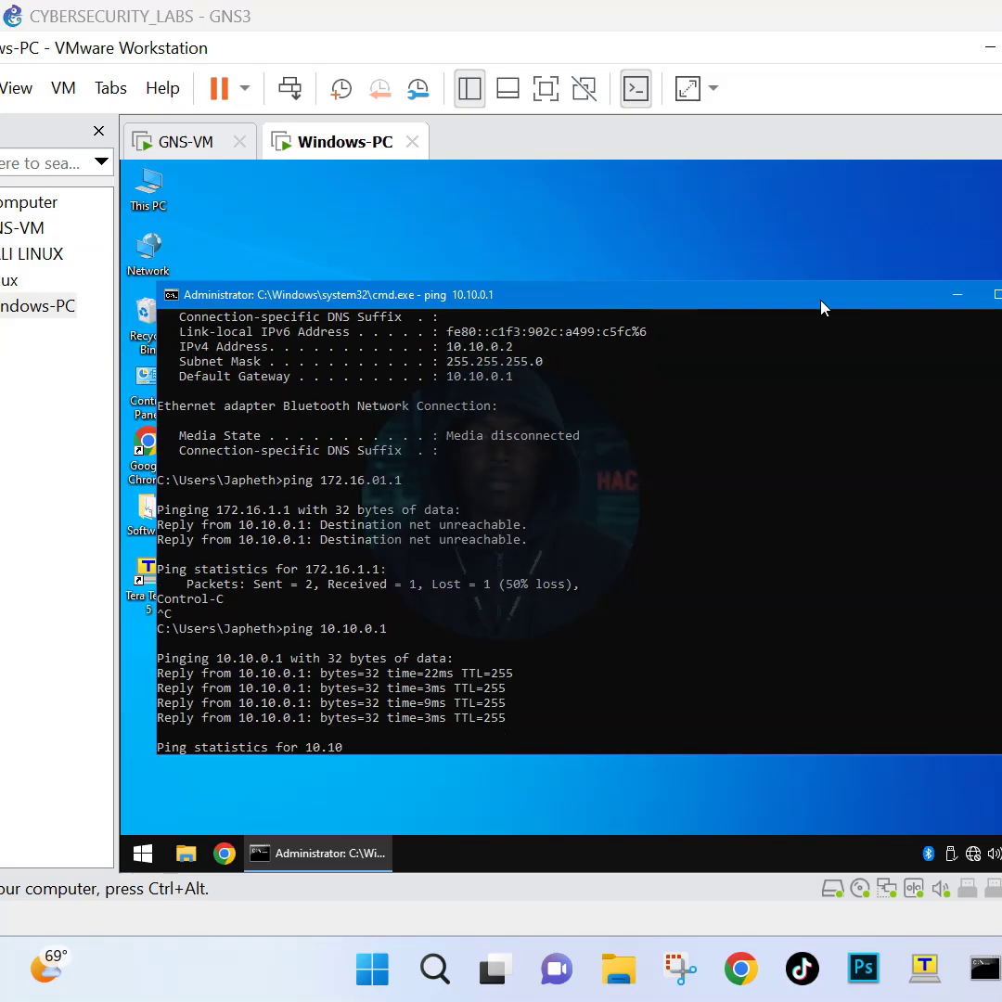
# Step: Minimize the command prompt and VMware Workstation to return to the GNS3 topology
pyautogui.click(956, 295)
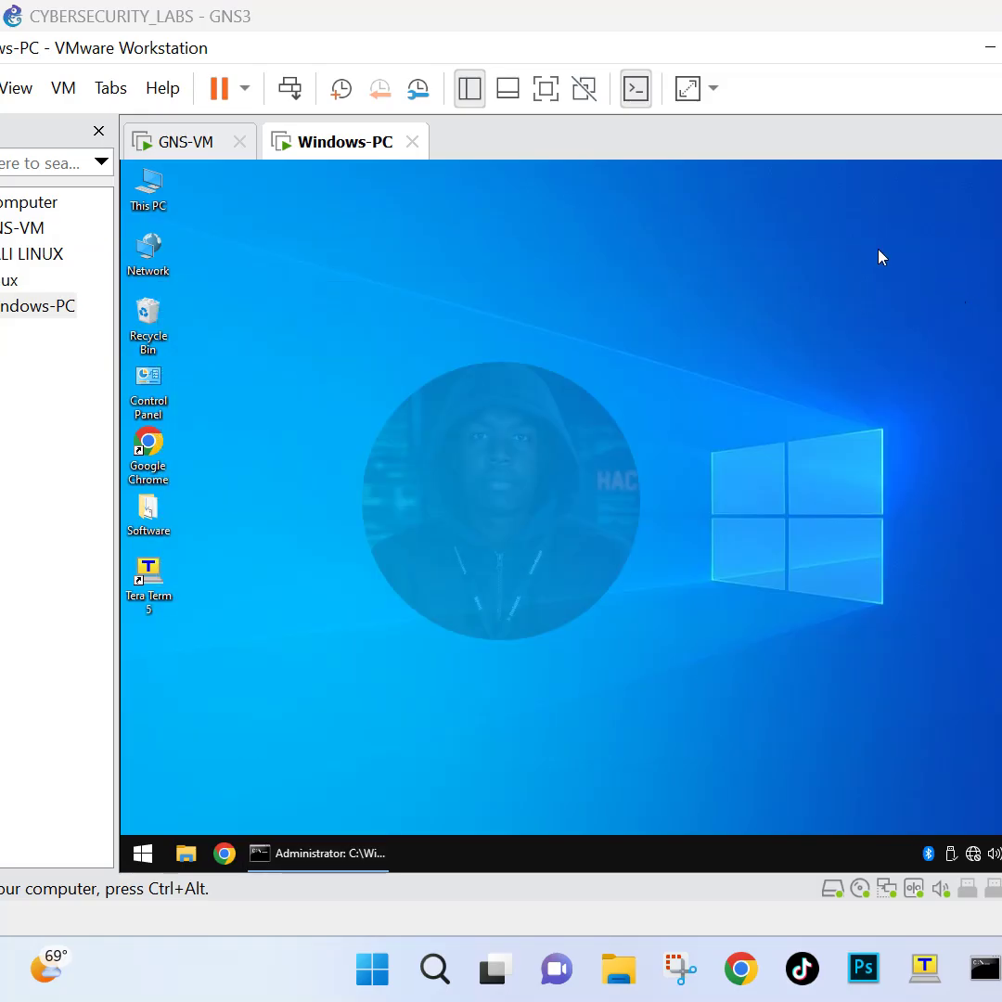
pyautogui.click(989, 47)
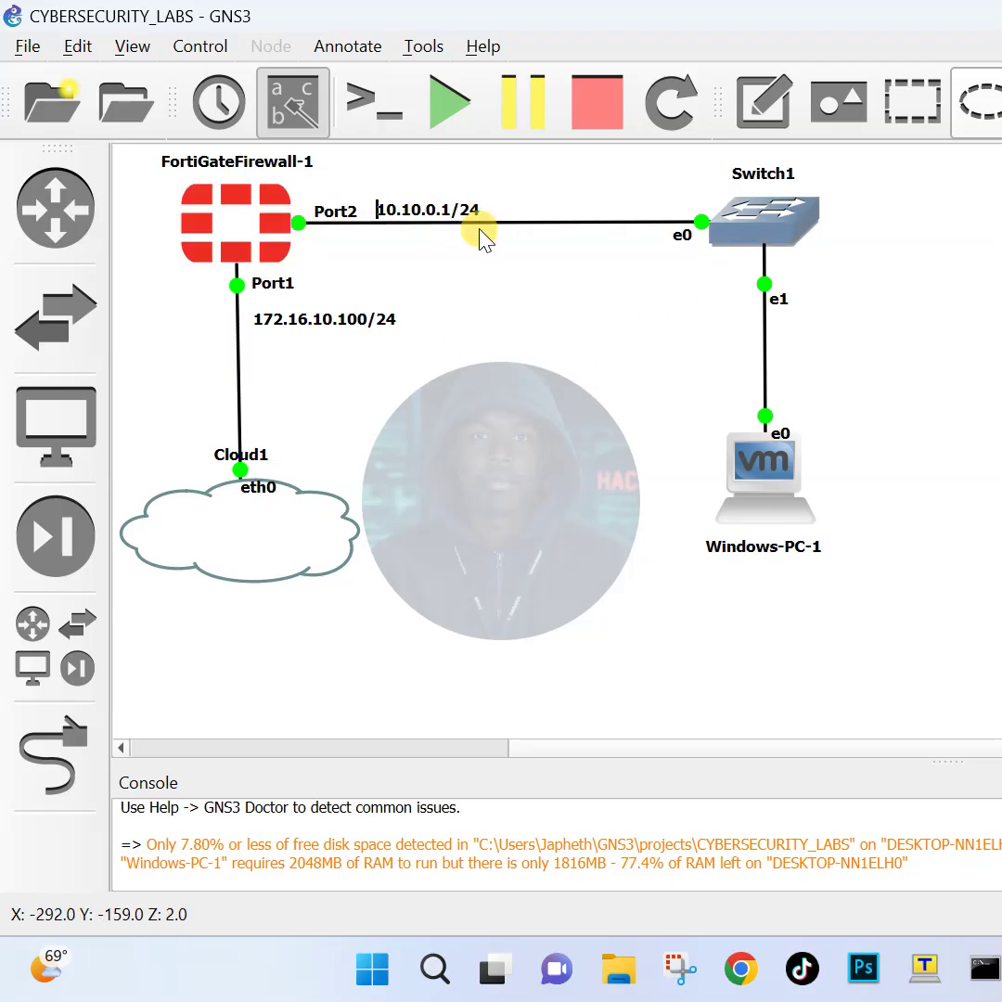
pyautogui.moveTo(663, 405); pyautogui.dragTo(876, 588)
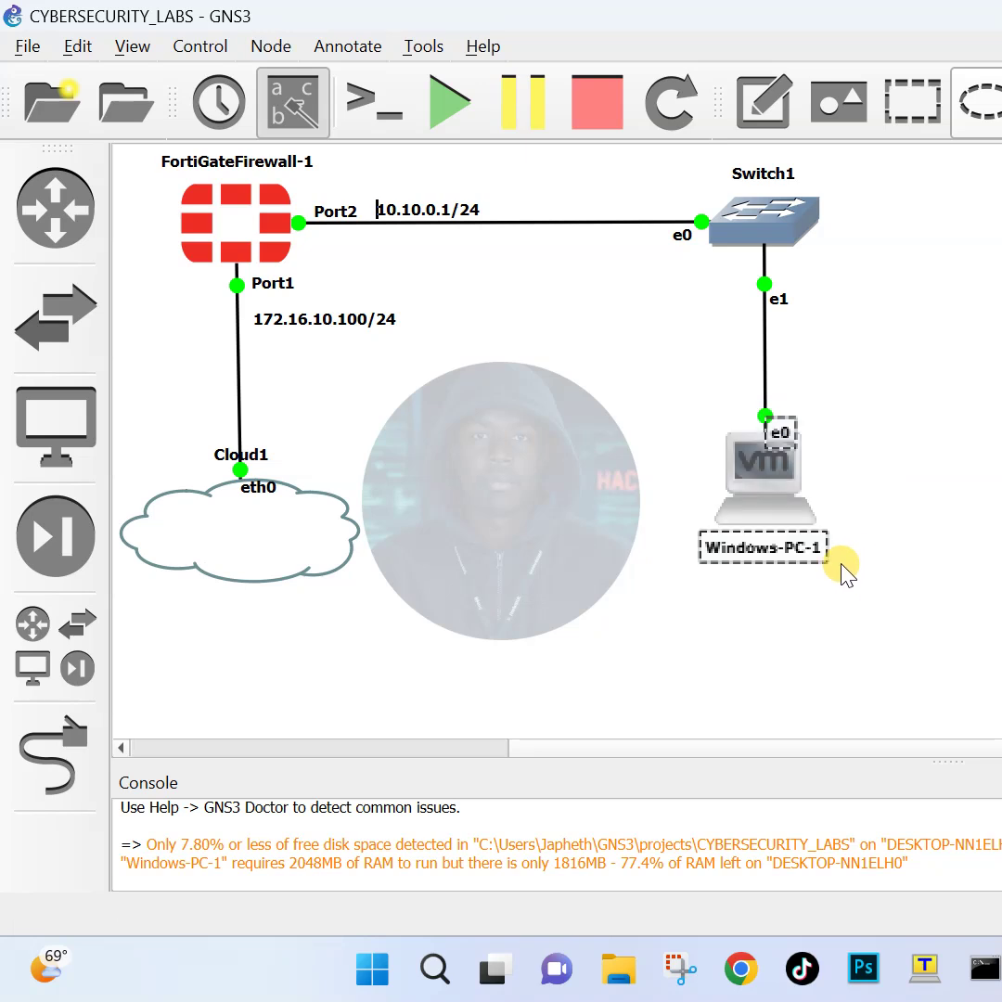
pyautogui.click(562, 426)
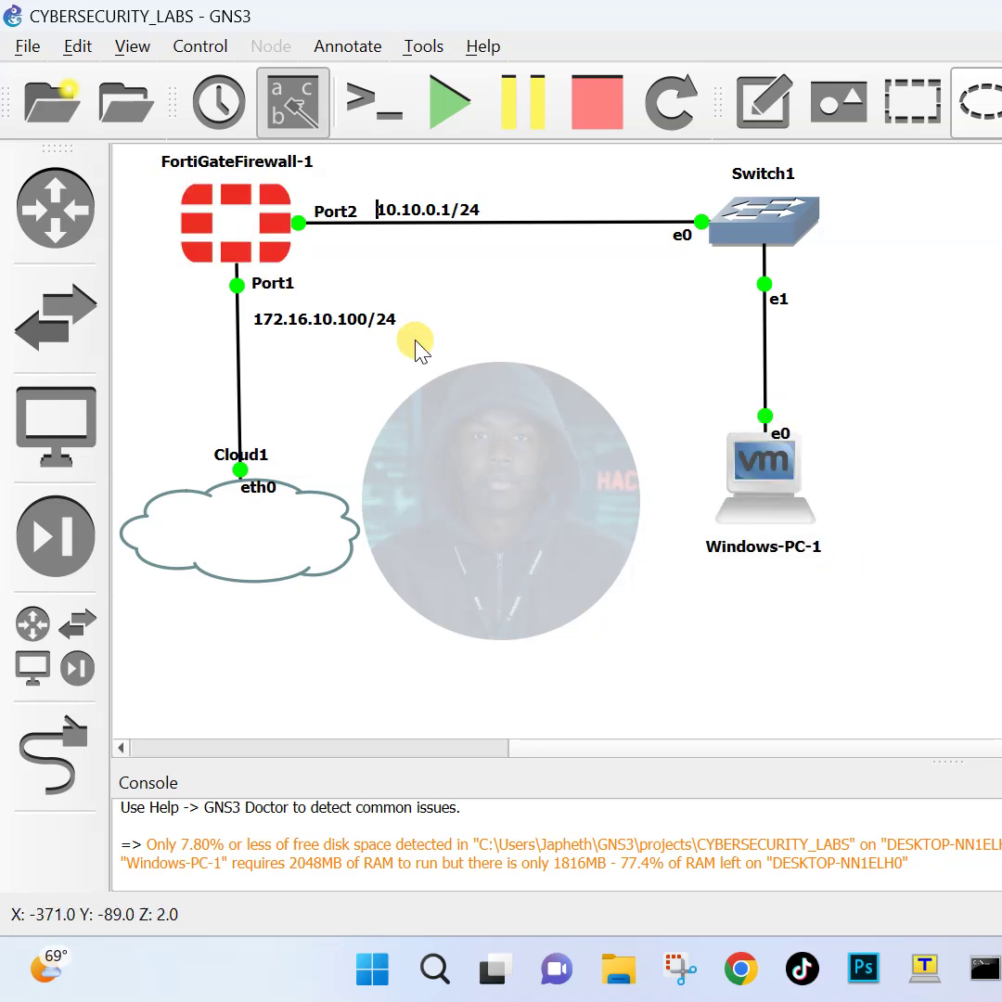